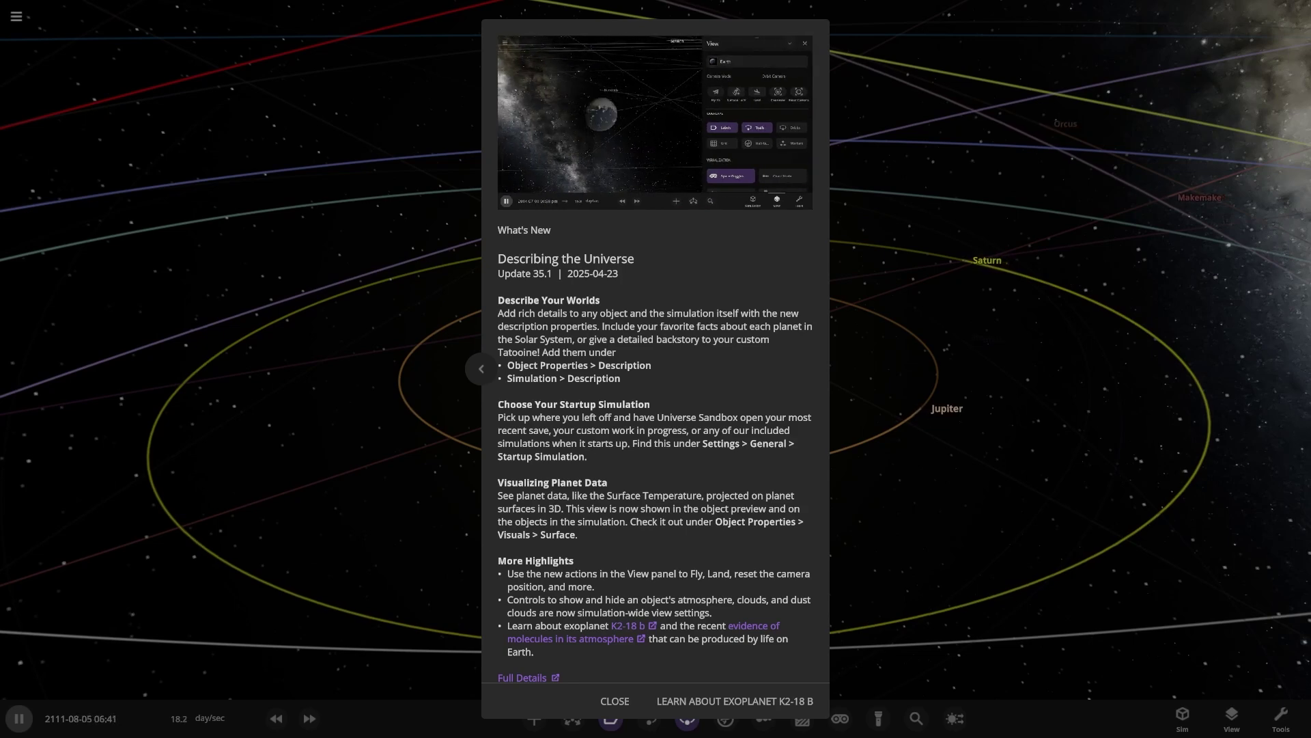
Open the exoplanet K2-18 b simulation from the update notes and select planet K2-18 b.
{"action": "scroll", "coordinate": [656, 369], "scroll_direction": "down", "scroll_amount": 1}
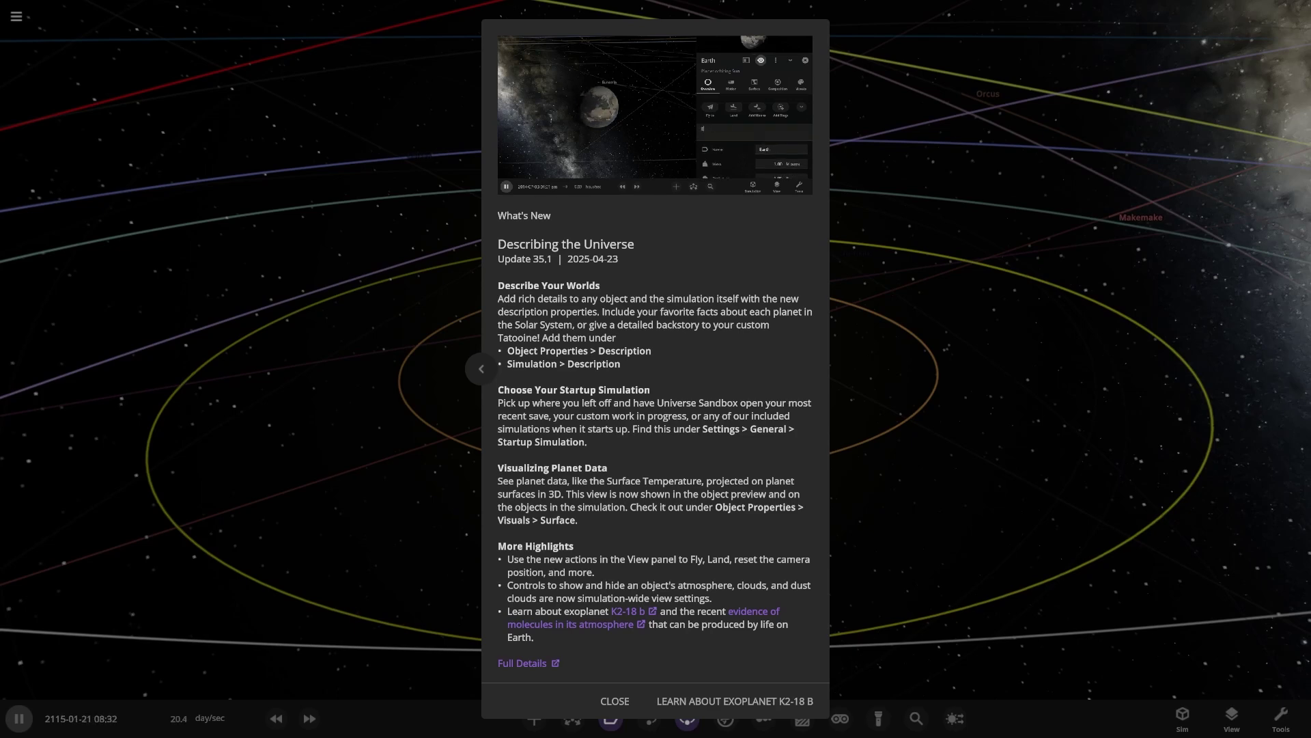
{"action": "left_click", "coordinate": [735, 700]}
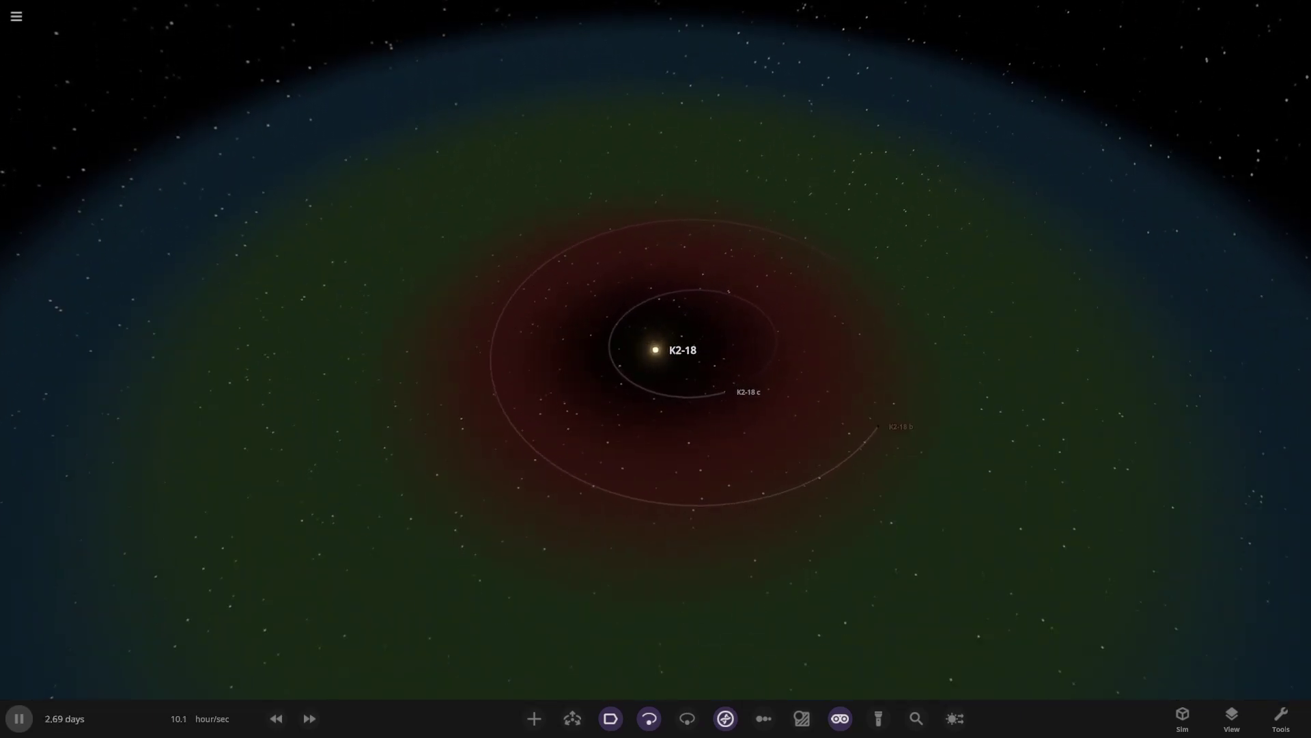
{"action": "left_click", "coordinate": [886, 417]}
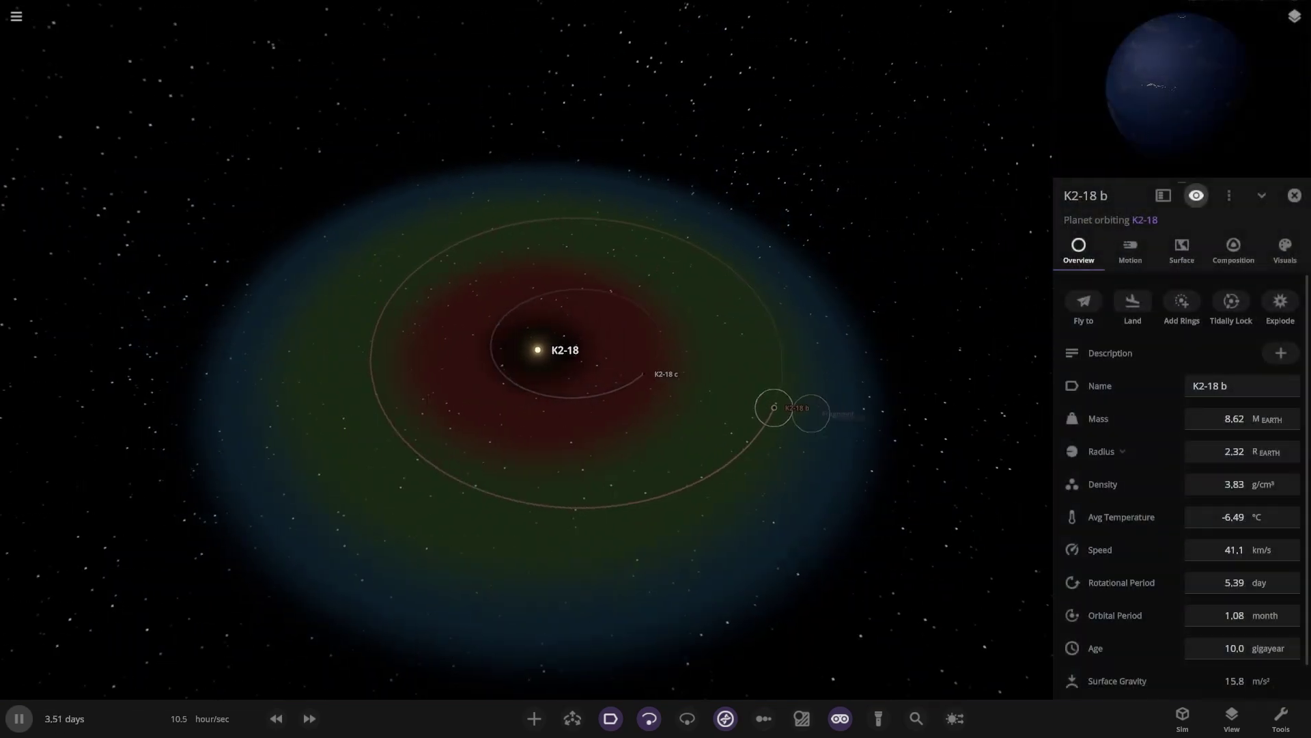
Examine K2-18 b up close and its orbit around K2-18 relative to the habitable zone.
{"action": "key", "text": "Return"}
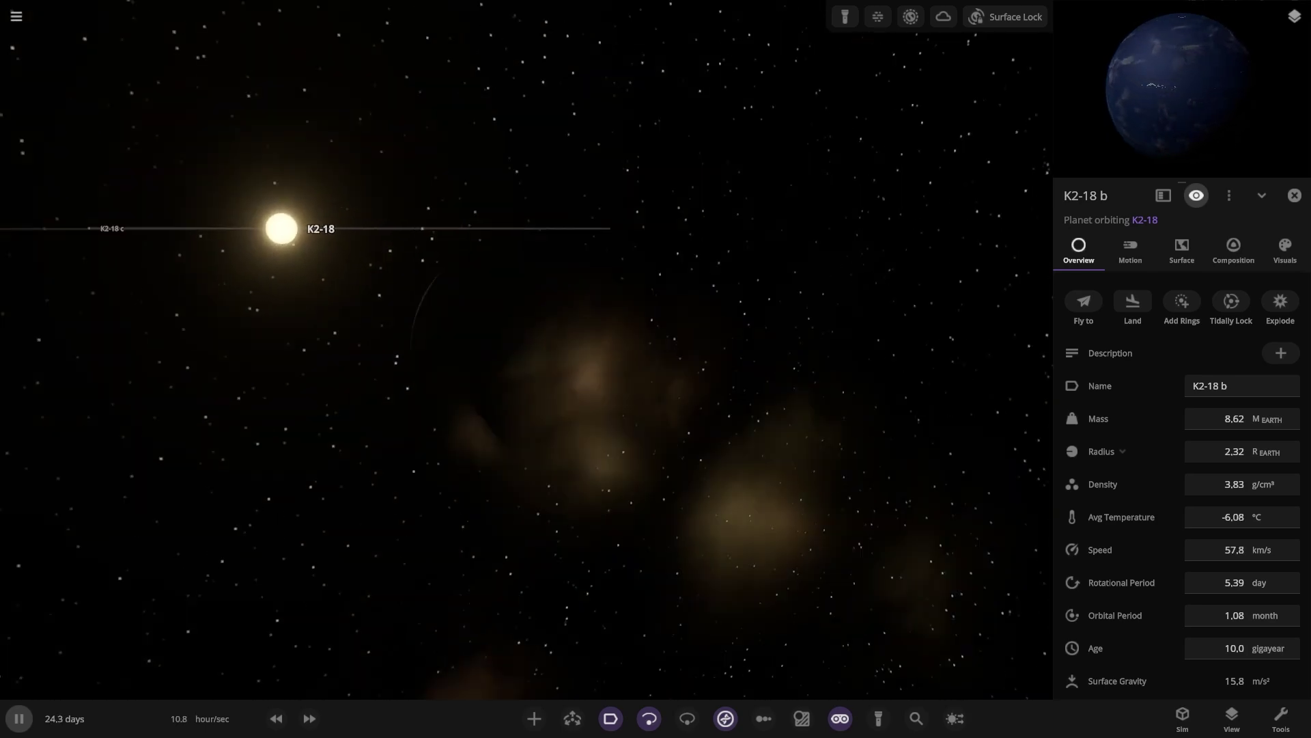
{"action": "scroll", "coordinate": [526, 350], "scroll_direction": "down", "scroll_amount": 5}
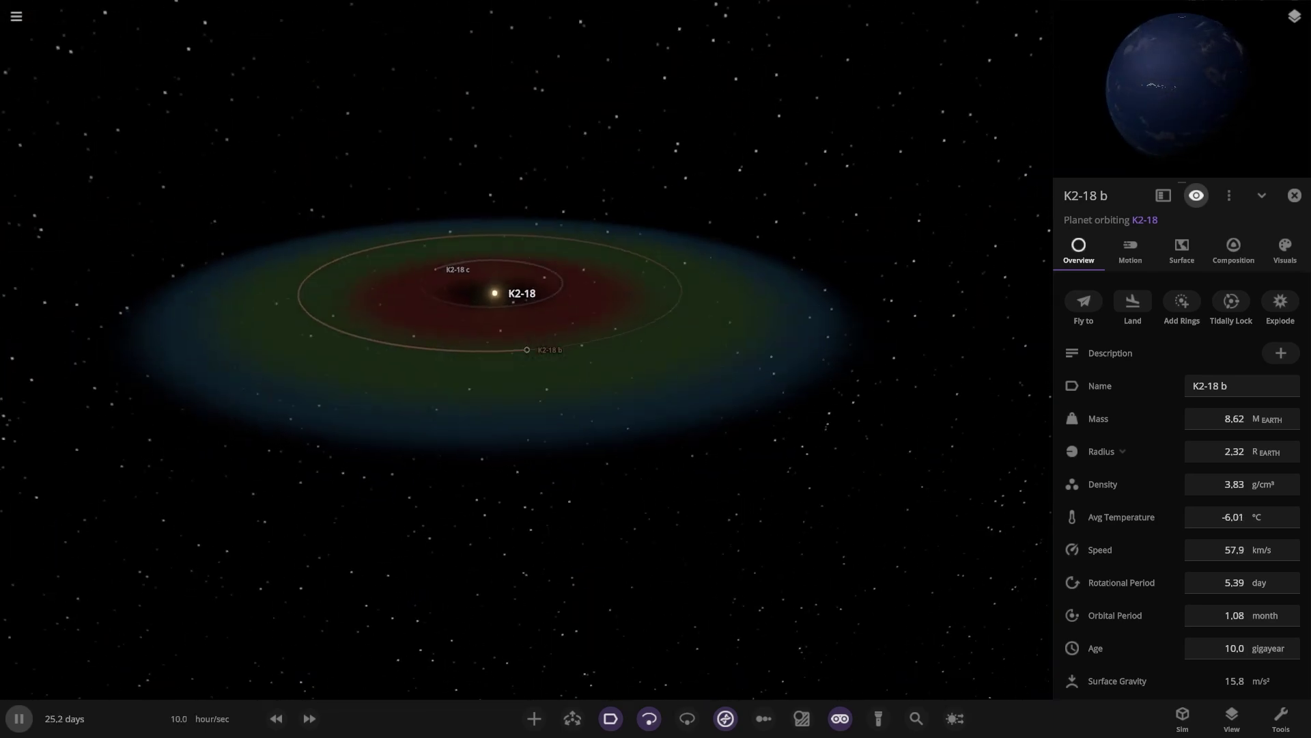
{"action": "scroll", "coordinate": [526, 350], "scroll_direction": "up", "scroll_amount": 5}
{"action": "scroll", "coordinate": [526, 349], "scroll_direction": "up", "scroll_amount": 8}
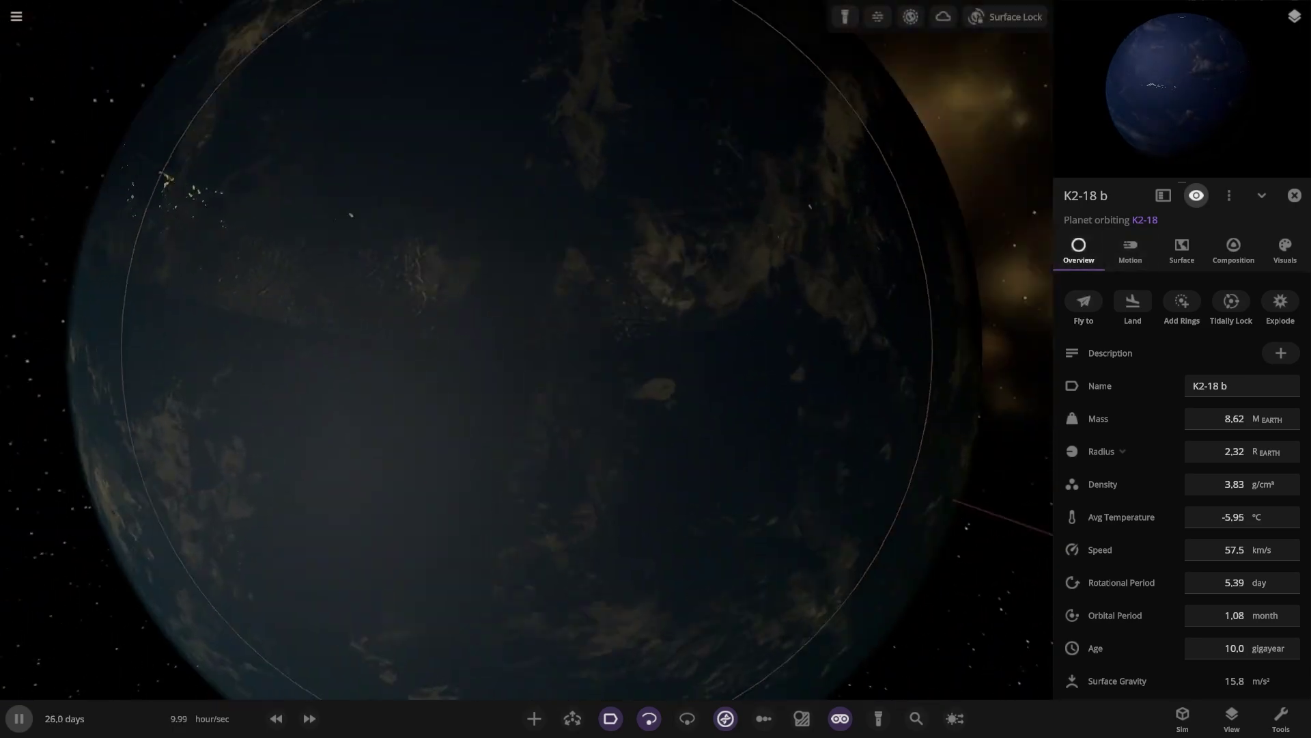
{"action": "scroll", "coordinate": [527, 350], "scroll_direction": "down", "scroll_amount": 3}
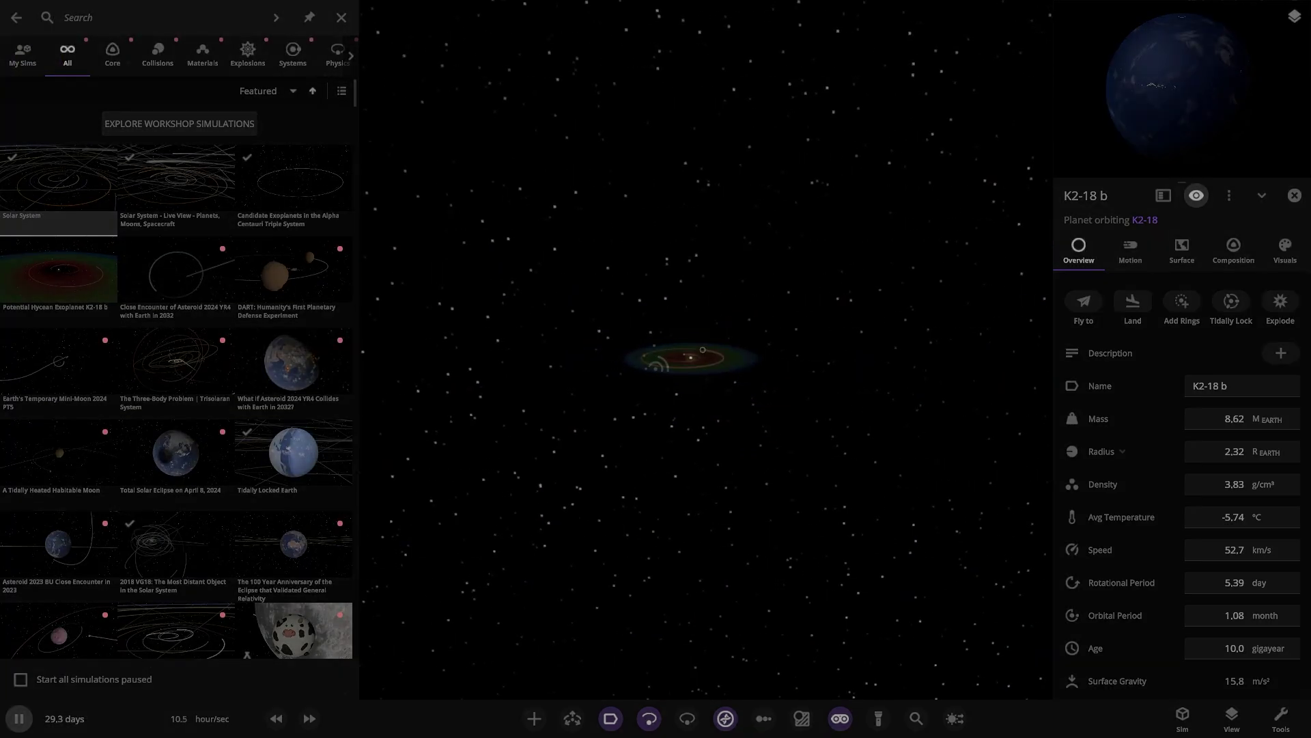
Load the Solar System simulation and dismiss its description.
{"action": "left_click", "coordinate": [660, 368]}
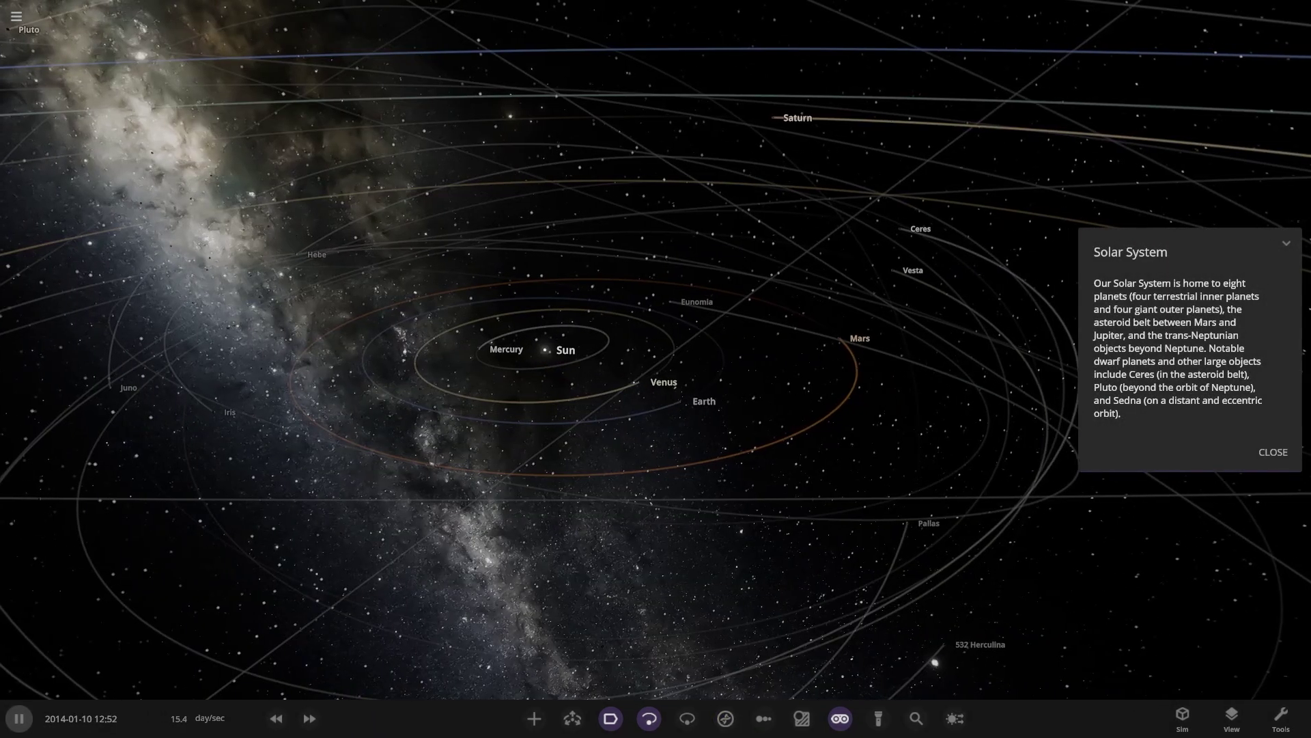
{"action": "left_click", "coordinate": [1272, 451]}
{"action": "scroll", "coordinate": [655, 368], "scroll_direction": "down", "scroll_amount": 4}
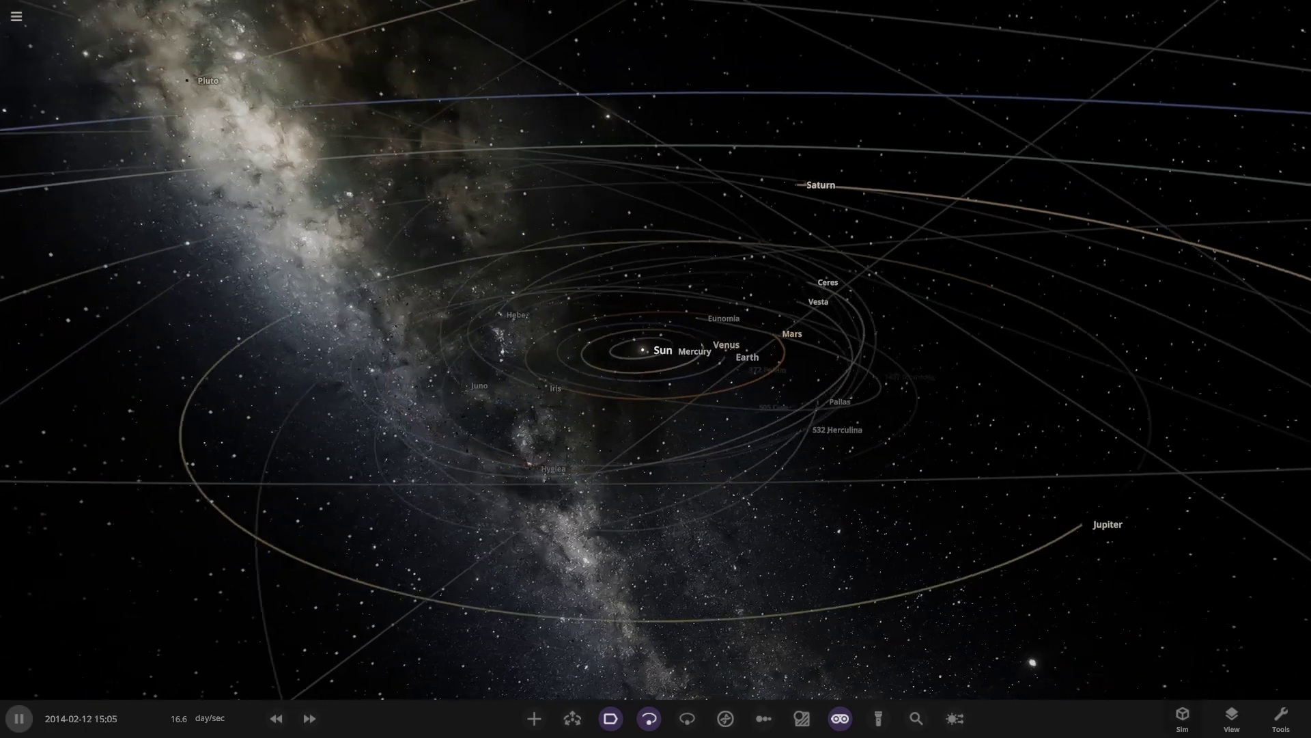
Find Uranus in the simulation's object list and open its description for editing.
{"action": "left_click", "coordinate": [916, 718]}
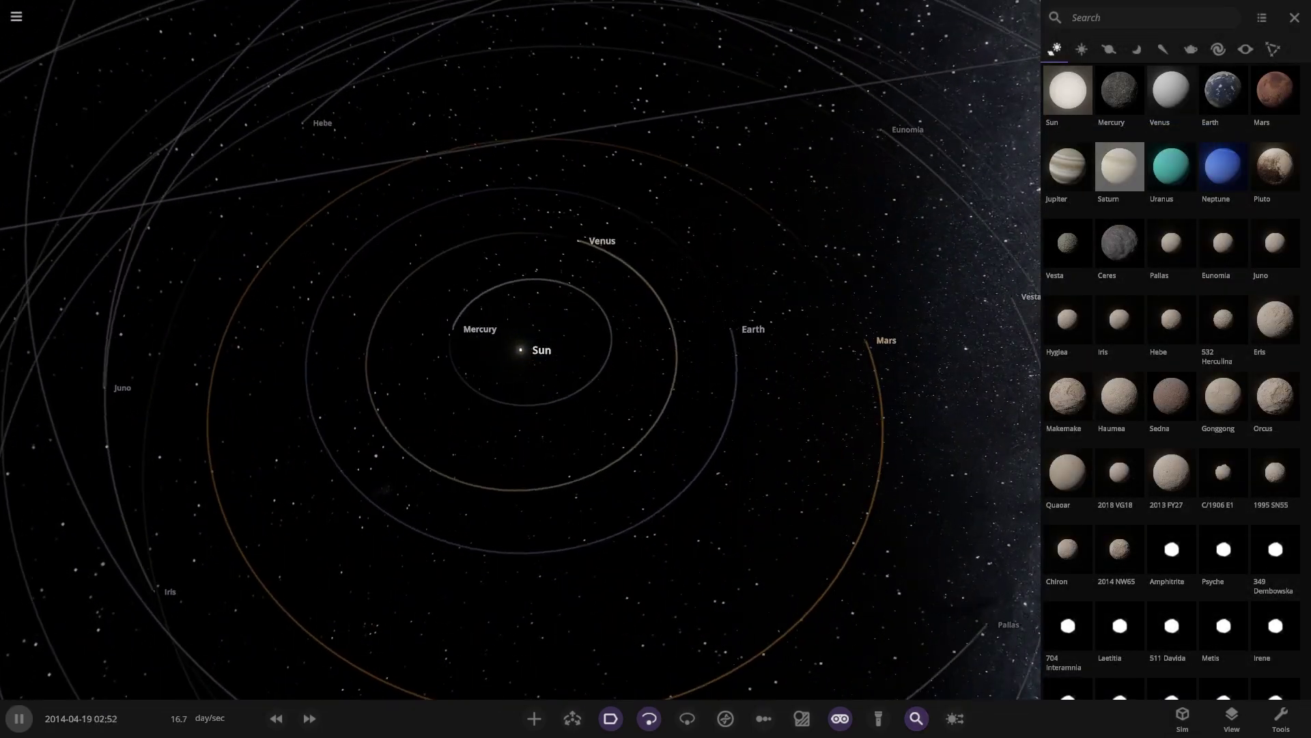
{"action": "left_click", "coordinate": [1171, 166]}
{"action": "left_click", "coordinate": [1293, 18]}
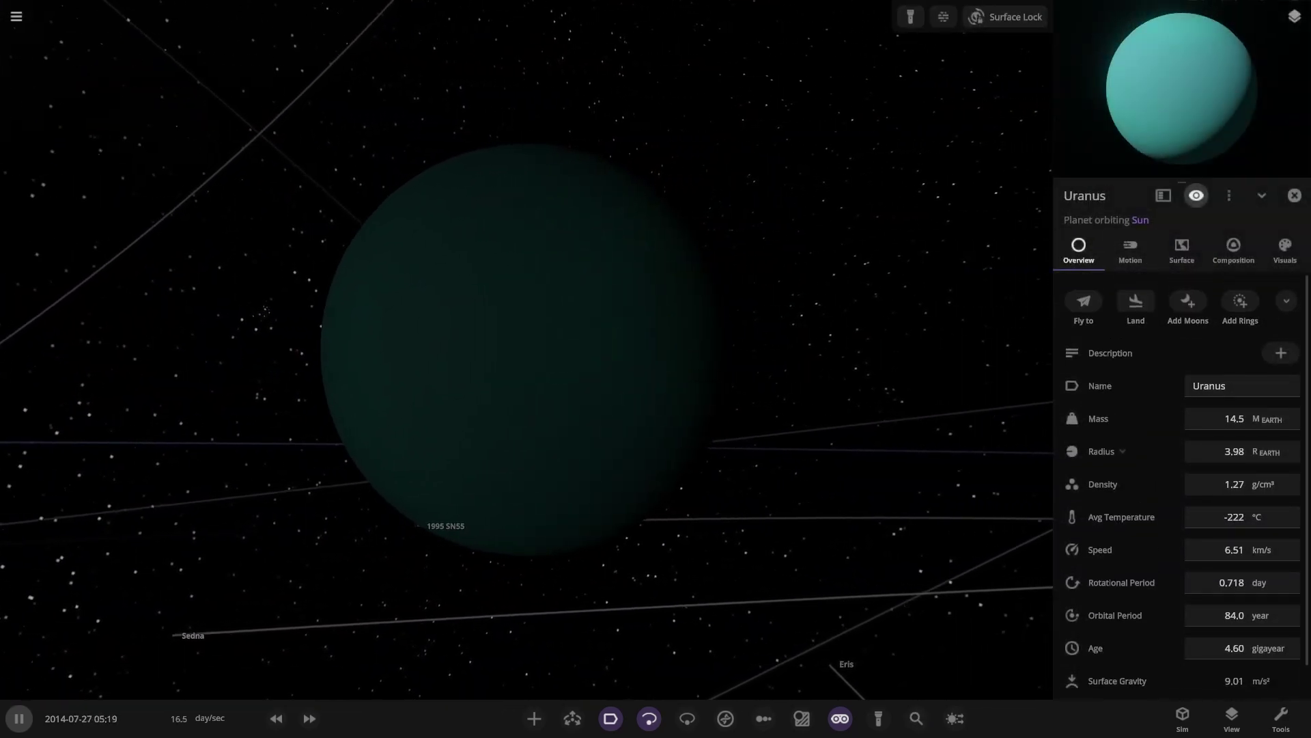
{"action": "left_click", "coordinate": [1279, 352]}
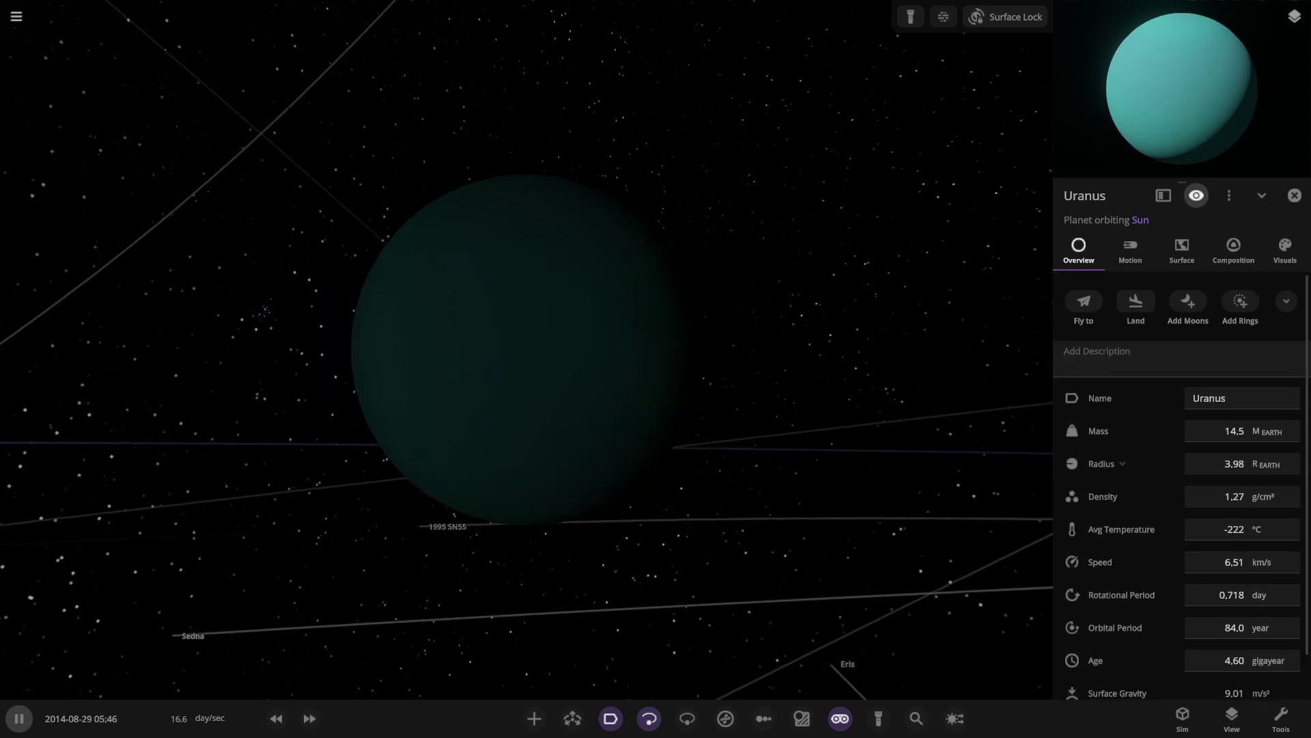
Inspect the overview properties of Jupiter, Saturn, Earth, Mercury and Venus one after another.
{"action": "scroll", "coordinate": [526, 349], "scroll_direction": "down", "scroll_amount": 5}
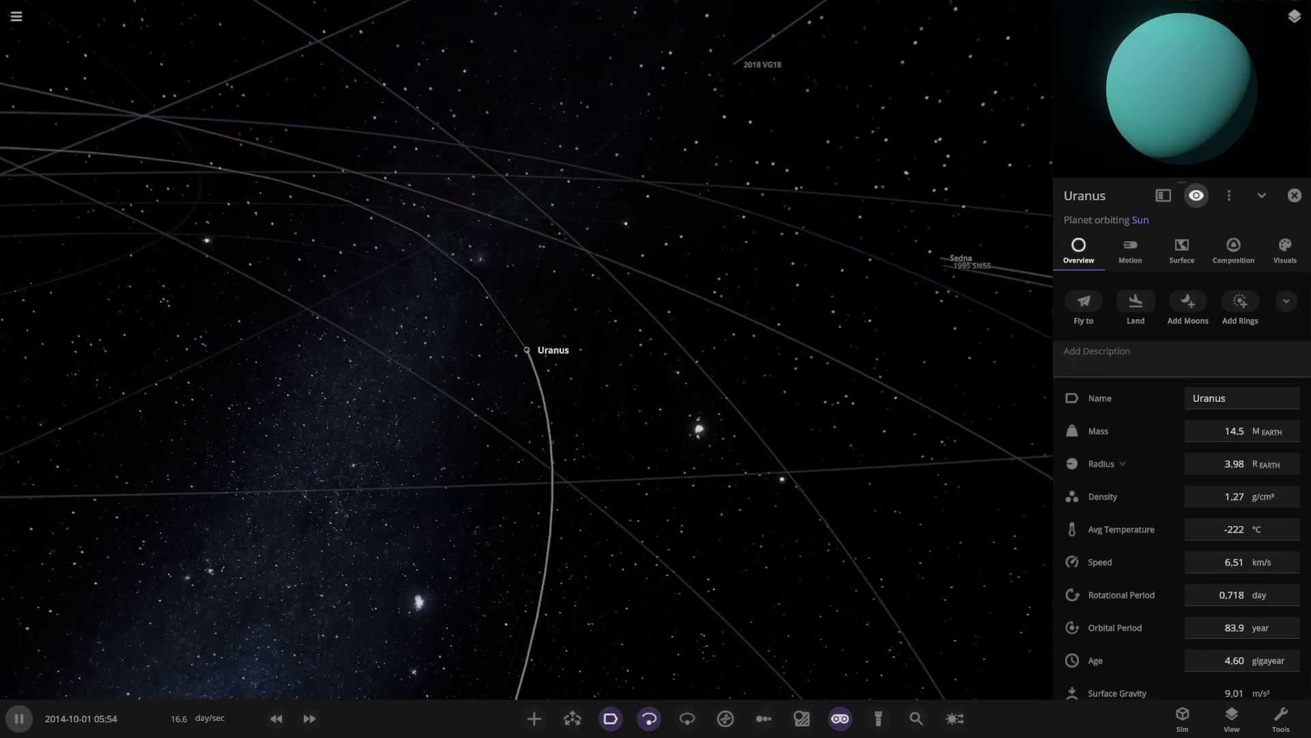
{"action": "left_click", "coordinate": [353, 344]}
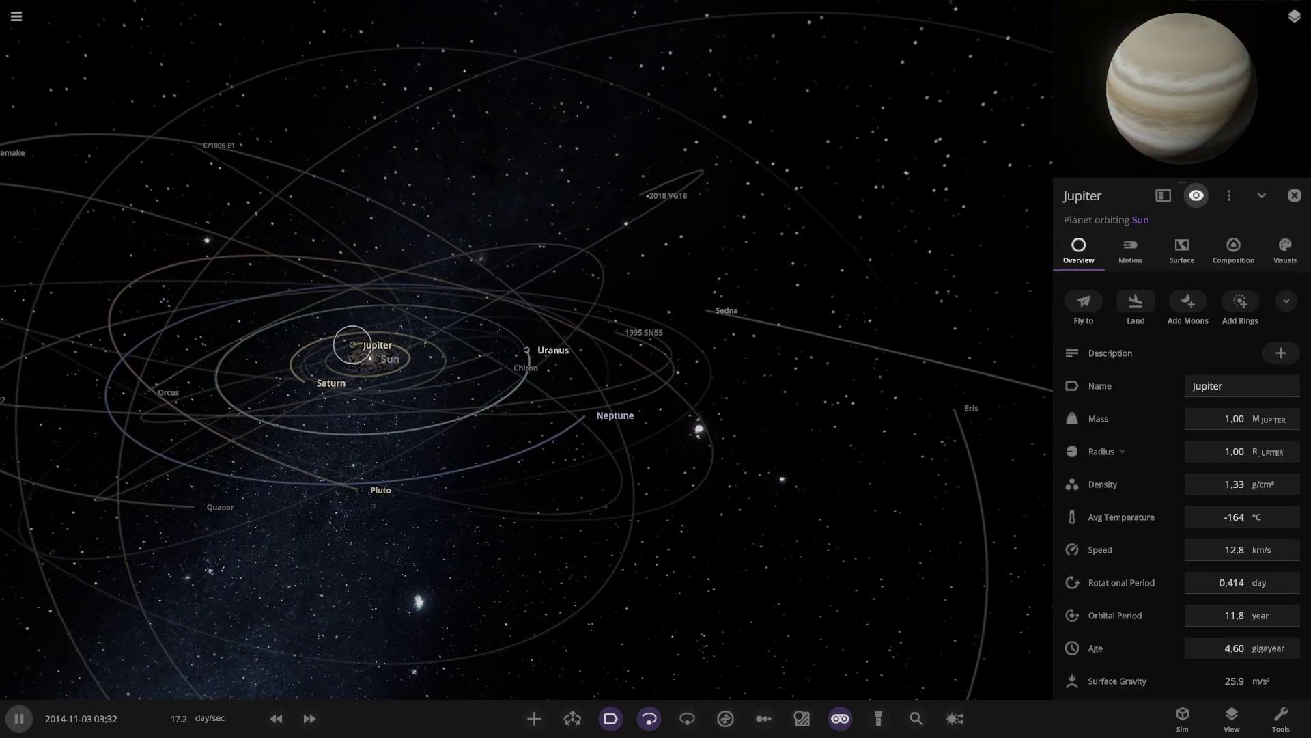
{"action": "left_click", "coordinate": [309, 400]}
{"action": "left_click", "coordinate": [371, 361]}
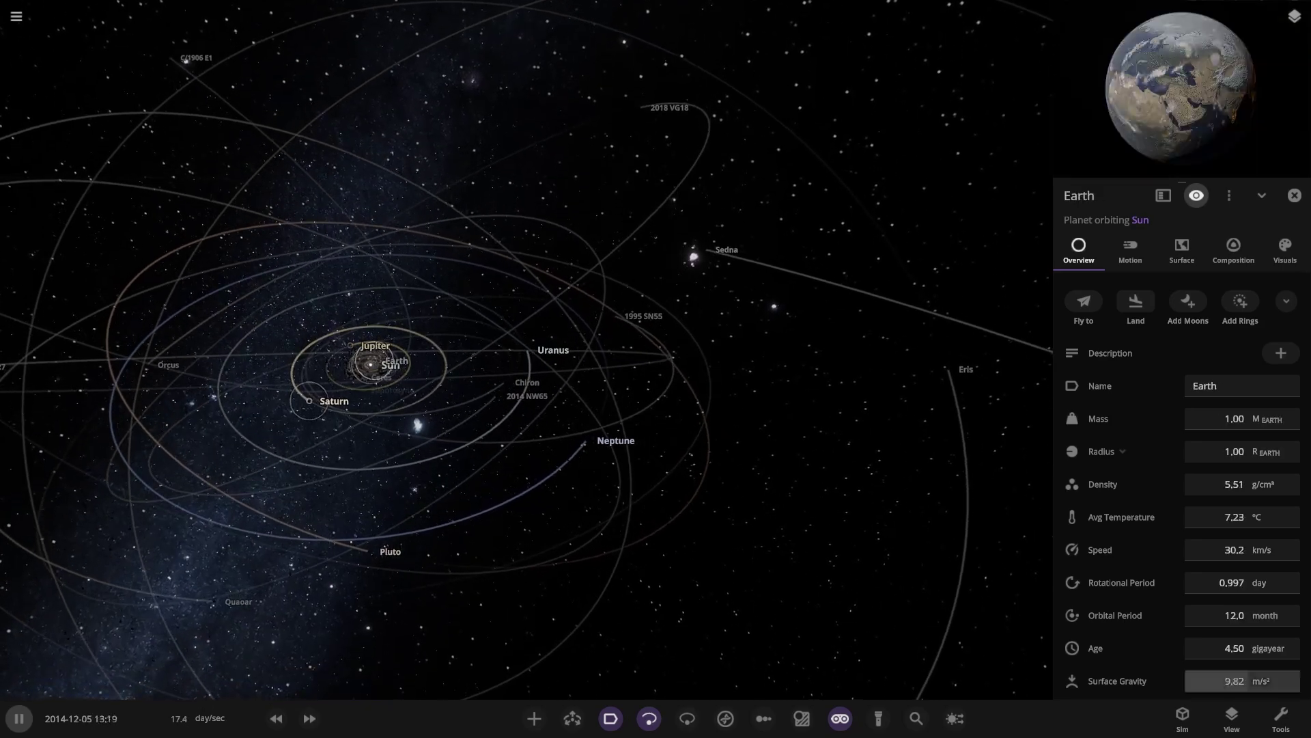
{"action": "scroll", "coordinate": [527, 350], "scroll_direction": "up", "scroll_amount": 8}
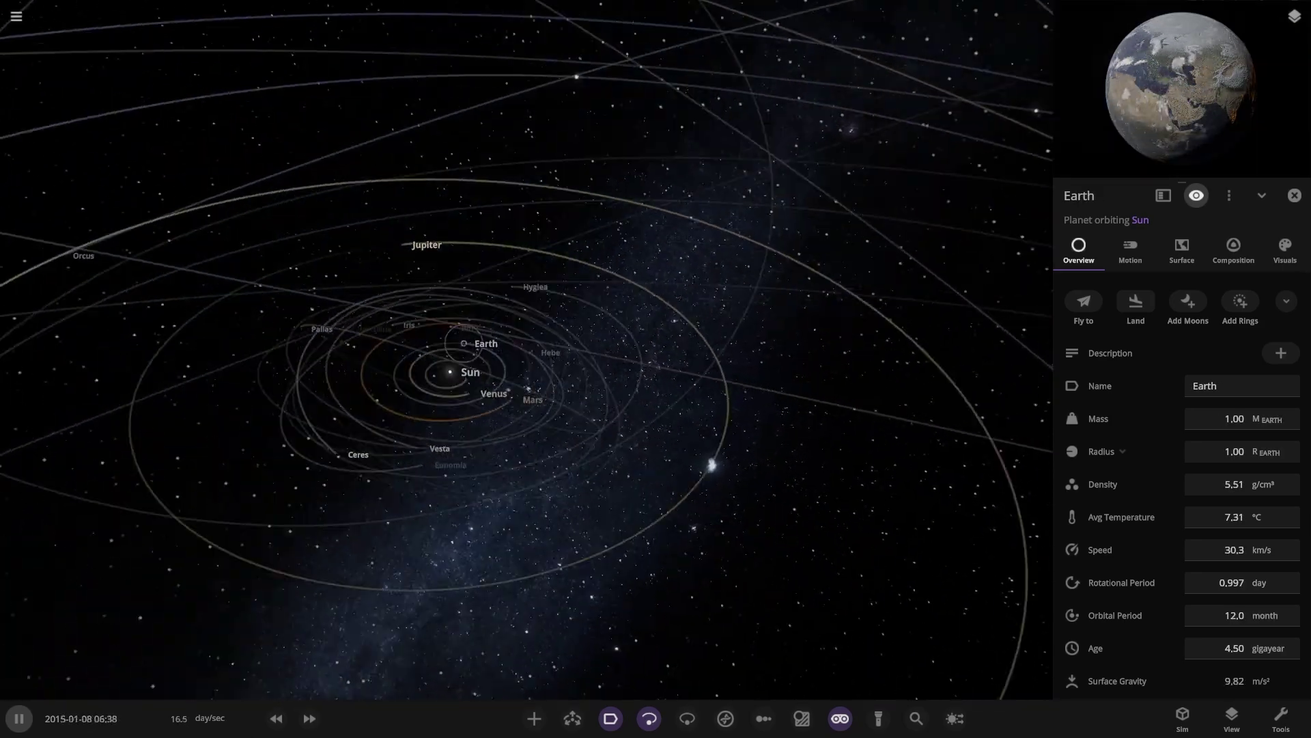
{"action": "left_click", "coordinate": [513, 392]}
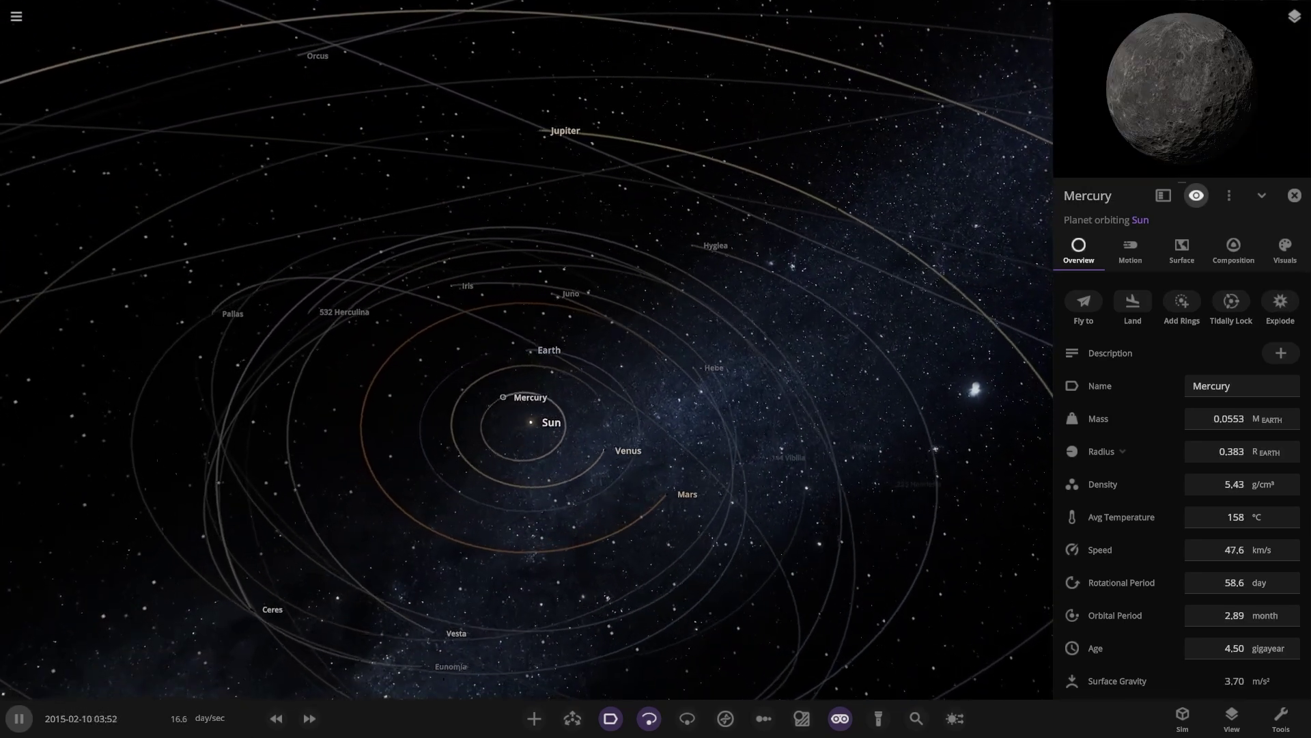
{"action": "left_click", "coordinate": [623, 410]}
Add the description "mars us ==" to Mars.
{"action": "left_click", "coordinate": [728, 456]}
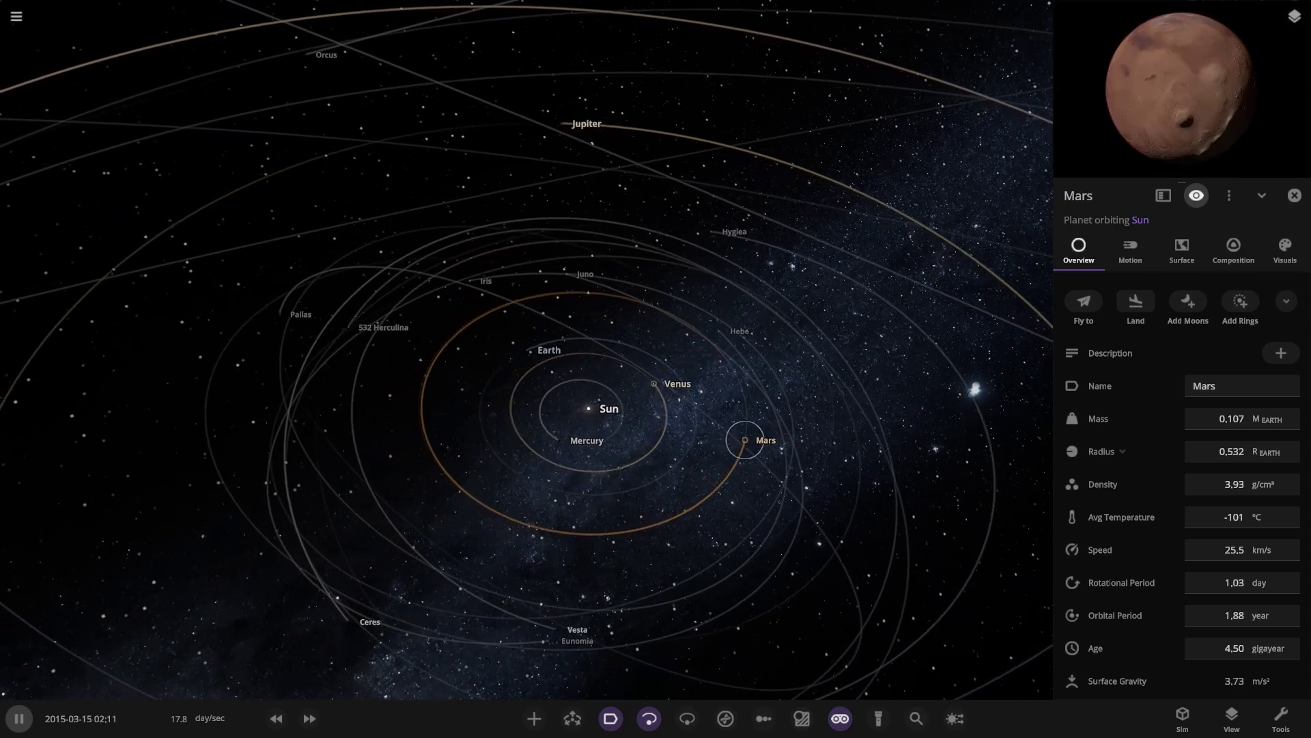
{"action": "type", "text": "mars us =="}
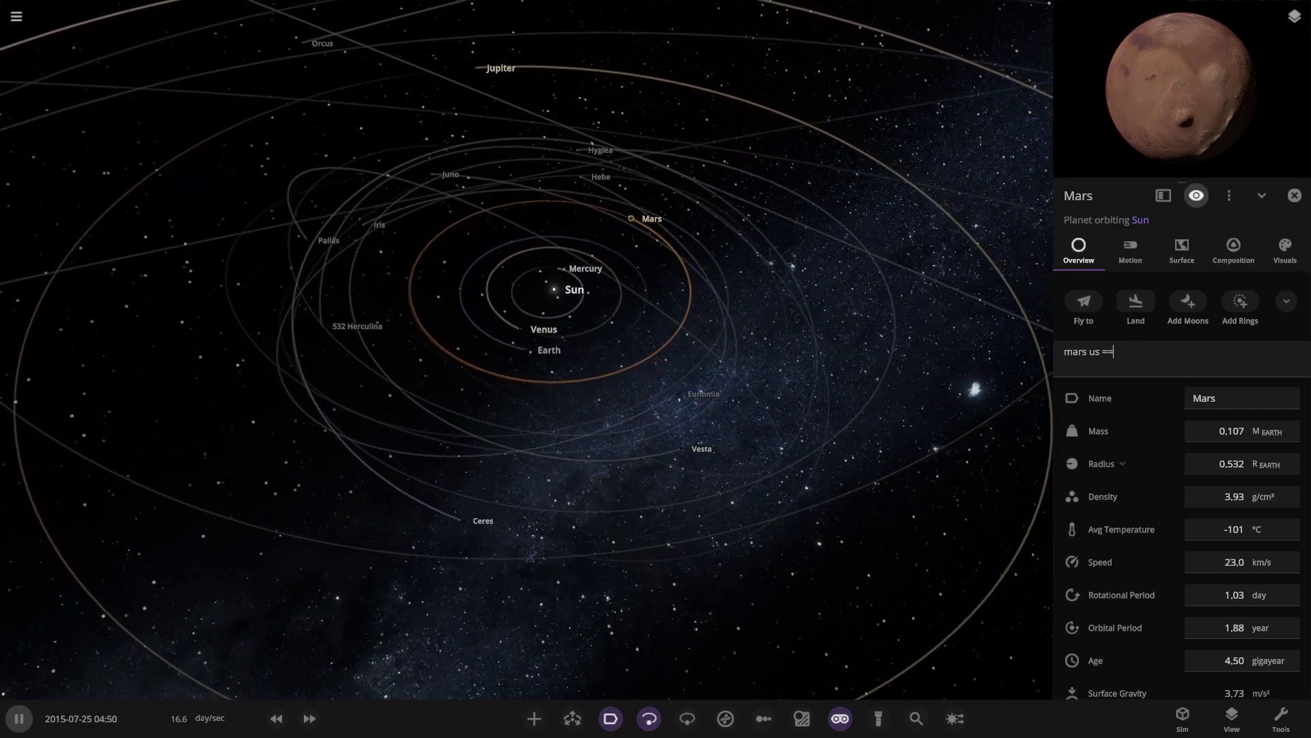
{"action": "key", "text": "Return"}
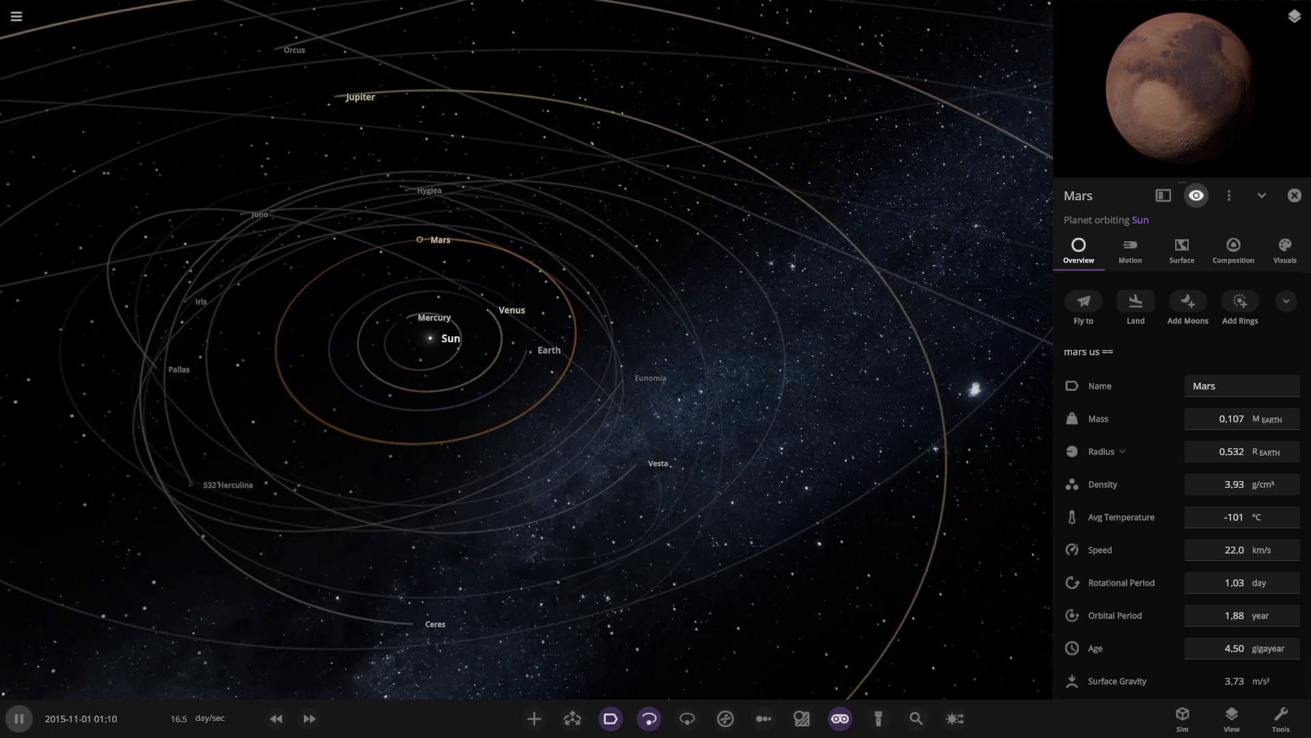
View the properties of Venus and Jupiter and fly to Earth.
{"action": "left_click", "coordinate": [476, 311]}
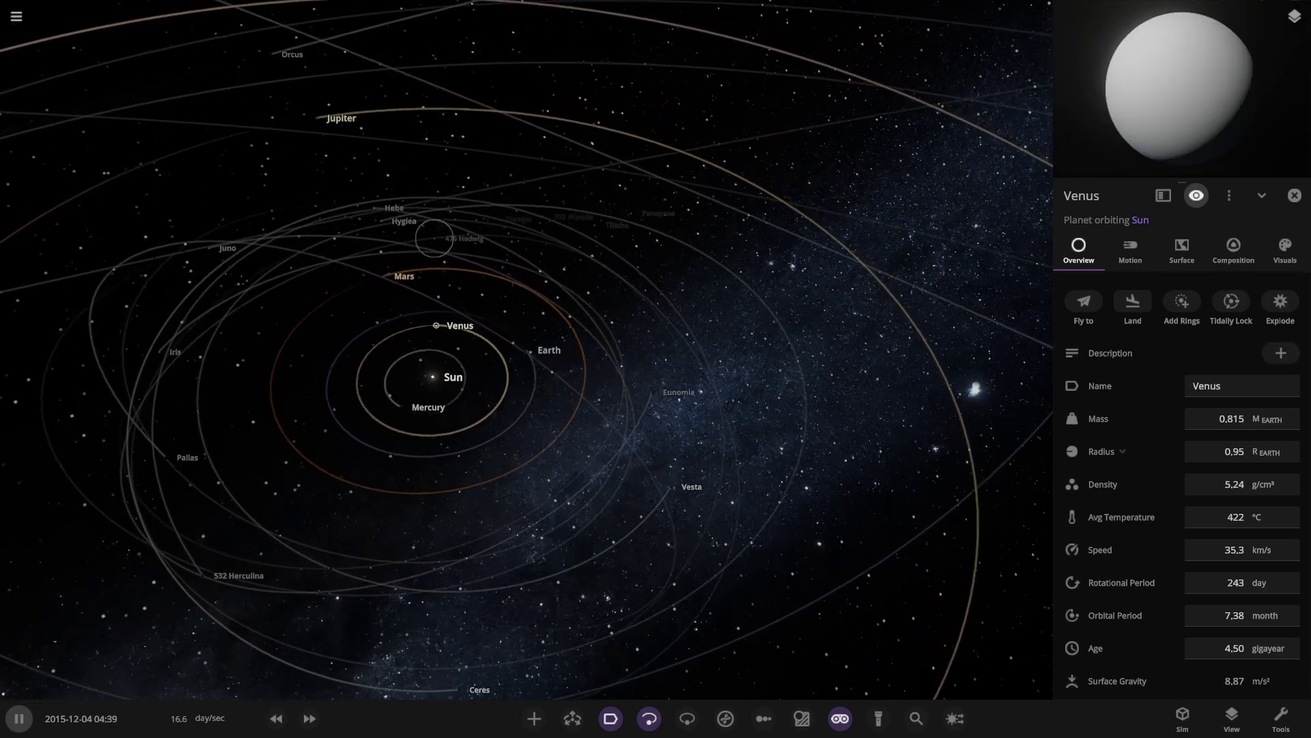
{"action": "left_click", "coordinate": [315, 126]}
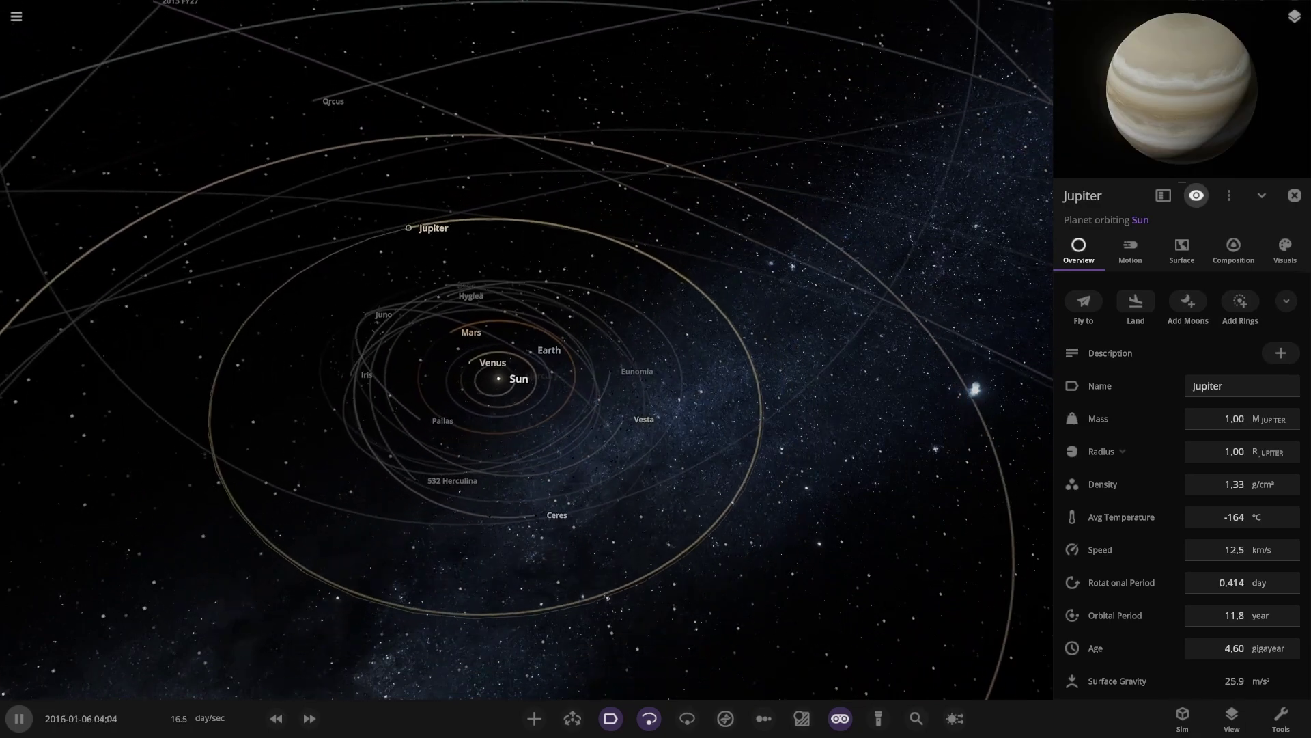
{"action": "double_click", "coordinate": [530, 350]}
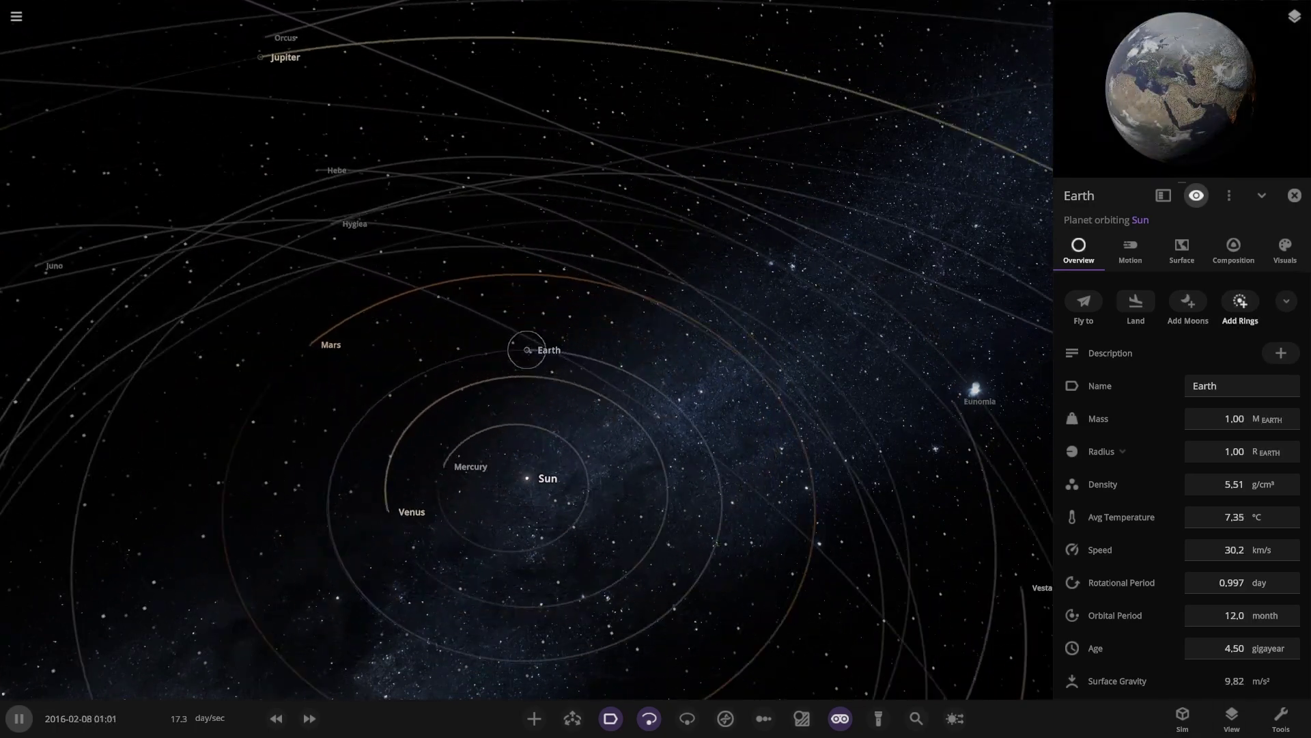
Examine Earth's surface data, additional surface actions, and its Sea Level and Surface temperature views.
{"action": "left_click", "coordinate": [1180, 251]}
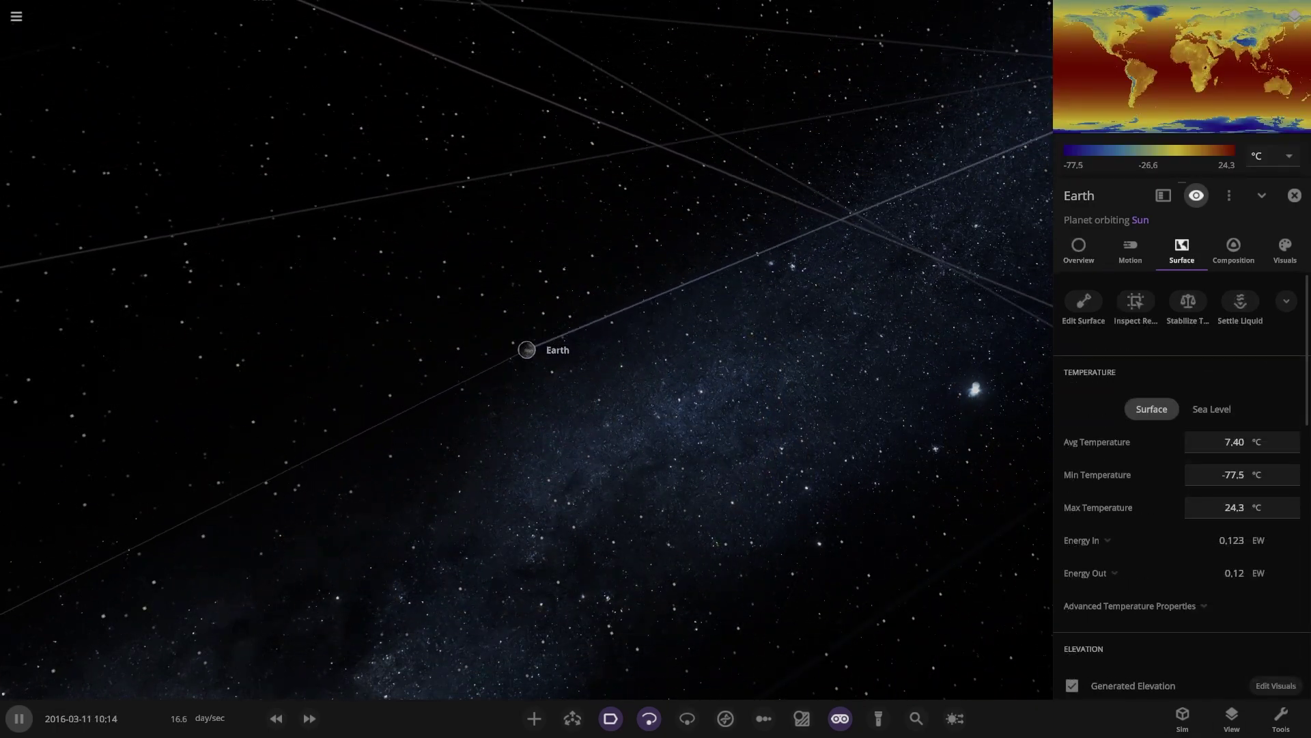
{"action": "scroll", "coordinate": [1161, 546], "scroll_direction": "down", "scroll_amount": 3}
{"action": "scroll", "coordinate": [1161, 547], "scroll_direction": "up", "scroll_amount": 3}
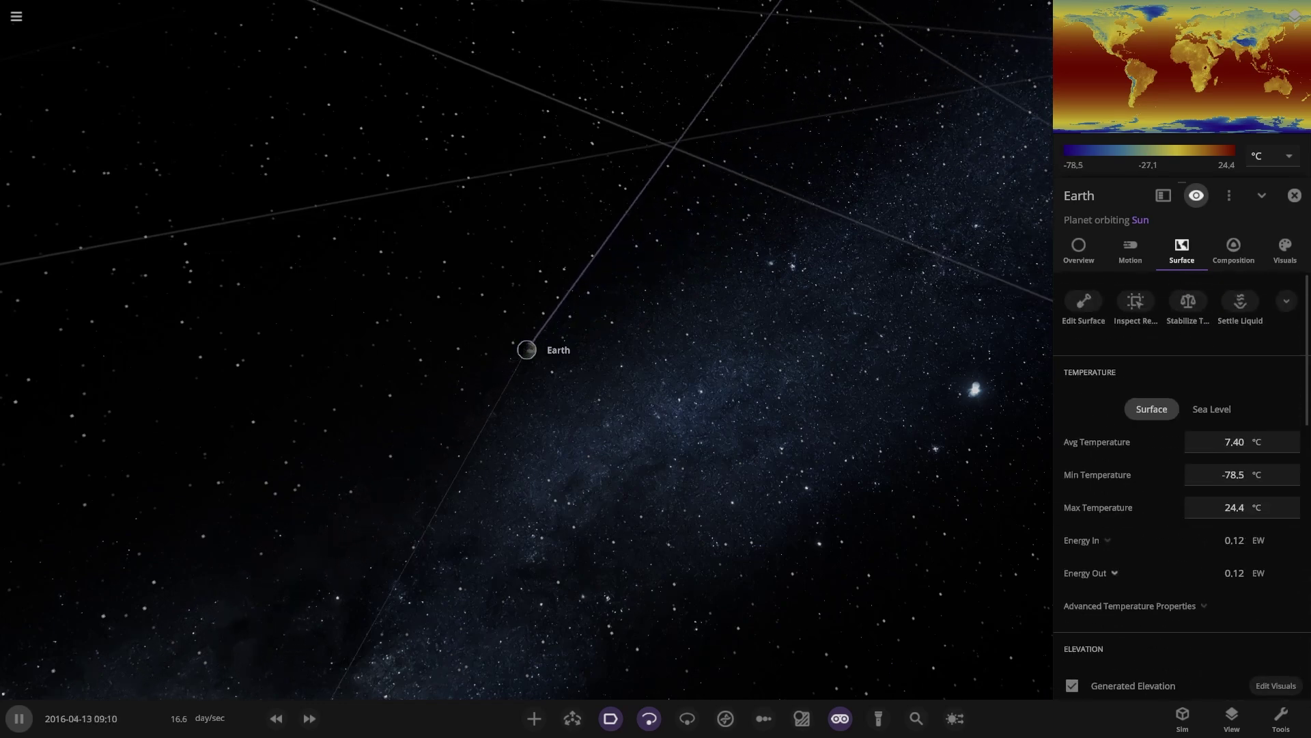
{"action": "left_click", "coordinate": [1286, 300]}
{"action": "left_click", "coordinate": [1211, 466]}
{"action": "left_click", "coordinate": [1152, 465]}
Show Earth's material composition and pause the simulation with the camera on the planet's sunlit side.
{"action": "left_click", "coordinate": [1233, 250]}
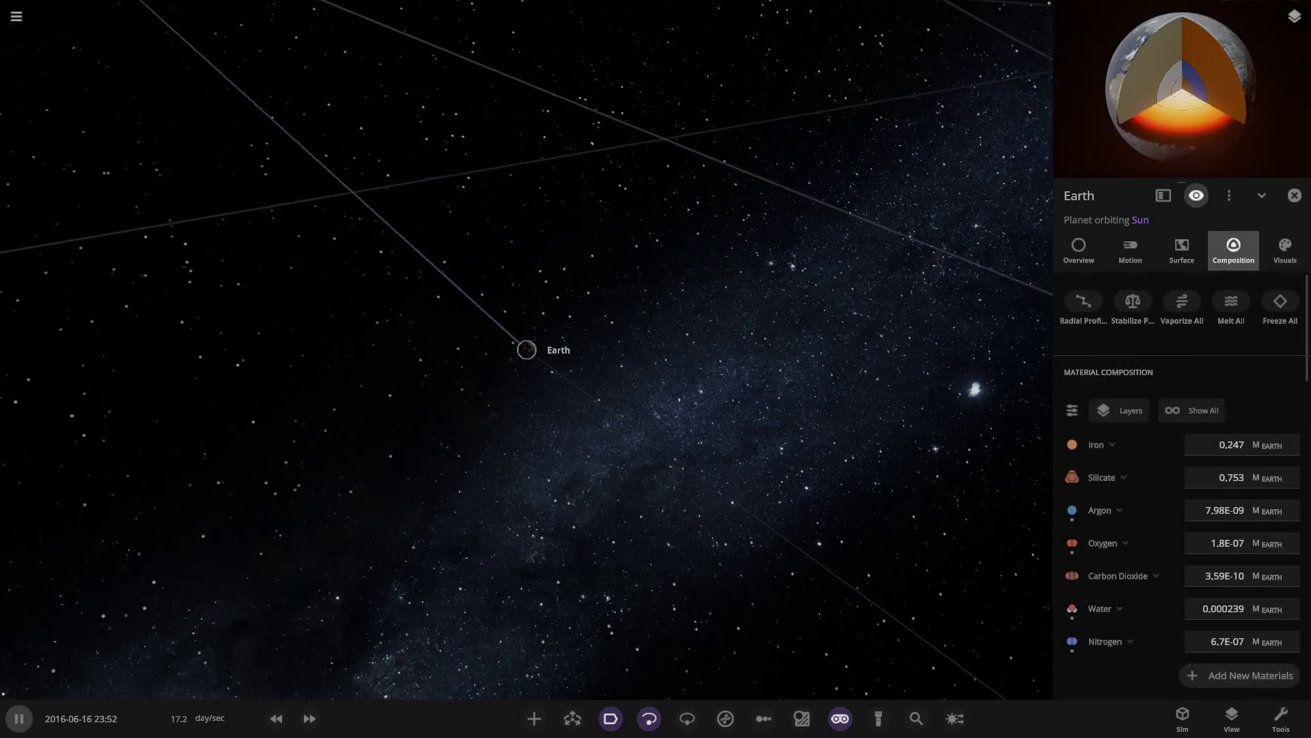
{"action": "scroll", "coordinate": [526, 350], "scroll_direction": "up", "scroll_amount": 8}
{"action": "key", "text": "space"}
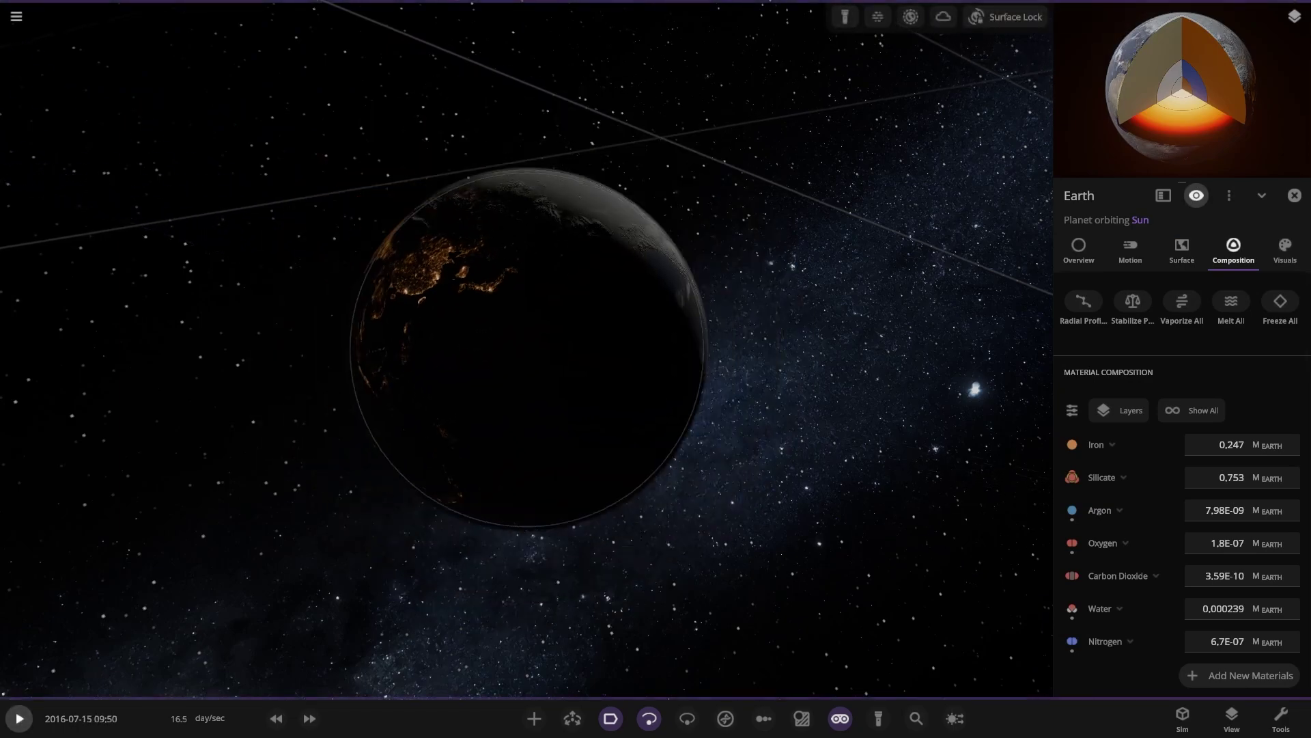
{"action": "scroll", "coordinate": [526, 350], "scroll_direction": "down", "scroll_amount": 5}
{"action": "left_click_drag", "start_coordinate": [527, 350], "coordinate": [785, 350]}
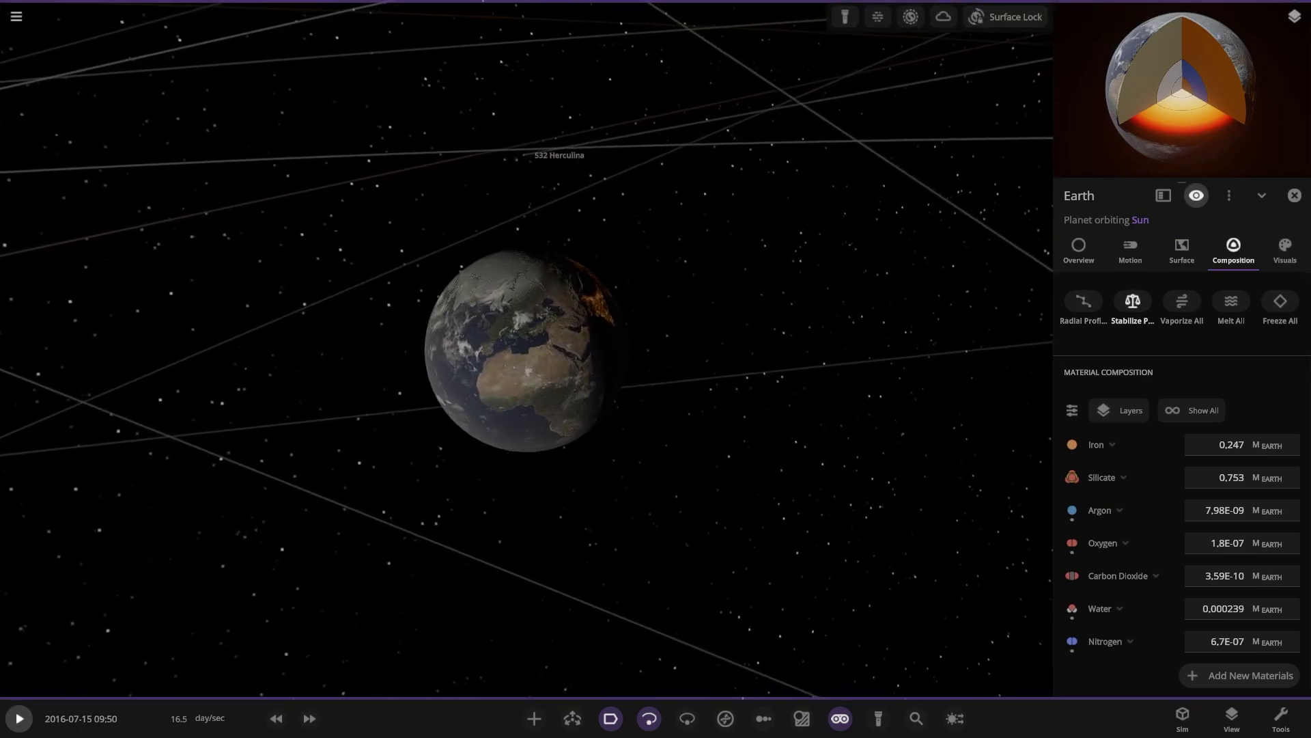
Toggle Earth's Atmosphere layer off and back on and review its other visual layers and properties.
{"action": "left_click", "coordinate": [1284, 250]}
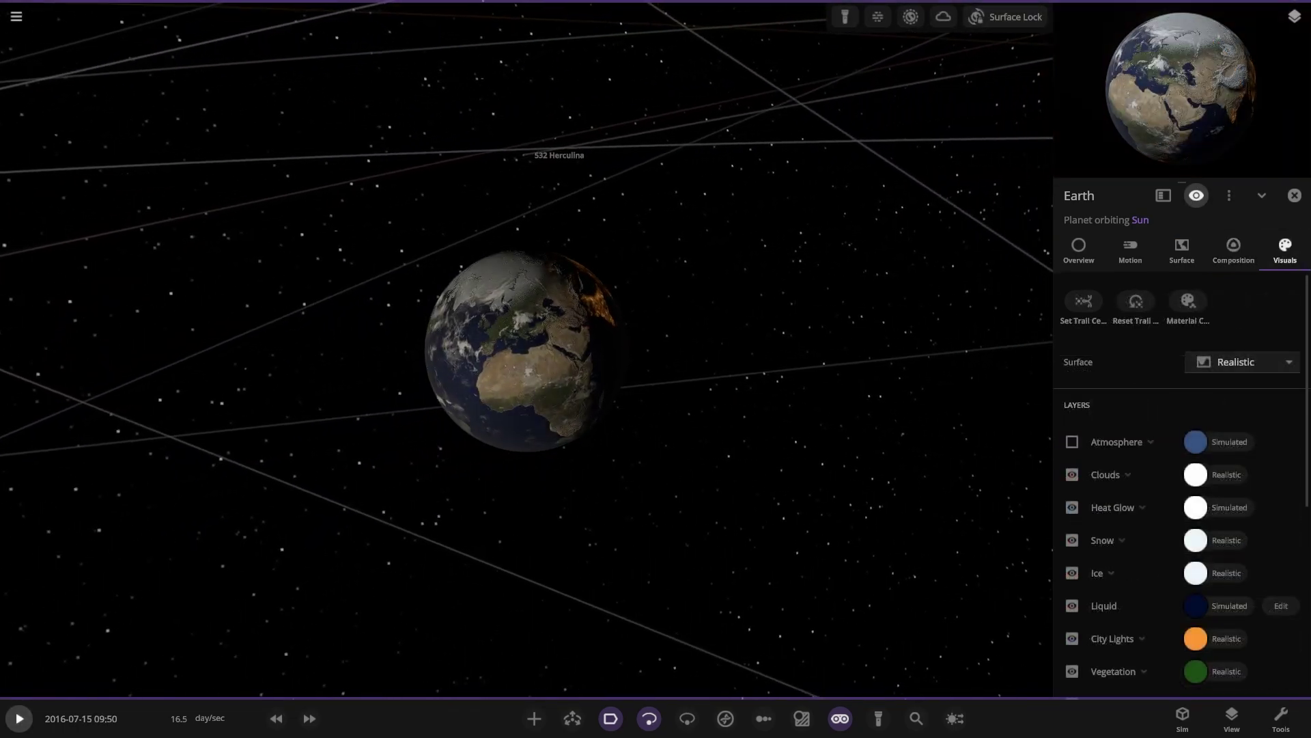
{"action": "left_click", "coordinate": [1071, 474]}
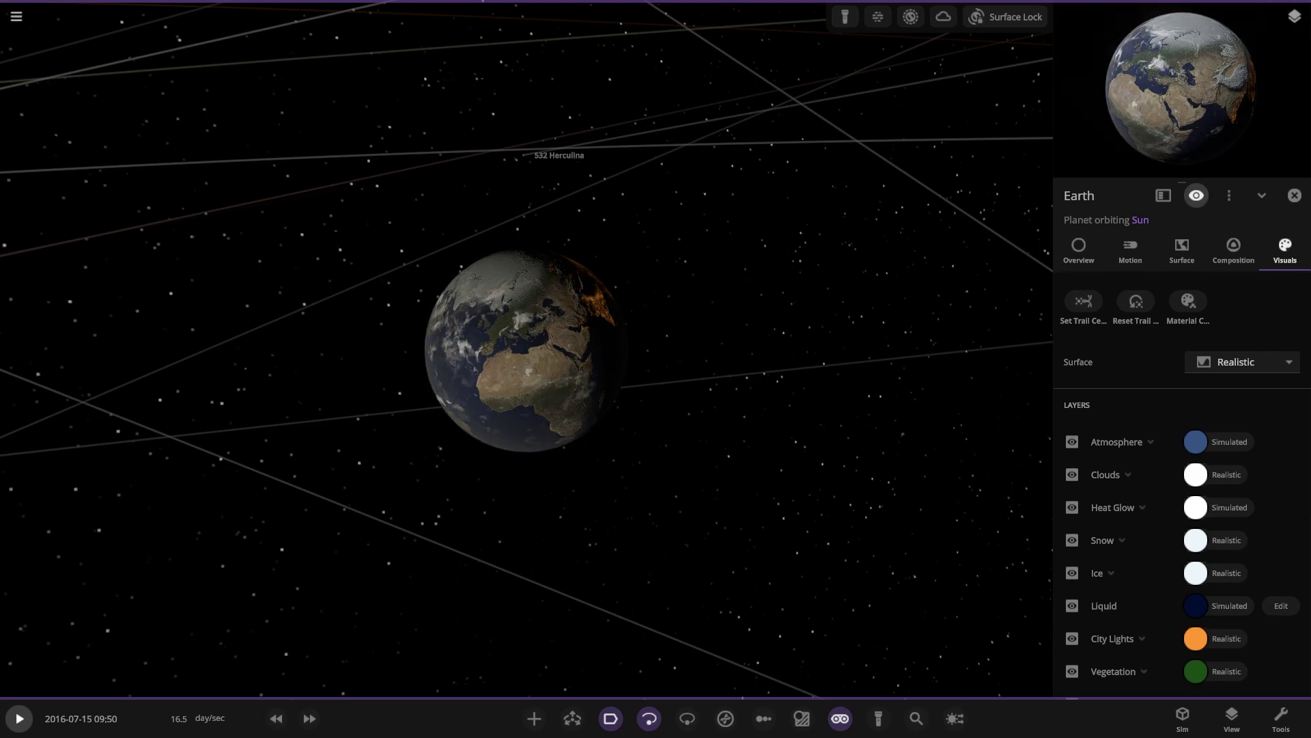
{"action": "scroll", "coordinate": [1071, 474], "scroll_direction": "down", "scroll_amount": 4}
{"action": "scroll", "coordinate": [1181, 484], "scroll_direction": "down", "scroll_amount": 1}
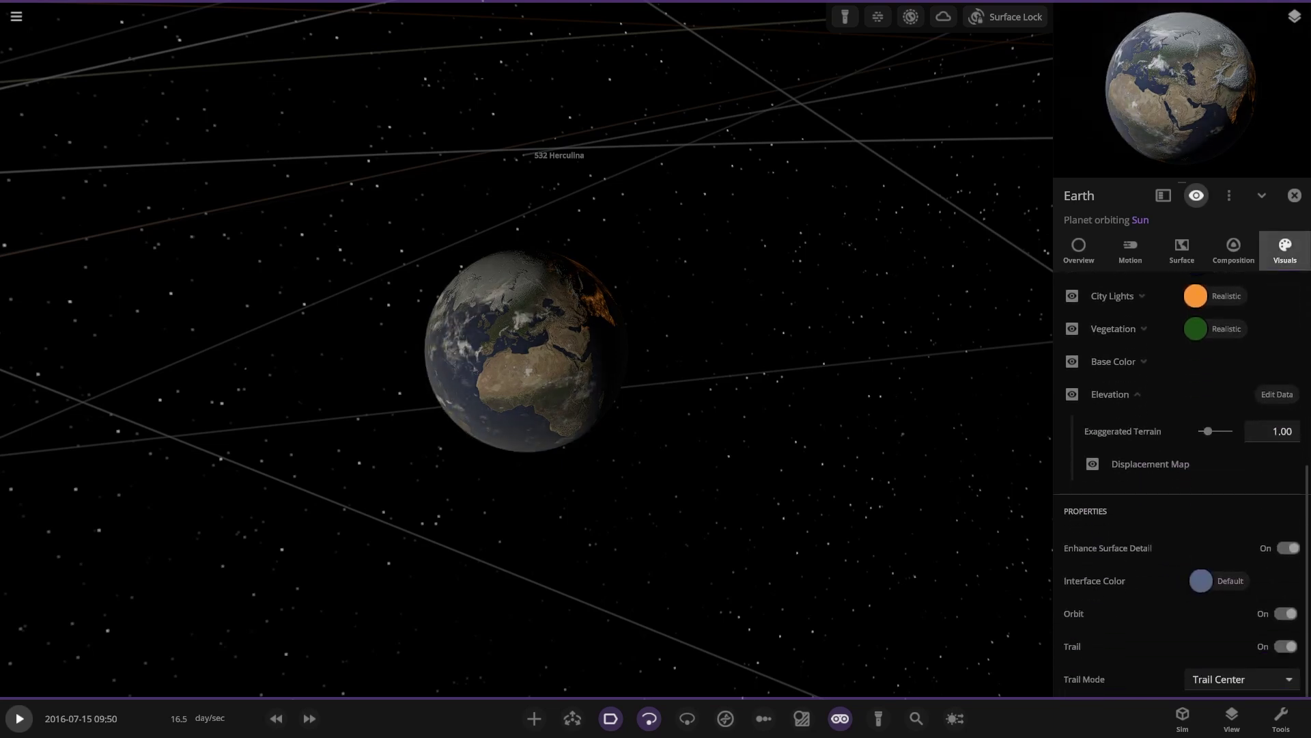
Close Earth's properties and review the simulation-wide systems and gravity settings.
{"action": "left_click", "coordinate": [1294, 196]}
{"action": "scroll", "coordinate": [656, 350], "scroll_direction": "down", "scroll_amount": 5}
{"action": "left_click", "coordinate": [1182, 717]}
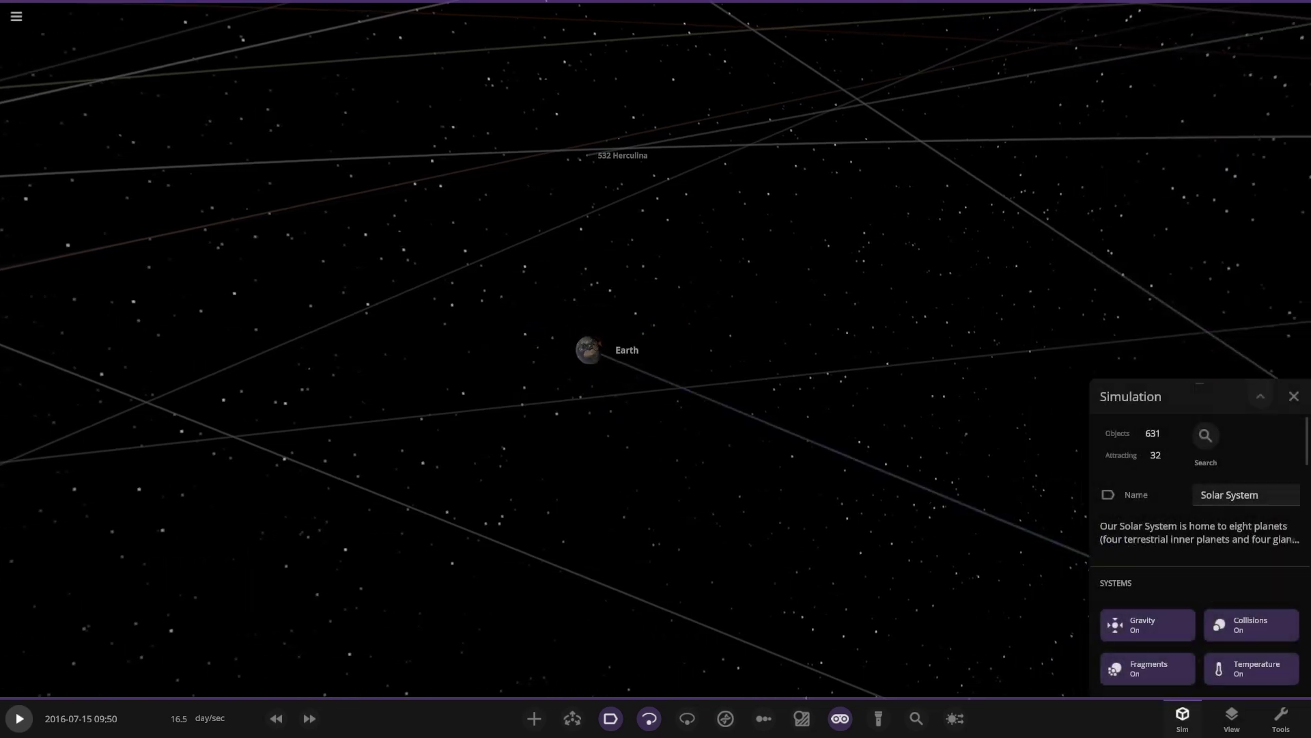
{"action": "scroll", "coordinate": [1200, 547], "scroll_direction": "down", "scroll_amount": 3}
Hide atmospheres across the whole simulation through the view settings, with Earth seen up close.
{"action": "left_click", "coordinate": [1232, 717]}
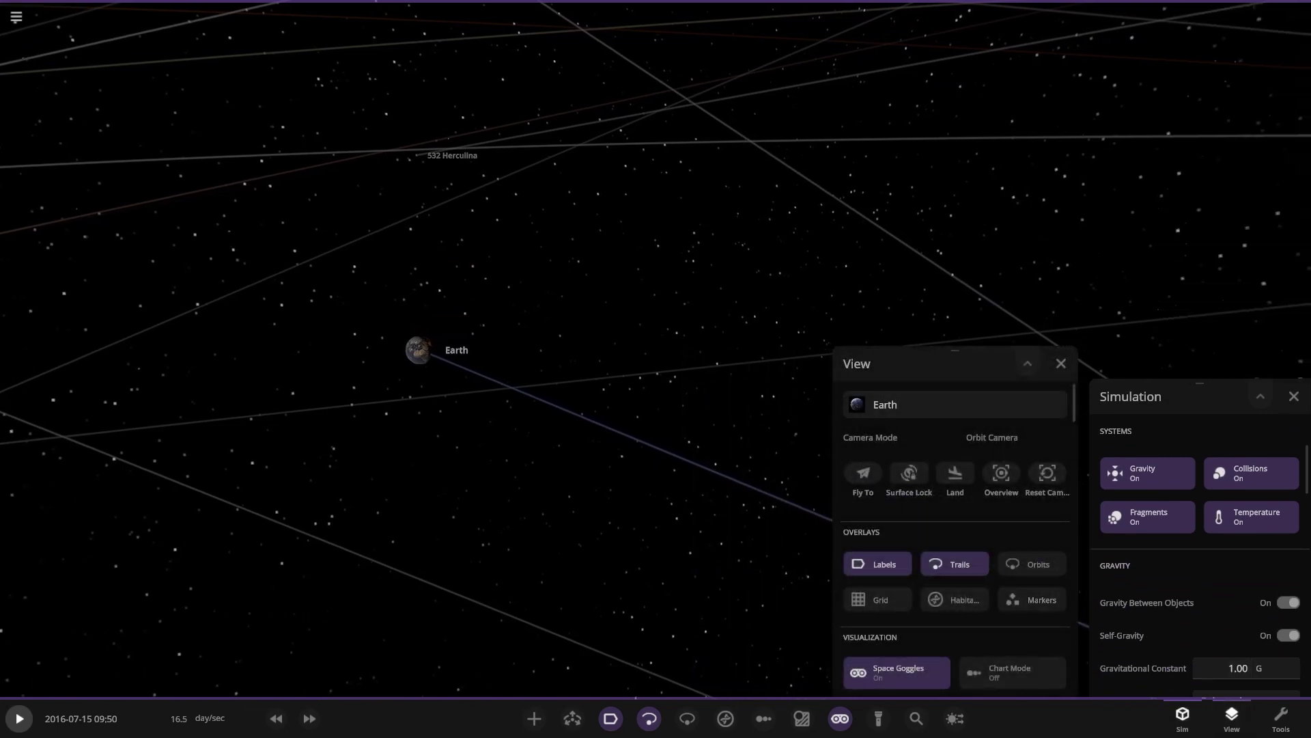
{"action": "scroll", "coordinate": [955, 532], "scroll_direction": "down", "scroll_amount": 6}
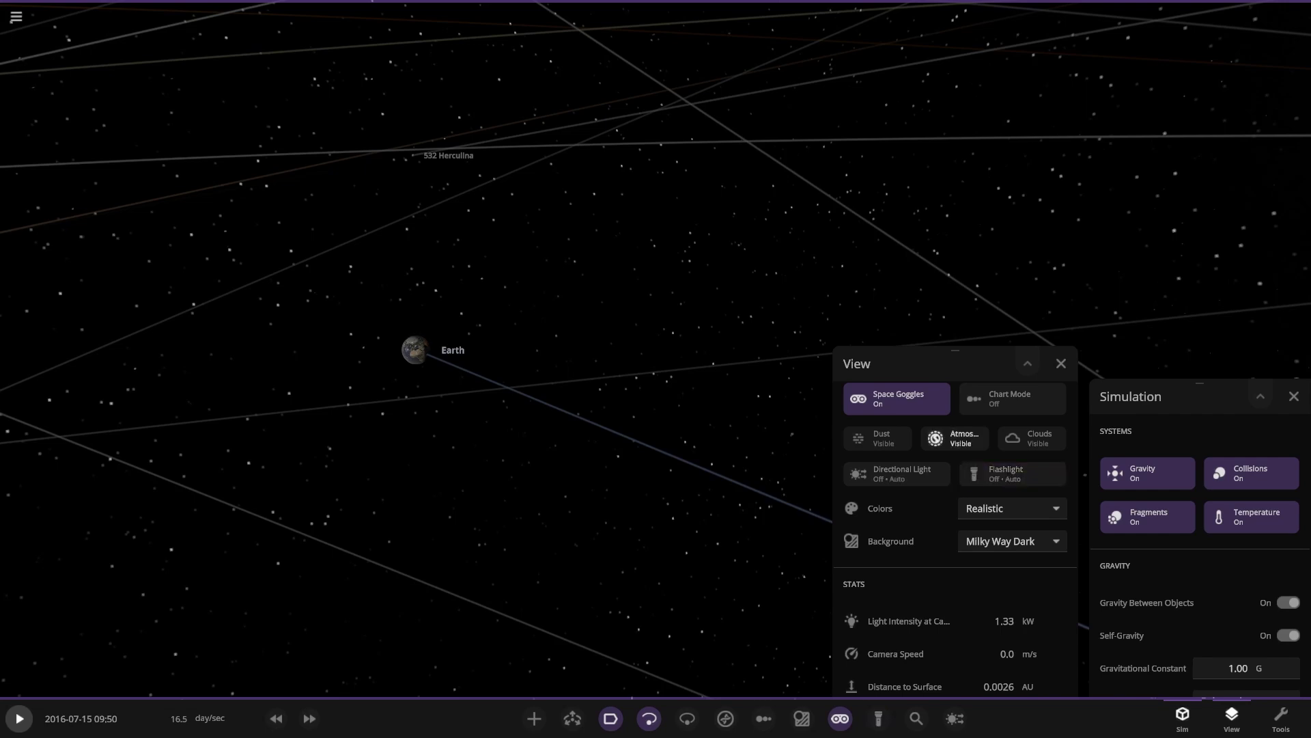
{"action": "scroll", "coordinate": [415, 349], "scroll_direction": "up", "scroll_amount": 5}
{"action": "left_click", "coordinate": [954, 438]}
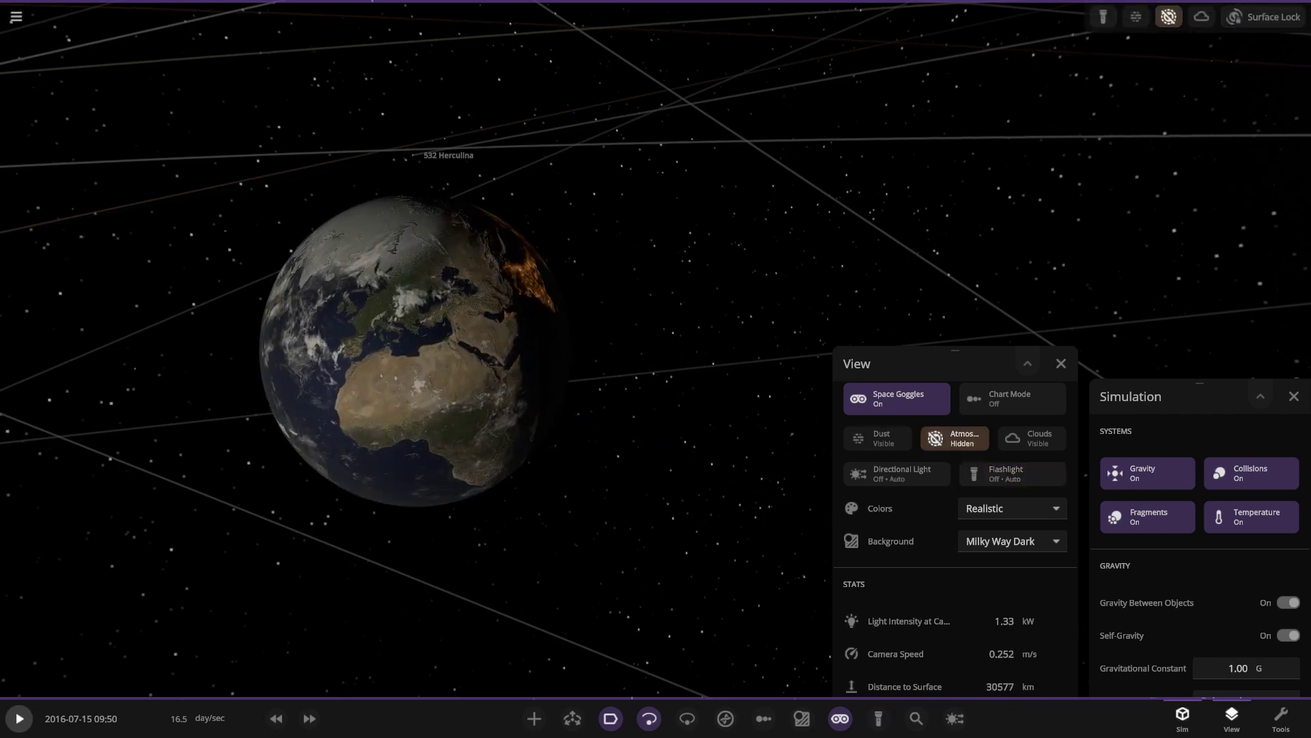
Hide the clouds together with the atmospheres across the simulation, and set both back to visible.
{"action": "left_click", "coordinate": [954, 438]}
{"action": "left_click", "coordinate": [954, 438]}
{"action": "left_click", "coordinate": [1031, 438]}
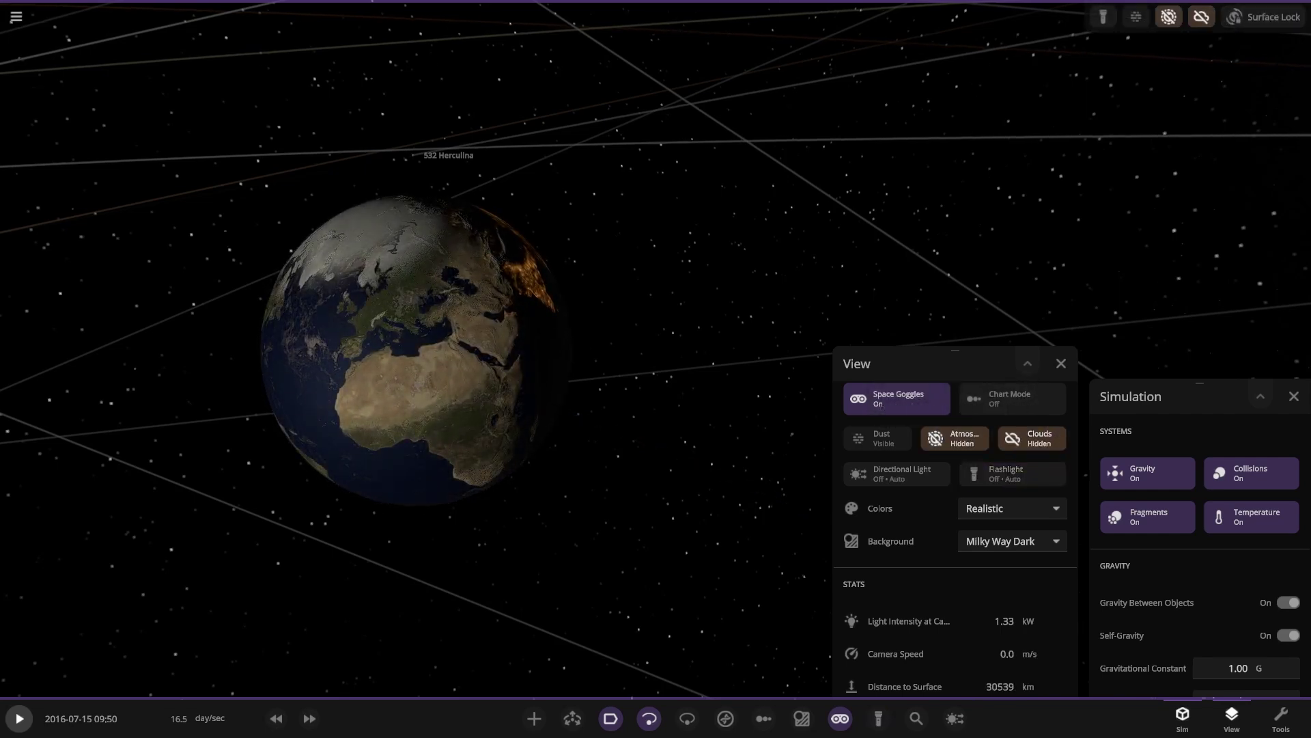
{"action": "left_click", "coordinate": [954, 438]}
{"action": "left_click", "coordinate": [1031, 438]}
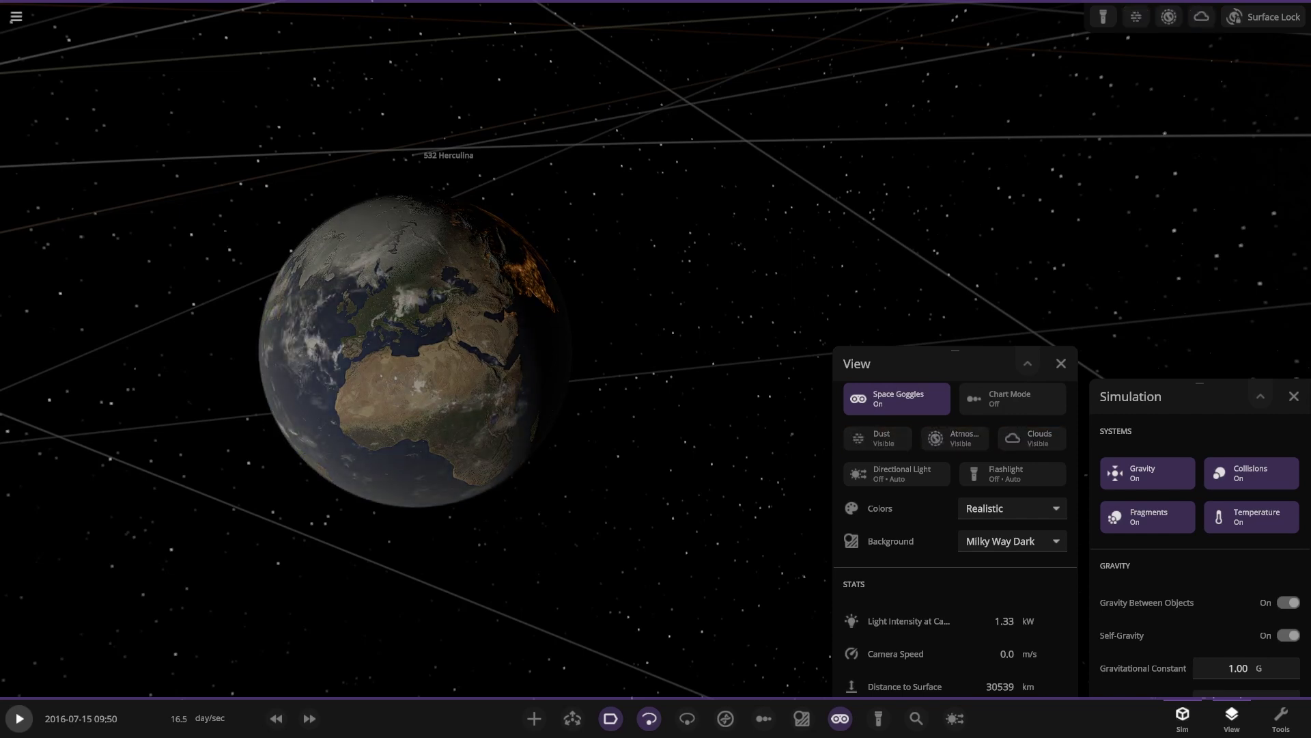
{"action": "scroll", "coordinate": [415, 351], "scroll_direction": "down", "scroll_amount": 10}
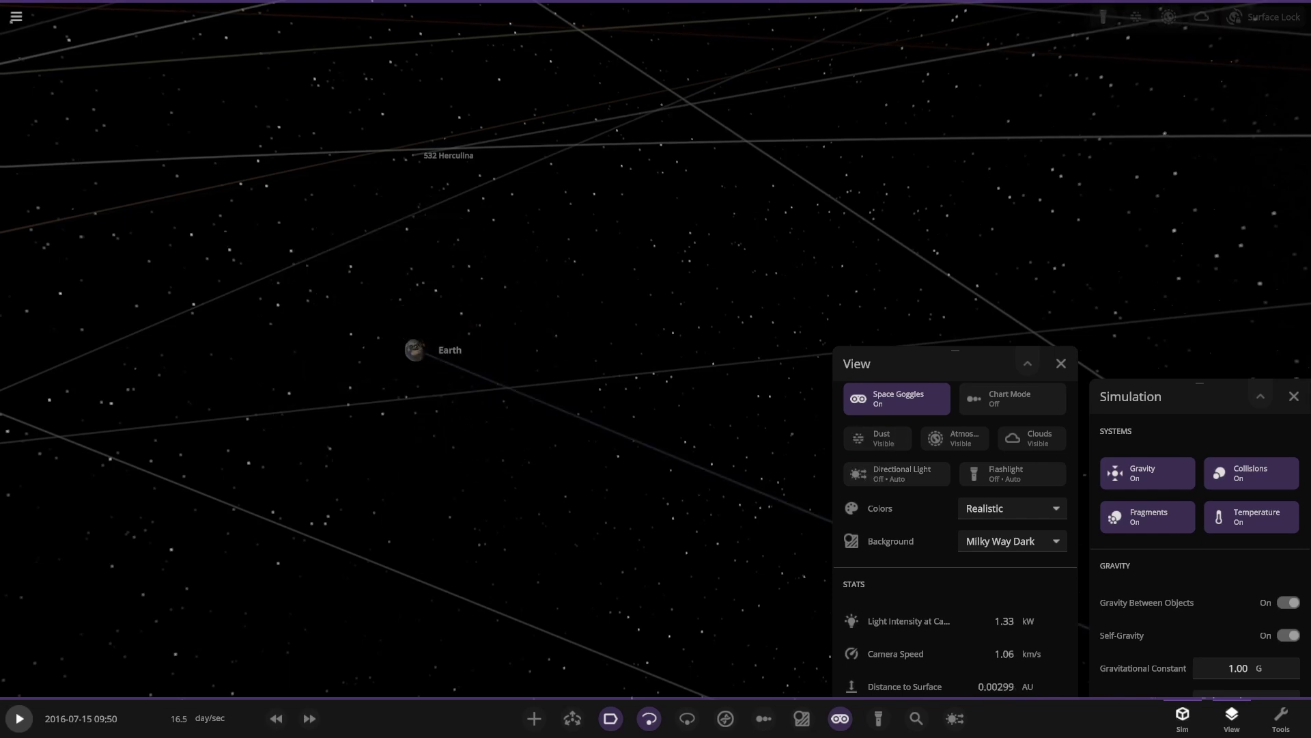
{"action": "scroll", "coordinate": [415, 350], "scroll_direction": "up", "scroll_amount": 9}
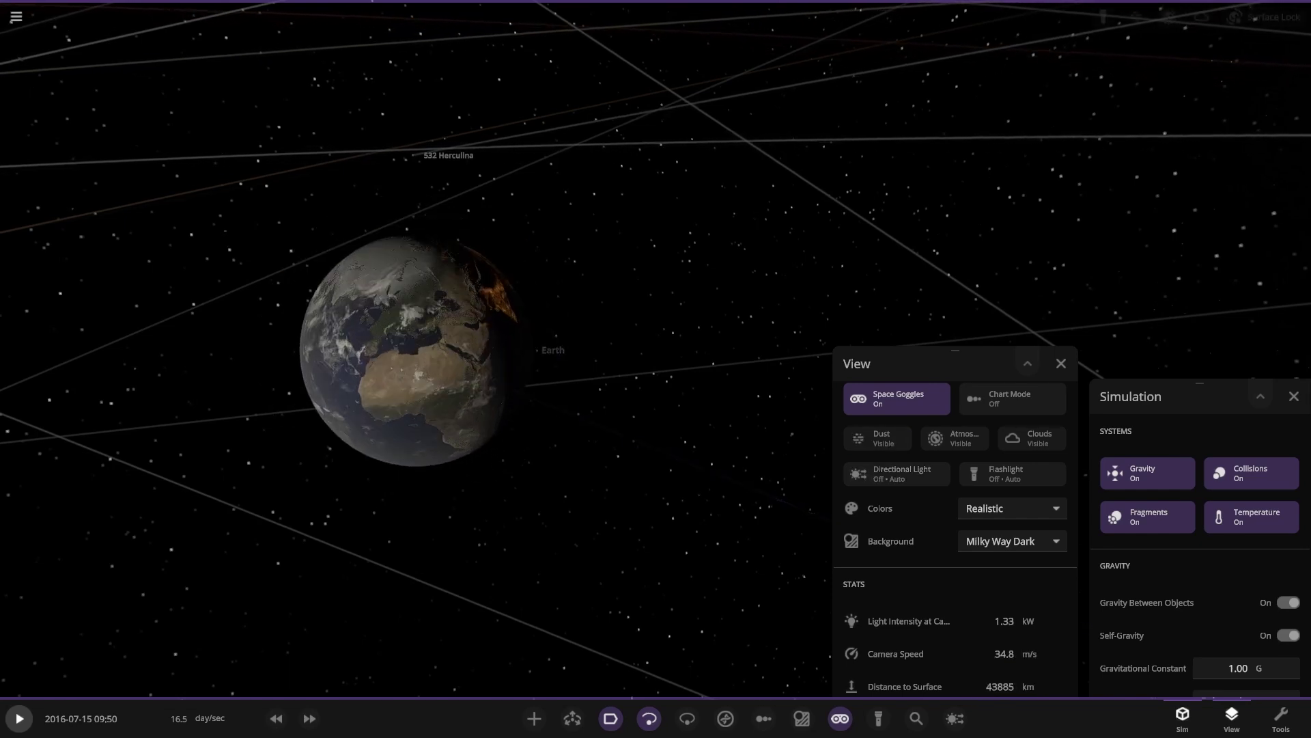
Set the Helper Light type to Studio in the view settings, leaving it disabled, and inspect Earth from another angle.
{"action": "scroll", "coordinate": [955, 532], "scroll_direction": "down", "scroll_amount": 5}
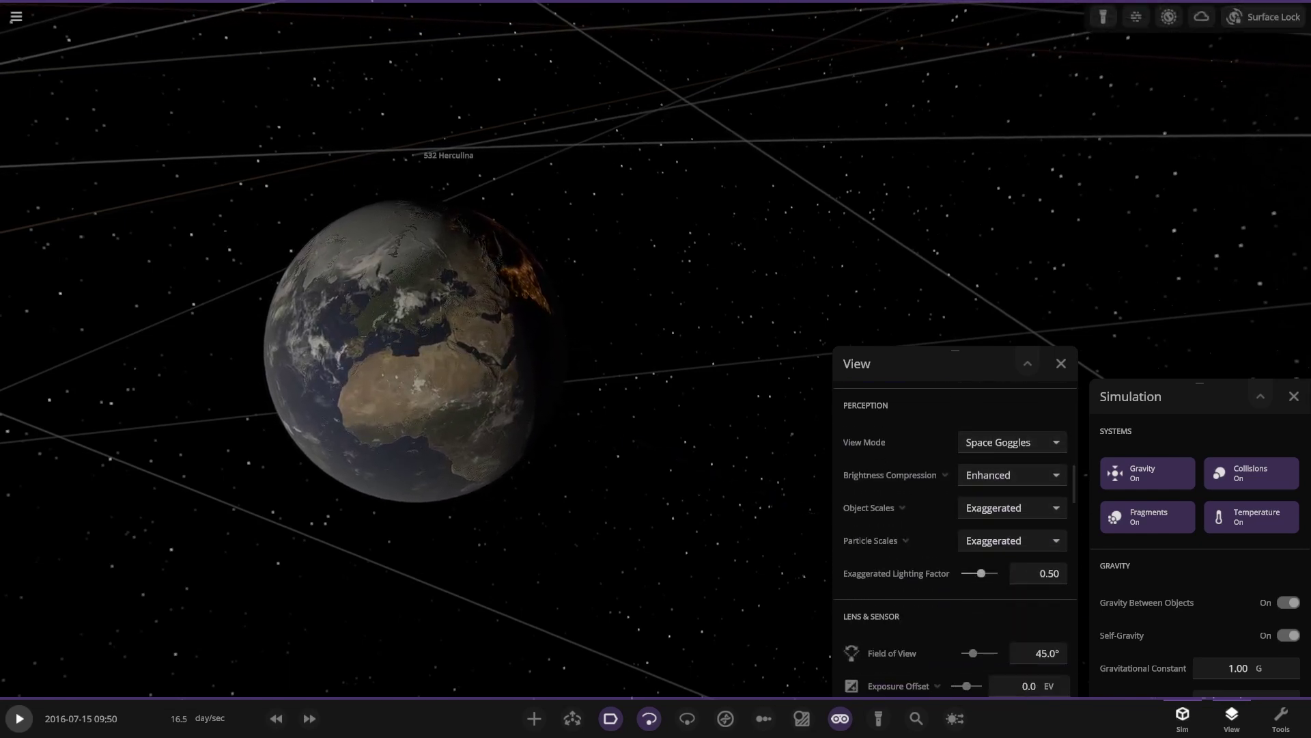
{"action": "scroll", "coordinate": [955, 537], "scroll_direction": "down", "scroll_amount": 8}
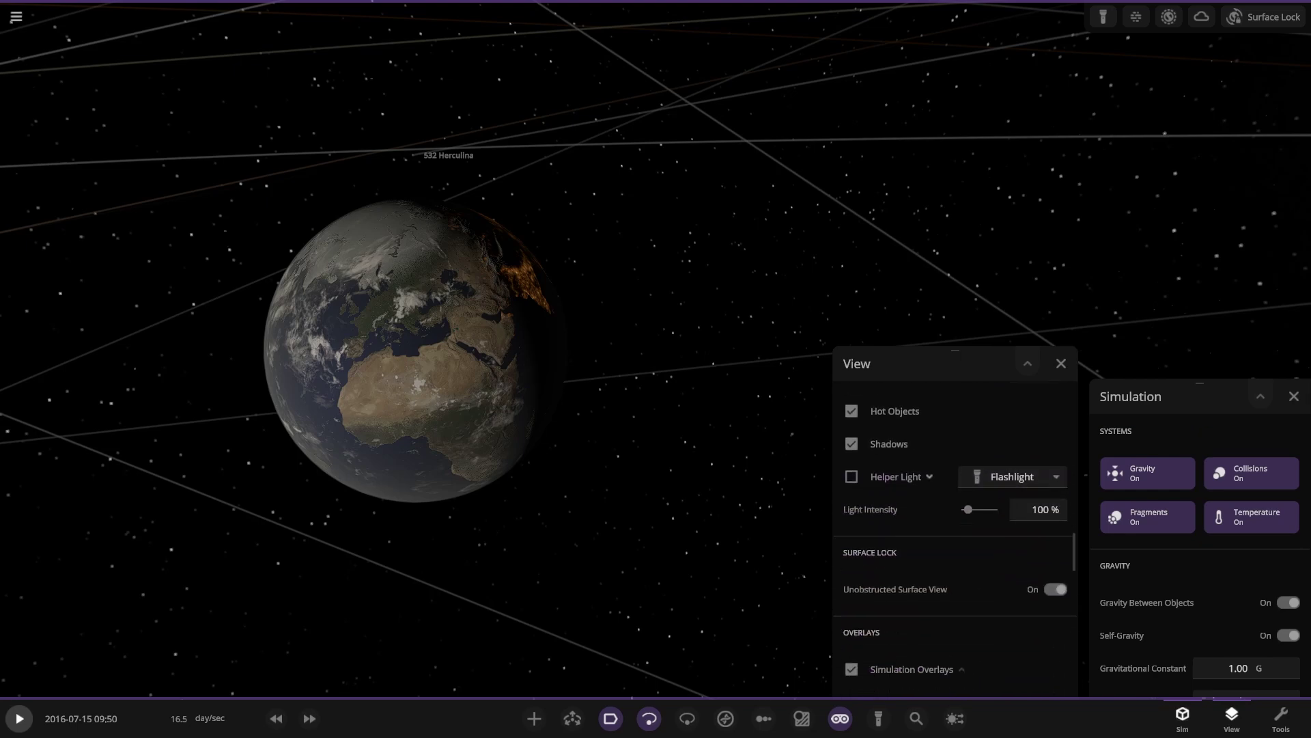
{"action": "scroll", "coordinate": [416, 351], "scroll_direction": "down", "scroll_amount": 5}
{"action": "left_click_drag", "start_coordinate": [478, 350], "coordinate": [382, 362]}
{"action": "left_click", "coordinate": [1012, 476]}
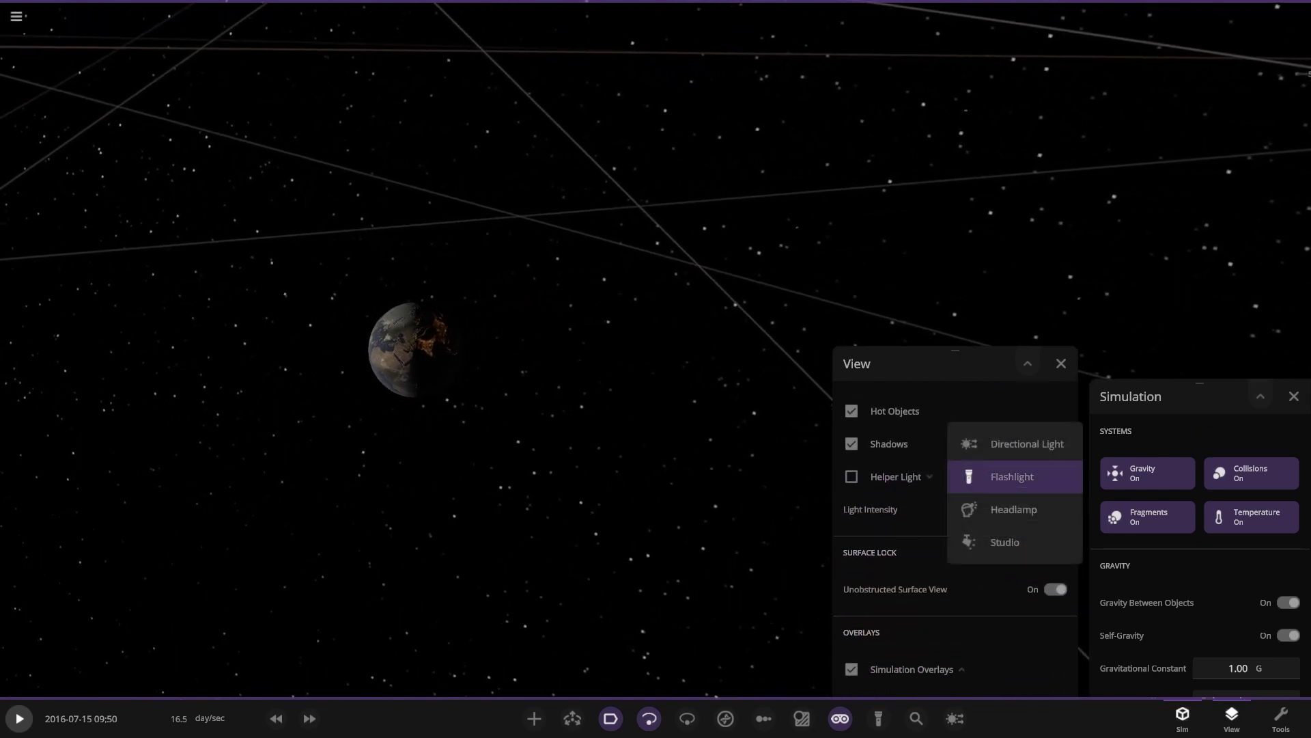
{"action": "left_click", "coordinate": [1004, 541]}
{"action": "scroll", "coordinate": [415, 349], "scroll_direction": "up", "scroll_amount": 4}
{"action": "left_click_drag", "start_coordinate": [519, 349], "coordinate": [287, 314]}
{"action": "scroll", "coordinate": [415, 349], "scroll_direction": "down", "scroll_amount": 1}
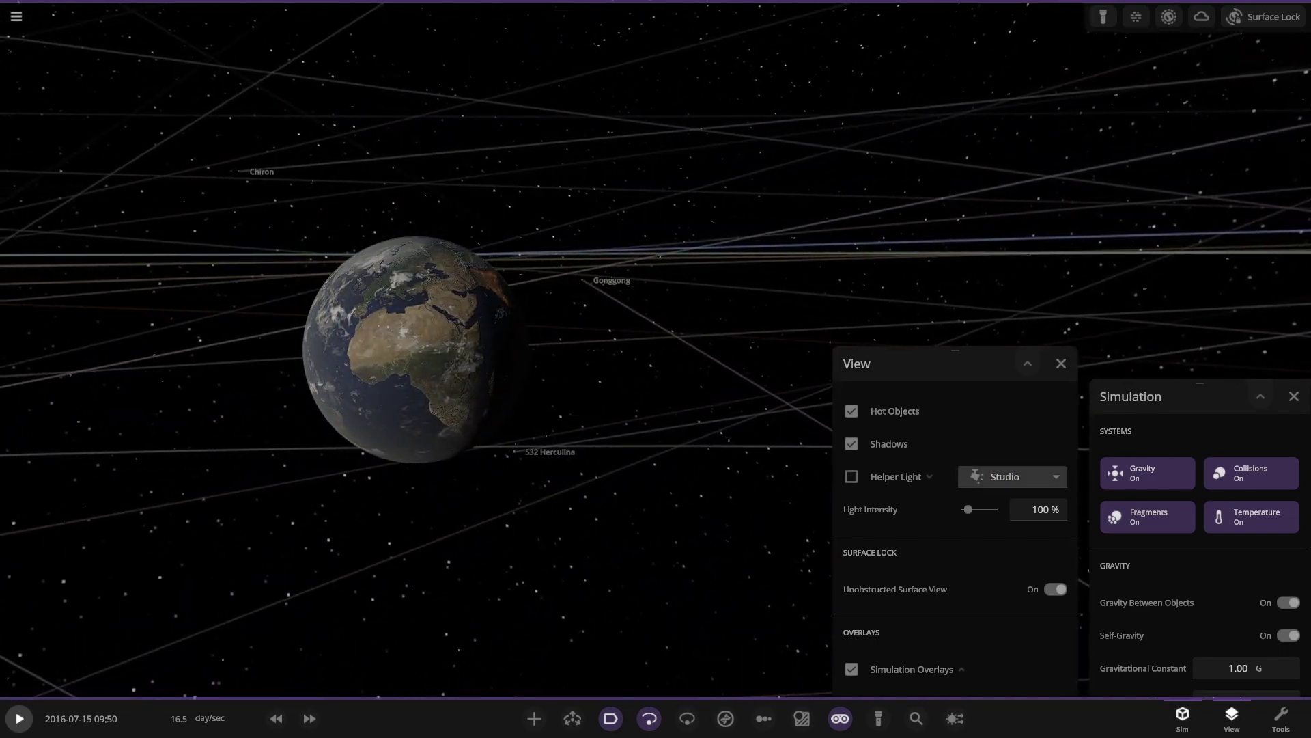
Review the simulation overlay options in the view settings, including labels, trails, orbits and habitable zones.
{"action": "scroll", "coordinate": [415, 348], "scroll_direction": "down", "scroll_amount": 4}
{"action": "scroll", "coordinate": [955, 538], "scroll_direction": "down", "scroll_amount": 3}
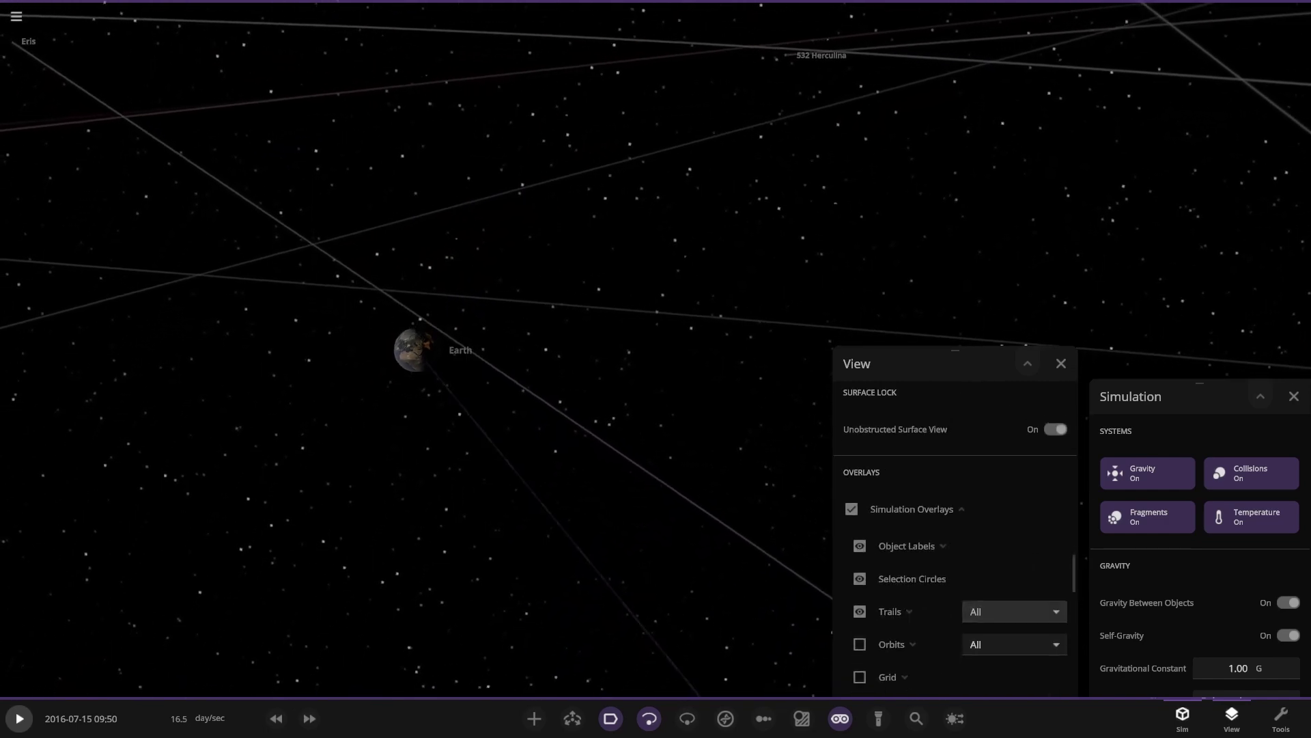
{"action": "scroll", "coordinate": [955, 546], "scroll_direction": "down", "scroll_amount": 5}
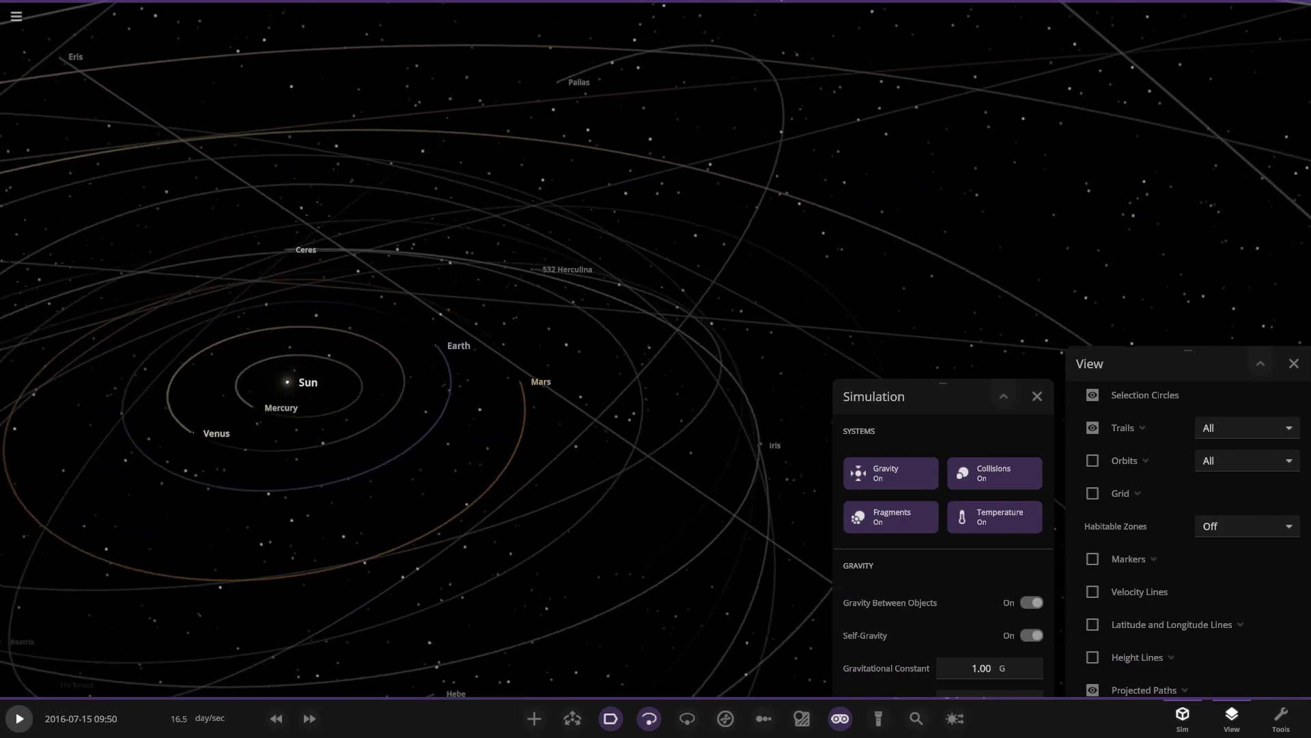
{"action": "scroll", "coordinate": [435, 347], "scroll_direction": "up", "scroll_amount": 10}
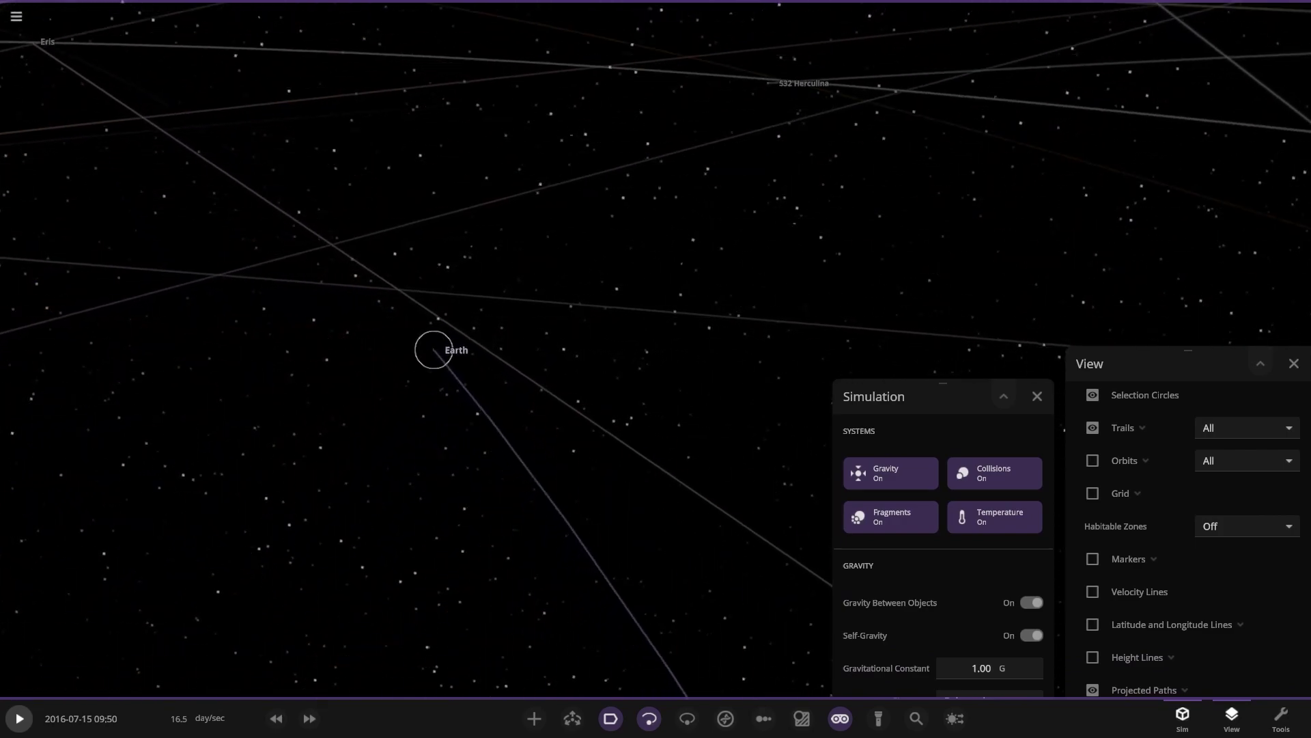
Open Earth's properties, frame the whole planet and close the view settings.
{"action": "left_click", "coordinate": [434, 347]}
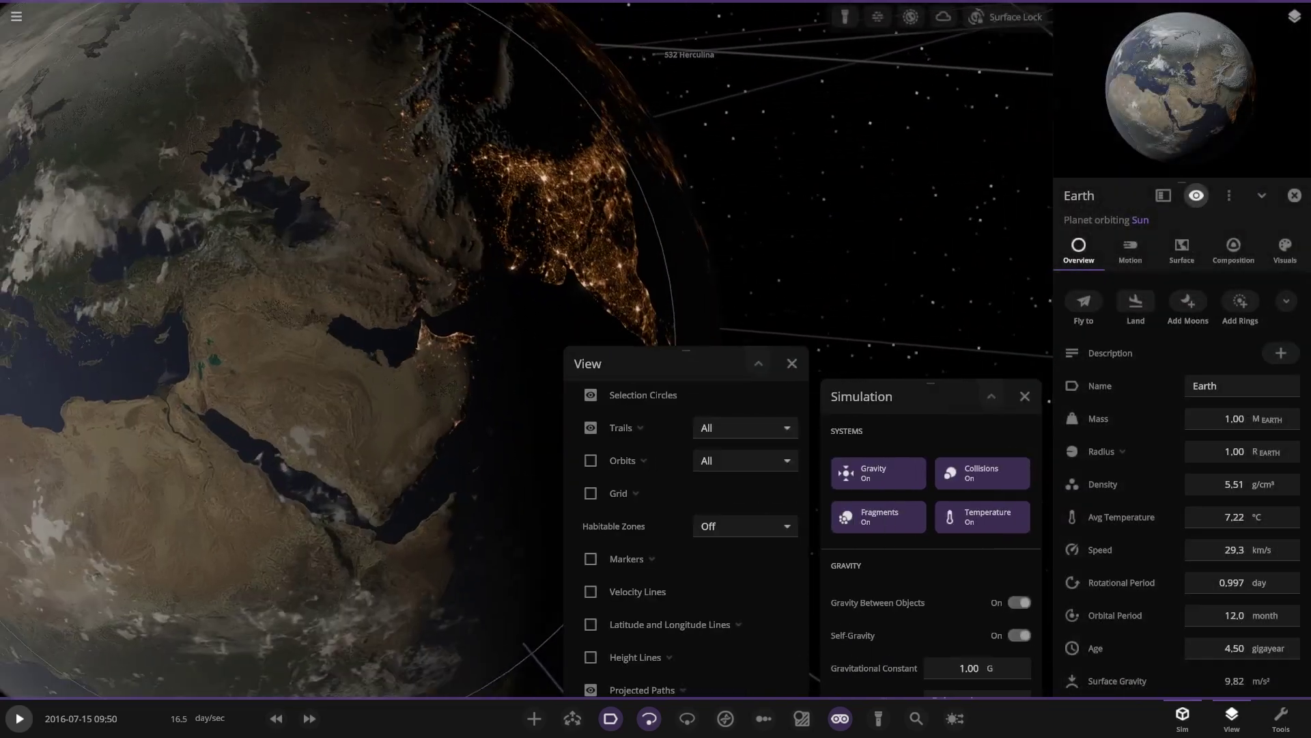
{"action": "scroll", "coordinate": [434, 347], "scroll_direction": "down", "scroll_amount": 4}
{"action": "left_click_drag", "start_coordinate": [434, 347], "coordinate": [546, 314]}
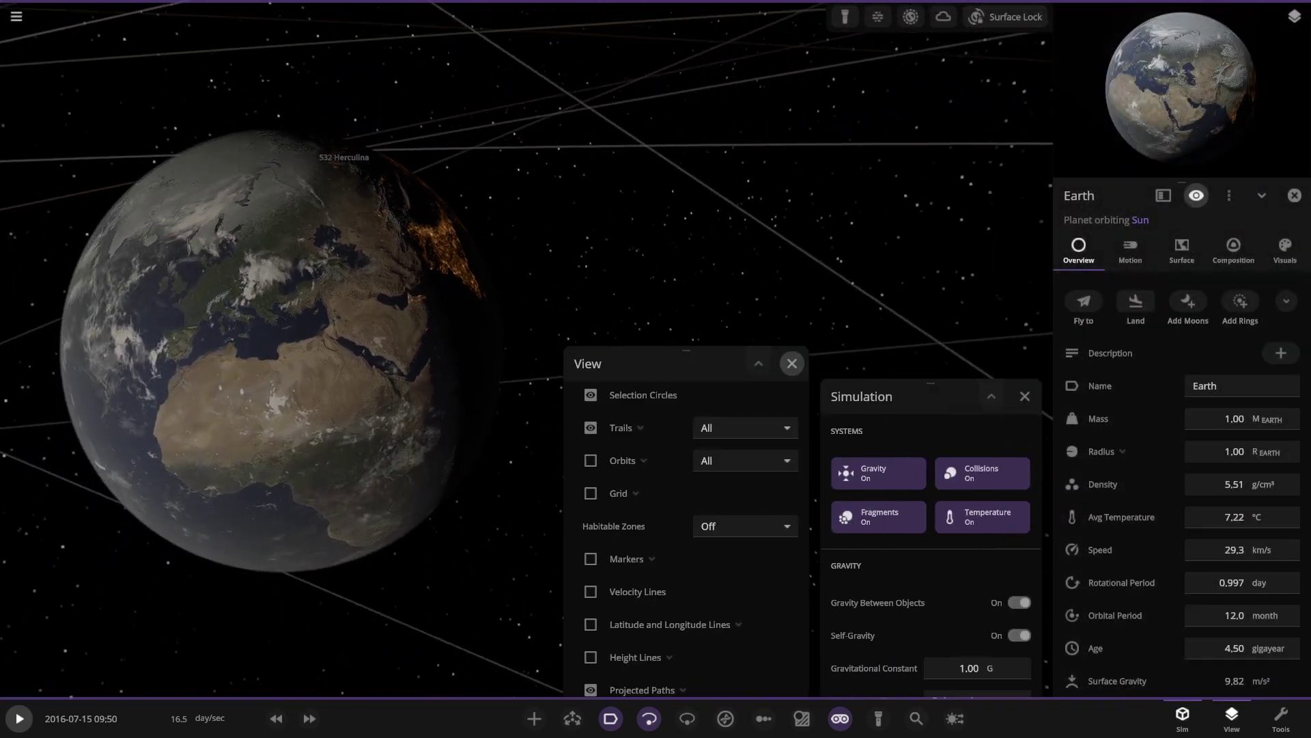
{"action": "left_click", "coordinate": [791, 363]}
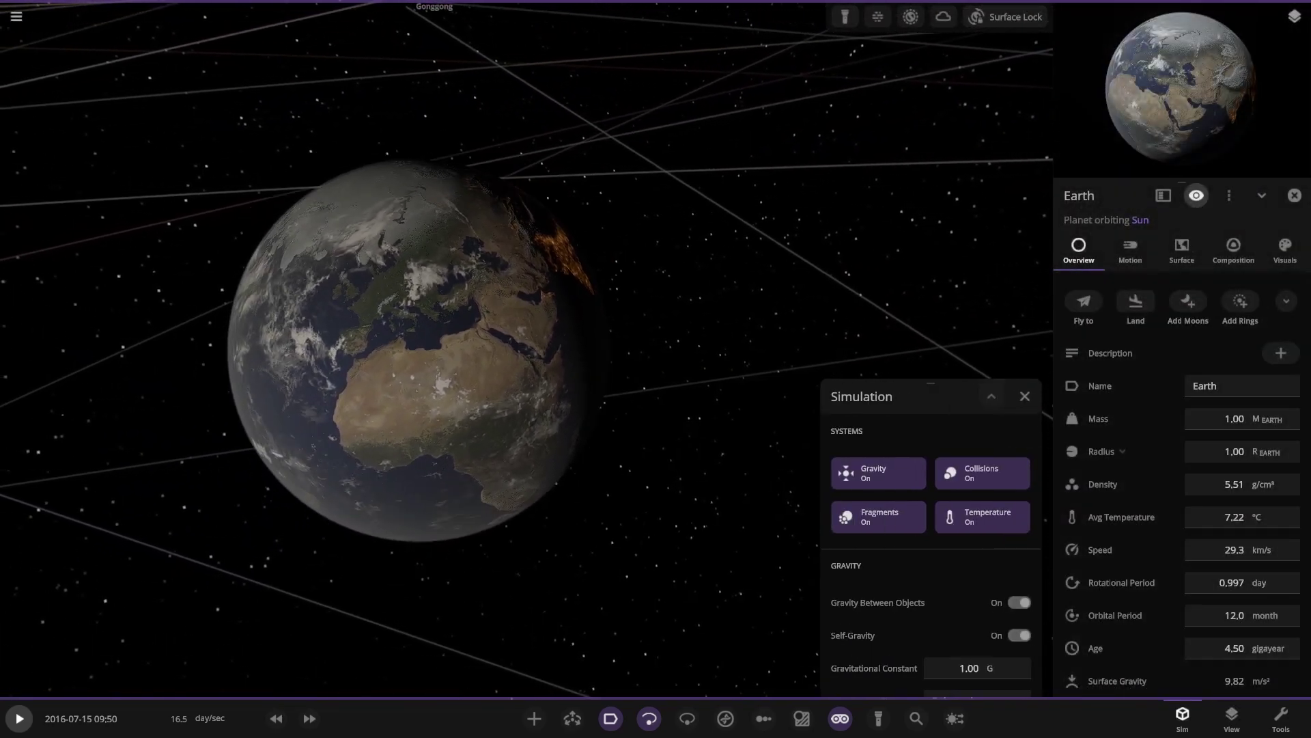
{"action": "scroll", "coordinate": [930, 547], "scroll_direction": "down", "scroll_amount": 5}
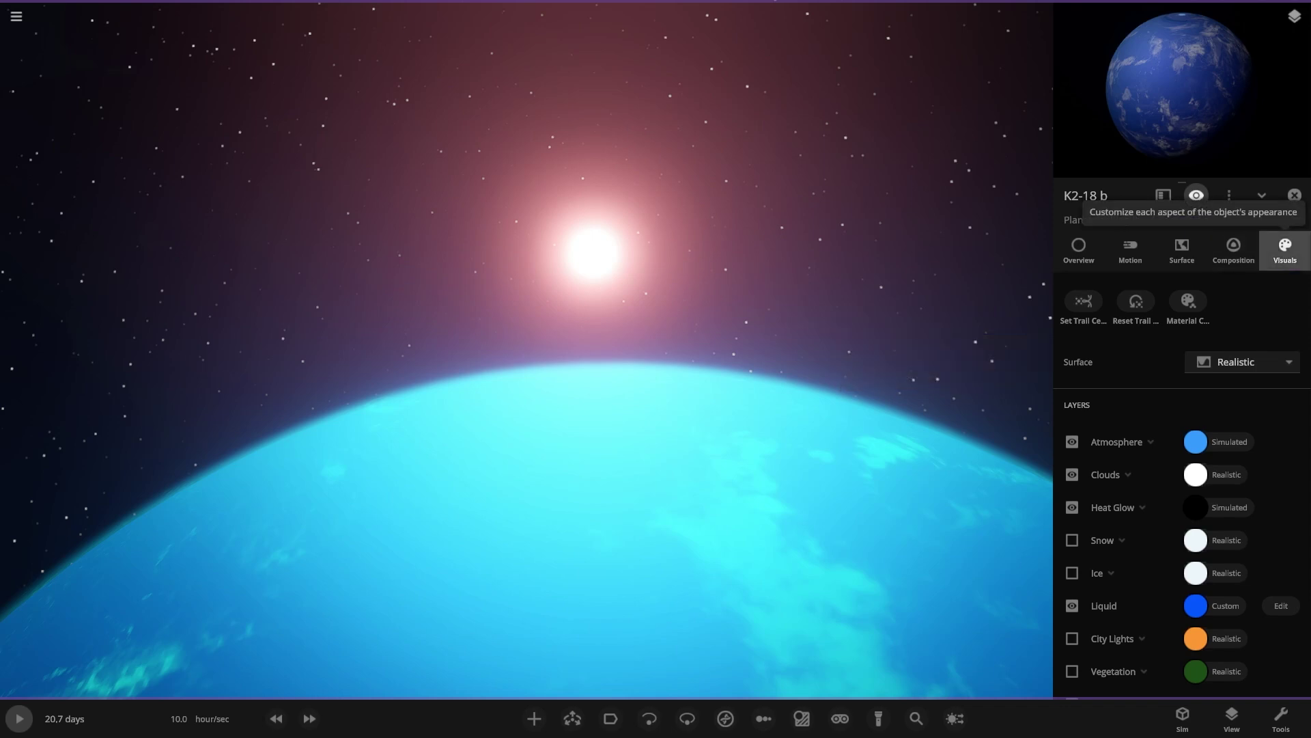
Set K2-18 b's surface visual to Surface Temperature and compare it with the planet's surface temperature map.
{"action": "left_click", "coordinate": [1182, 249]}
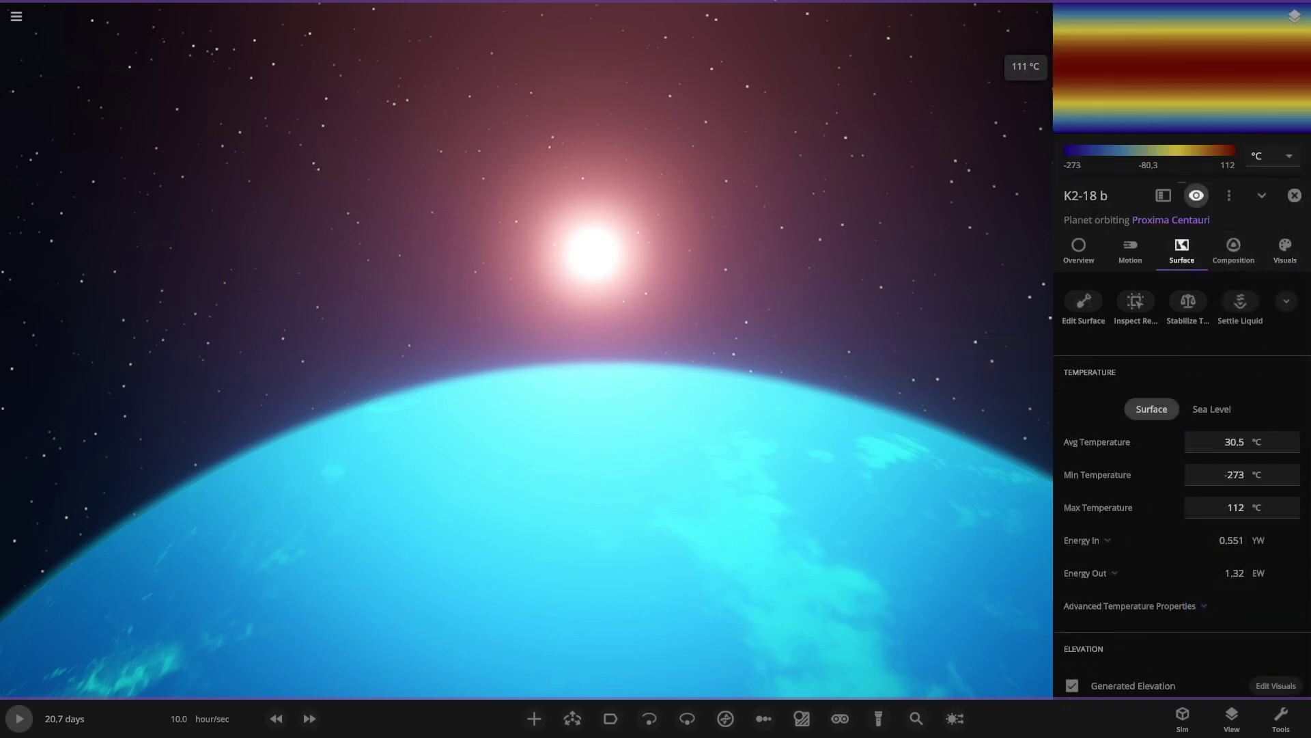
{"action": "left_click", "coordinate": [1286, 249]}
{"action": "left_click", "coordinate": [1241, 362]}
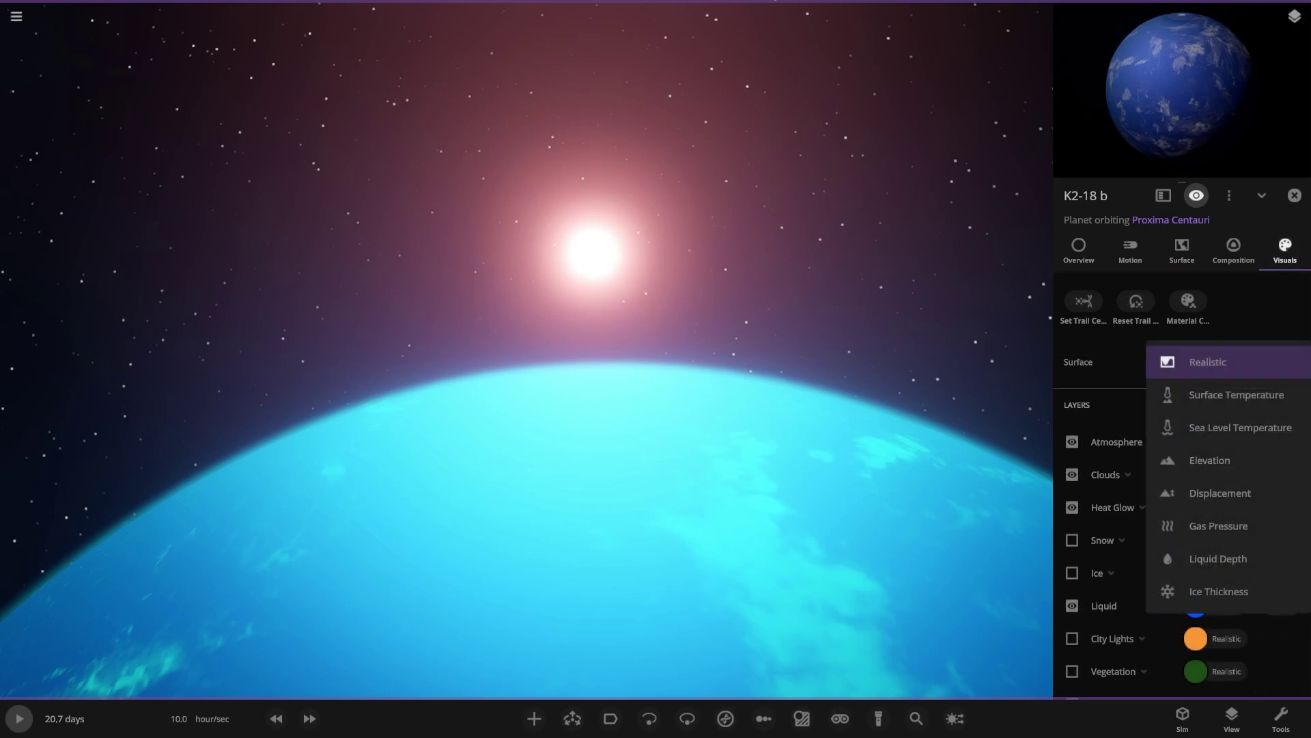
{"action": "left_click", "coordinate": [1229, 389]}
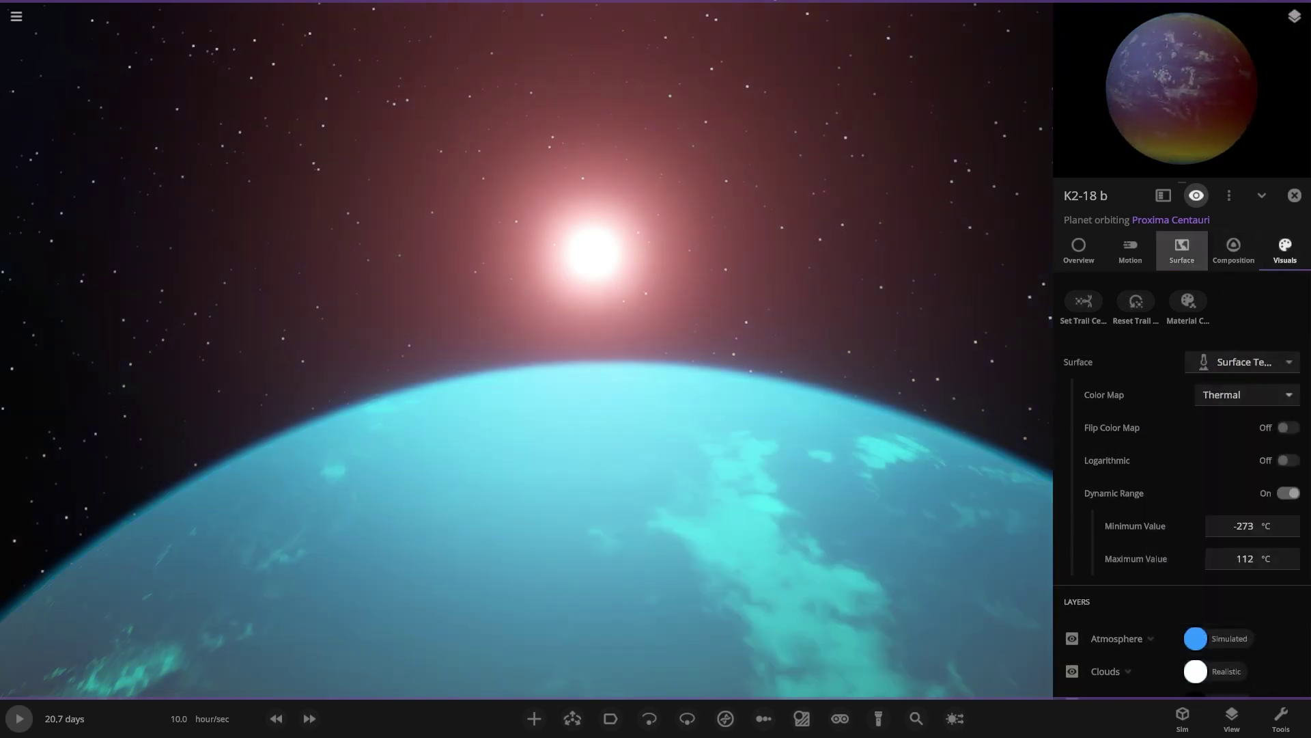
{"action": "left_click", "coordinate": [1181, 249]}
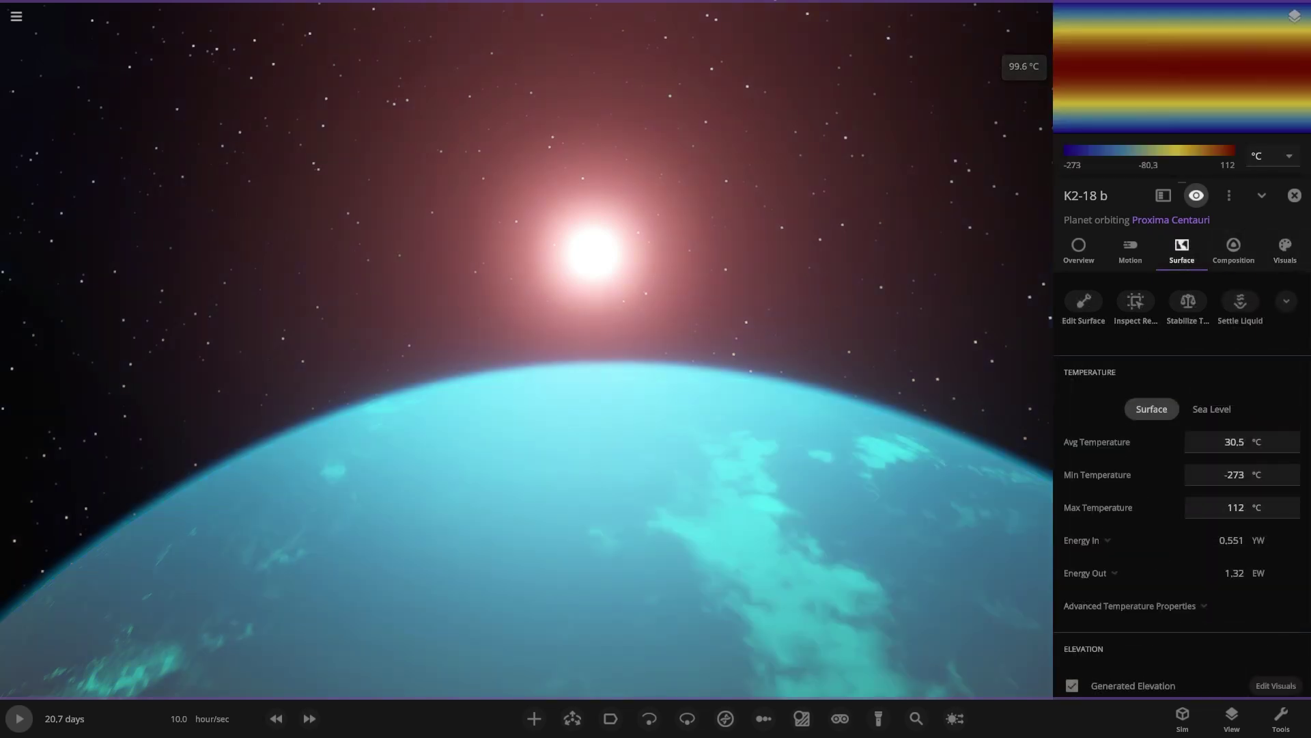
{"action": "left_click", "coordinate": [1285, 249]}
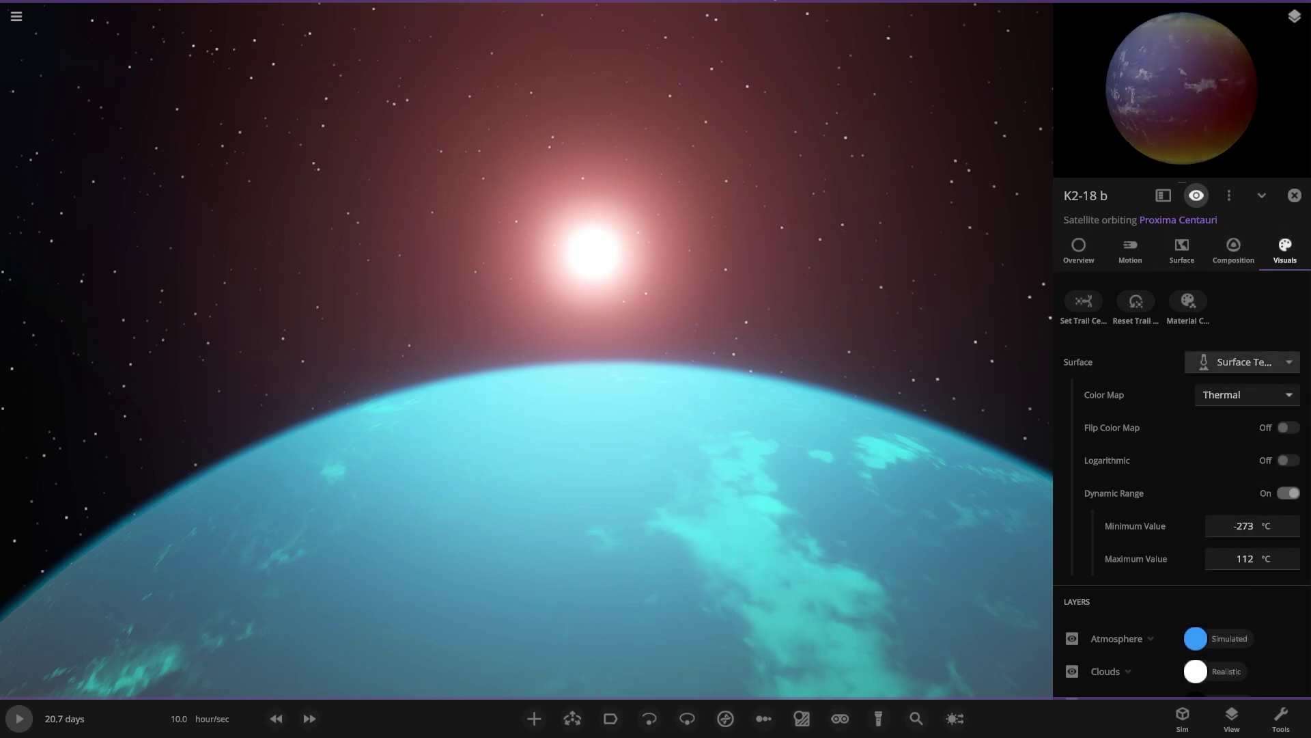
Try the Sea Level Temperature and Elevation surface visuals on K2-18 b with the whole planet in view.
{"action": "left_click", "coordinate": [1242, 362]}
{"action": "left_click", "coordinate": [1222, 393]}
{"action": "left_click", "coordinate": [1242, 362]}
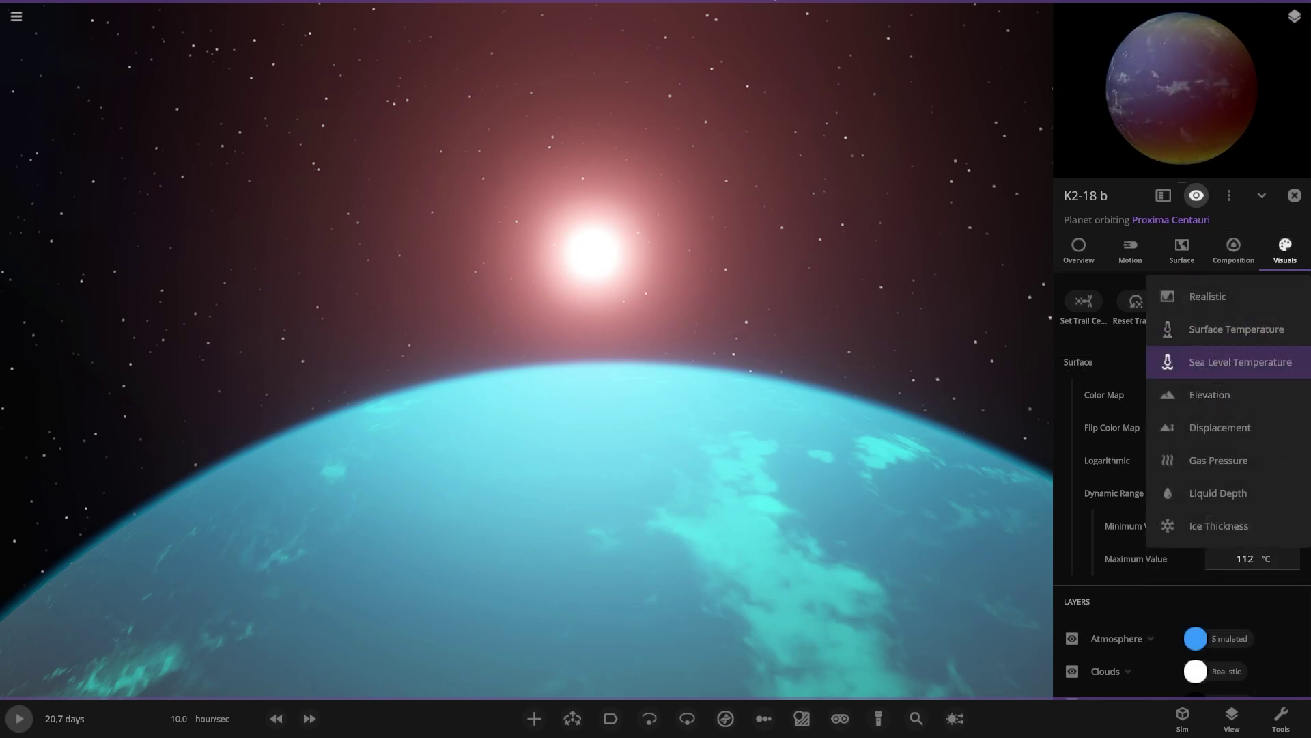
{"action": "left_click", "coordinate": [1219, 395]}
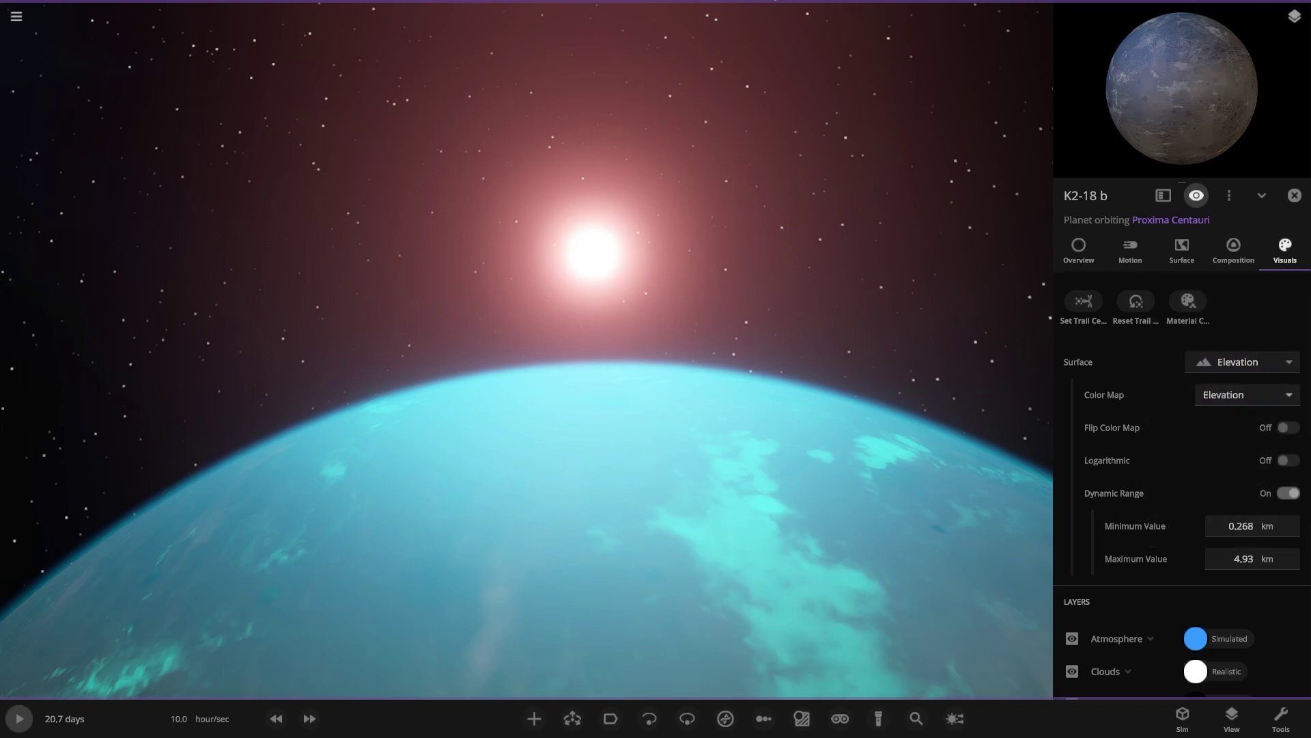
{"action": "scroll", "coordinate": [527, 526], "scroll_direction": "down", "scroll_amount": 5}
{"action": "right_click_drag", "start_coordinate": [550, 590], "coordinate": [545, 470]}
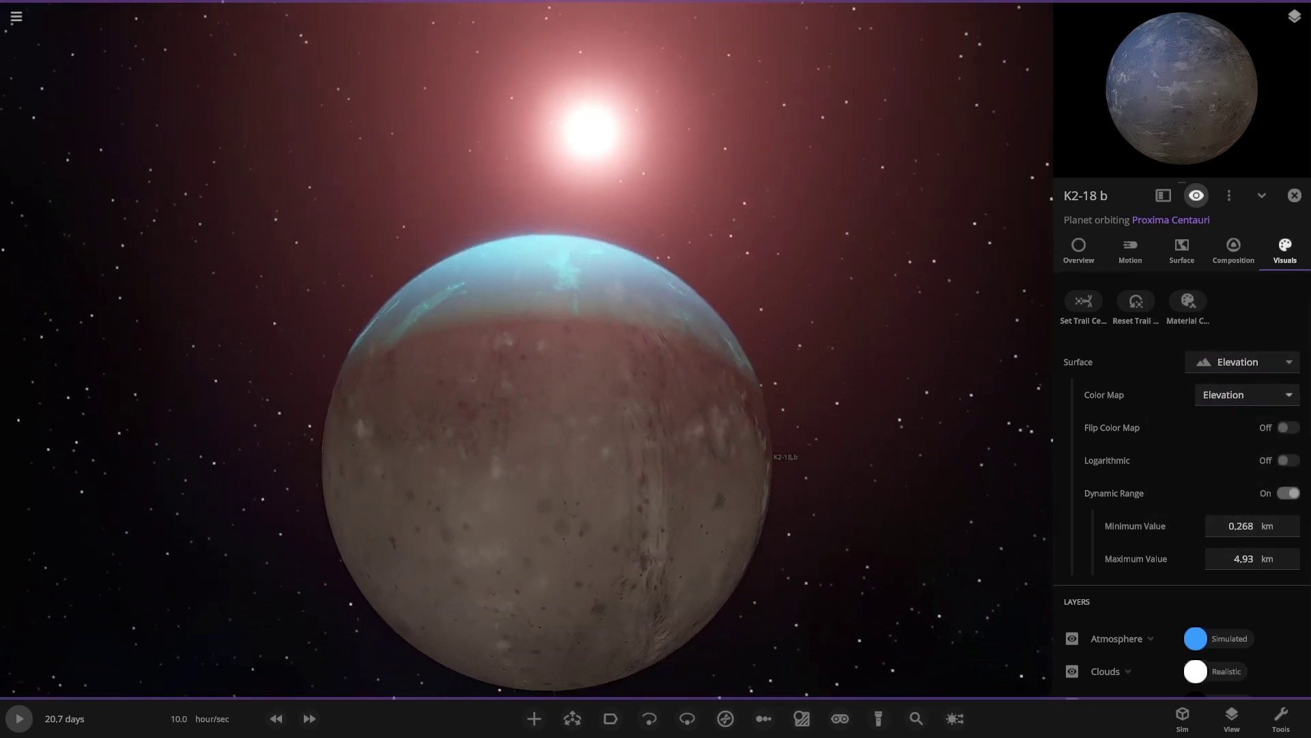
Preview K2-18 b's surface as Displacement, Gas Pressure, Liquid Depth and Ice Thickness in turn.
{"action": "left_click", "coordinate": [1241, 362]}
{"action": "left_click", "coordinate": [1219, 395]}
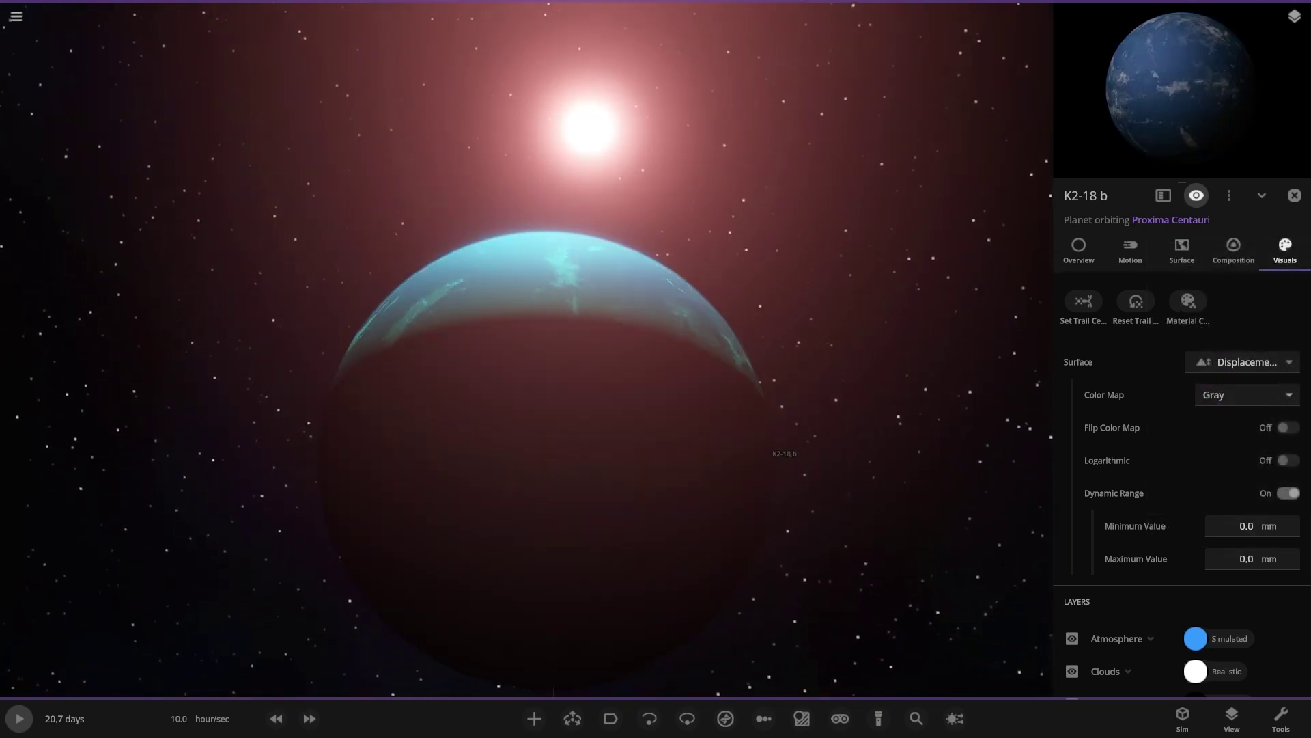
{"action": "left_click", "coordinate": [1242, 362]}
{"action": "left_click", "coordinate": [1219, 394]}
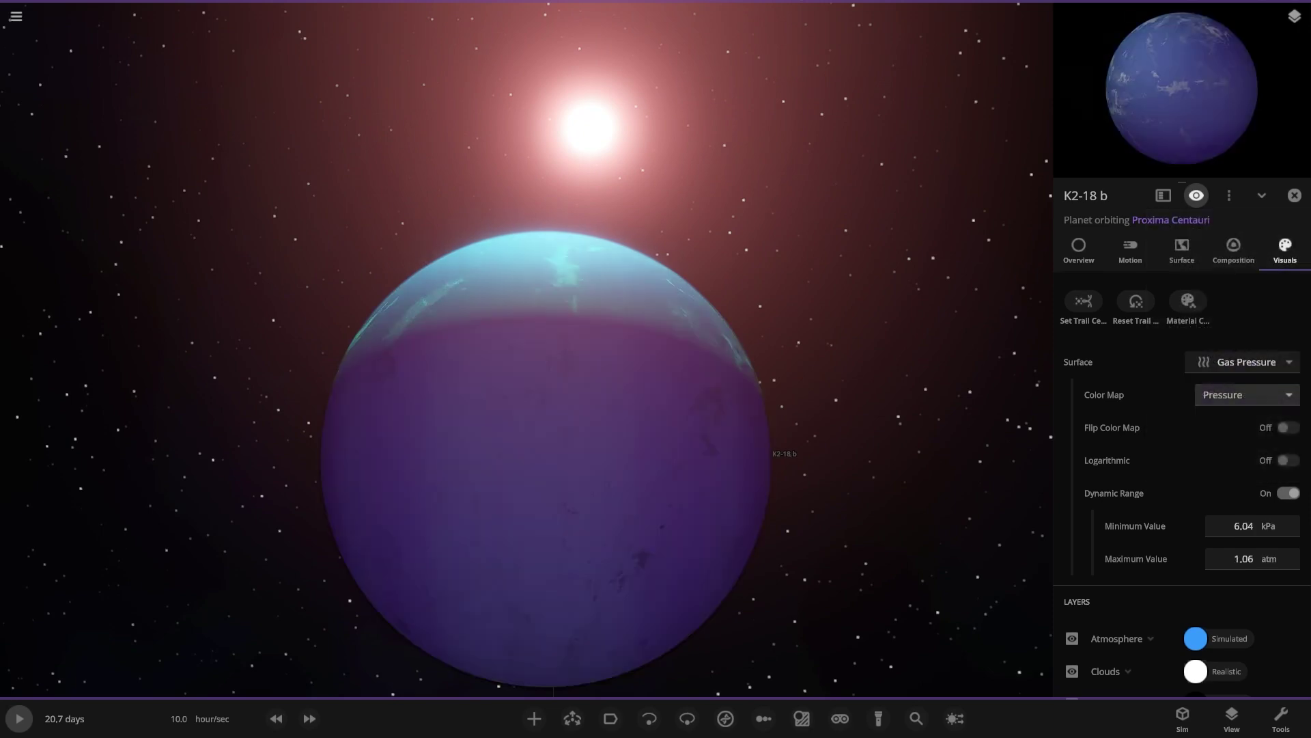
{"action": "left_click", "coordinate": [1241, 362]}
{"action": "left_click", "coordinate": [1218, 395]}
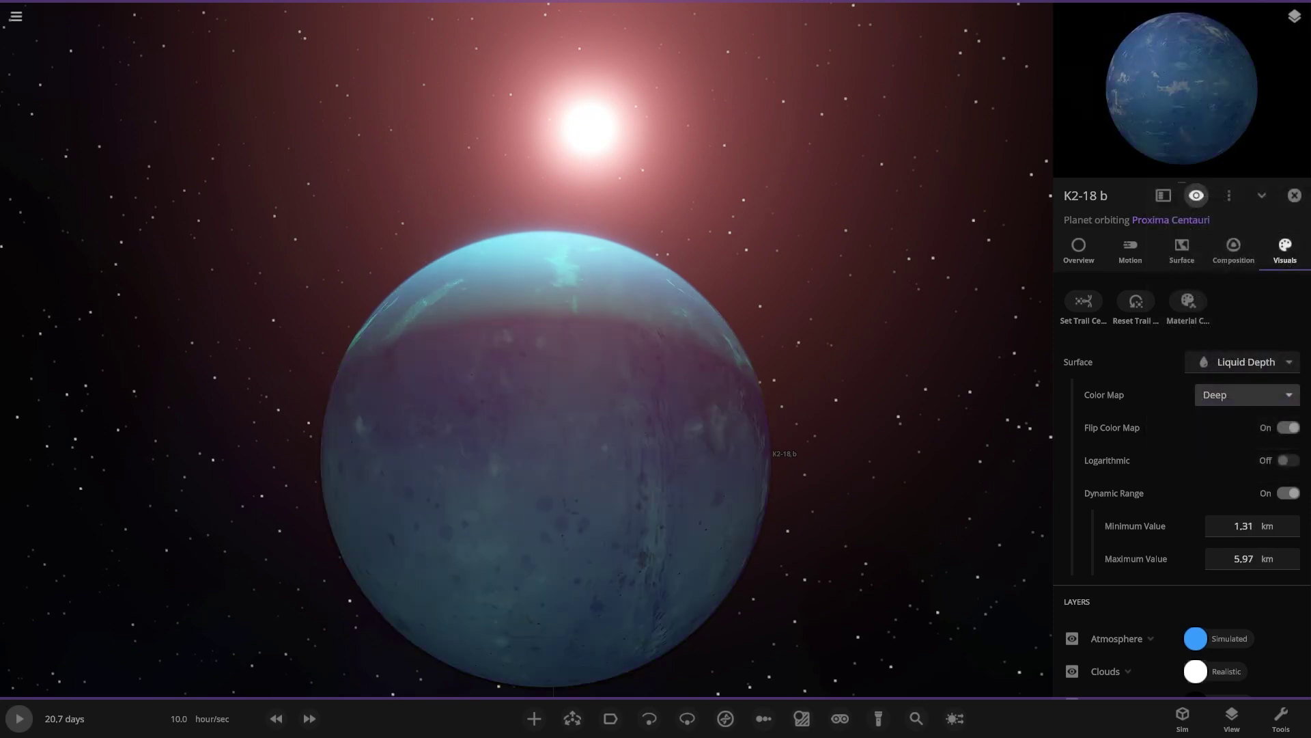
{"action": "left_click", "coordinate": [1241, 362]}
{"action": "left_click", "coordinate": [1219, 386]}
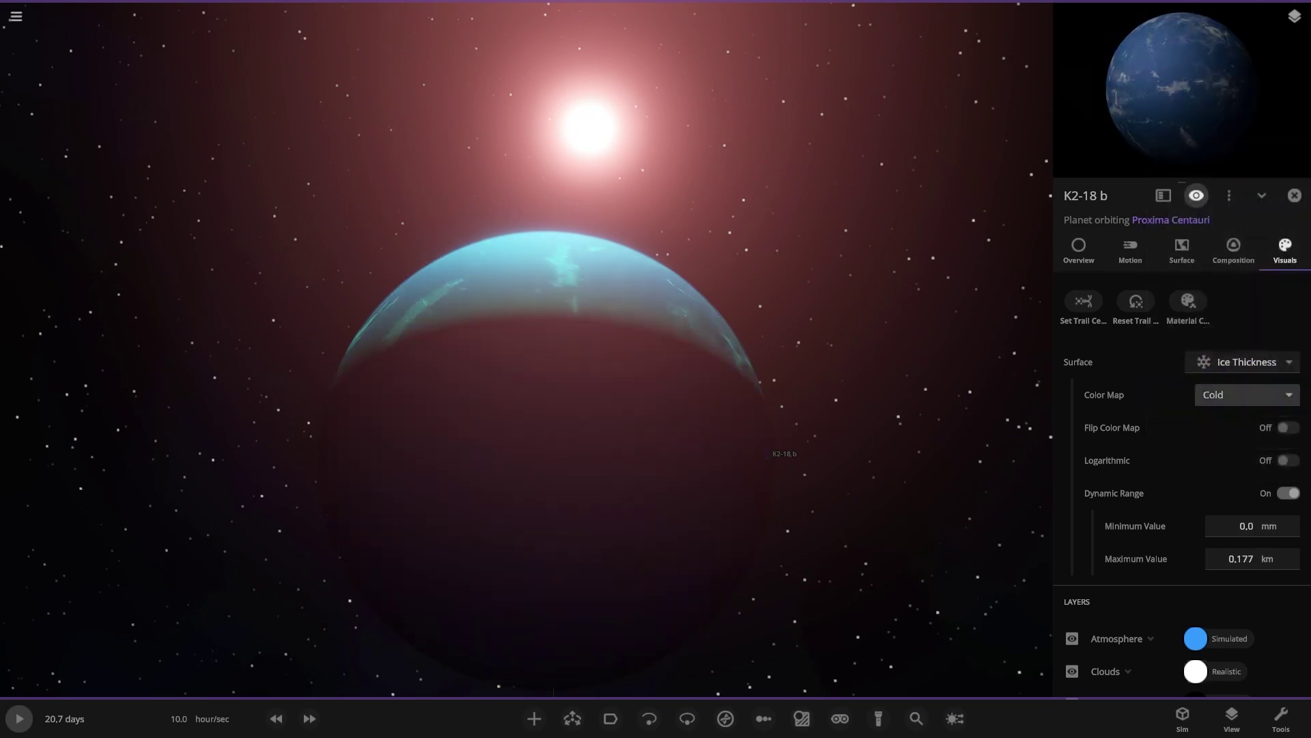
Switch K2-18 b's surface visual to Surface Temperature and apply the Cold color map.
{"action": "left_click", "coordinate": [1242, 362]}
{"action": "left_click", "coordinate": [1236, 165]}
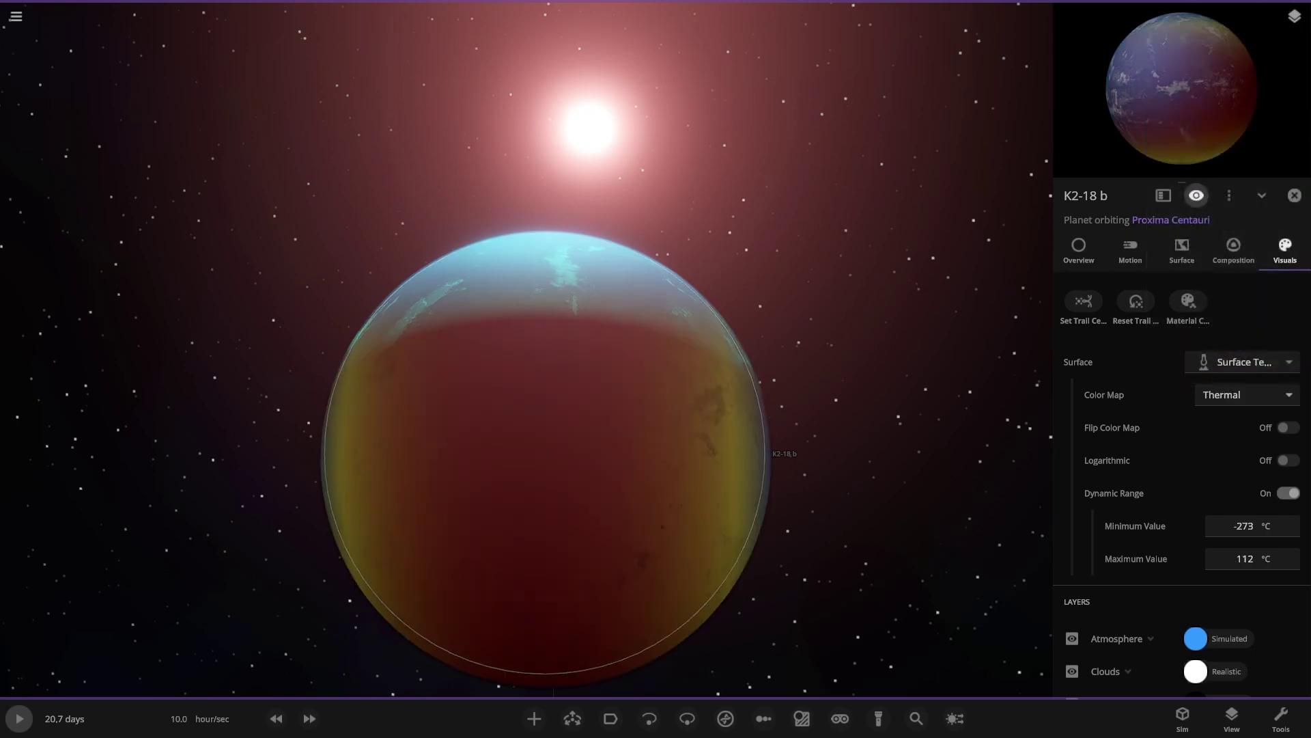
{"action": "left_click", "coordinate": [1236, 395]}
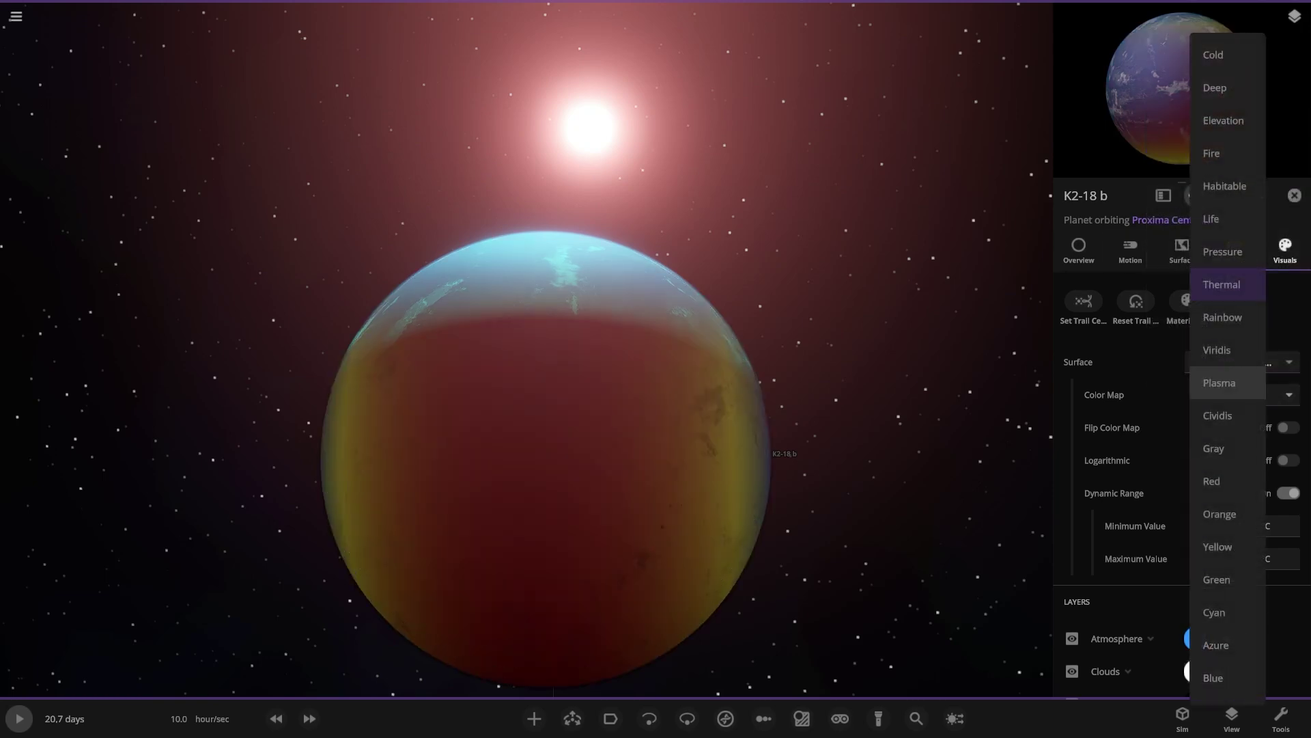
{"action": "left_click", "coordinate": [1215, 55]}
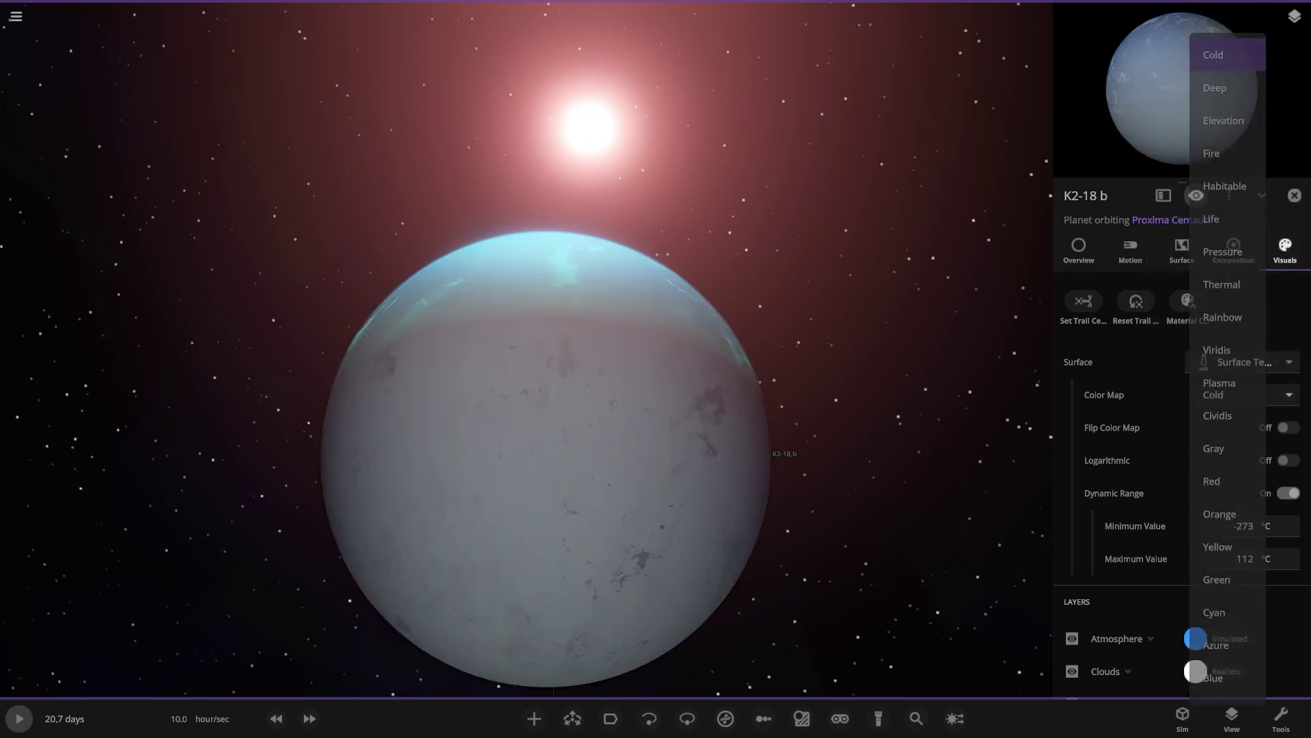
Try the Deep, Elevation and Fire color maps on K2-18 b's surface temperature visual.
{"action": "left_click", "coordinate": [1236, 395]}
{"action": "left_click", "coordinate": [1227, 87]}
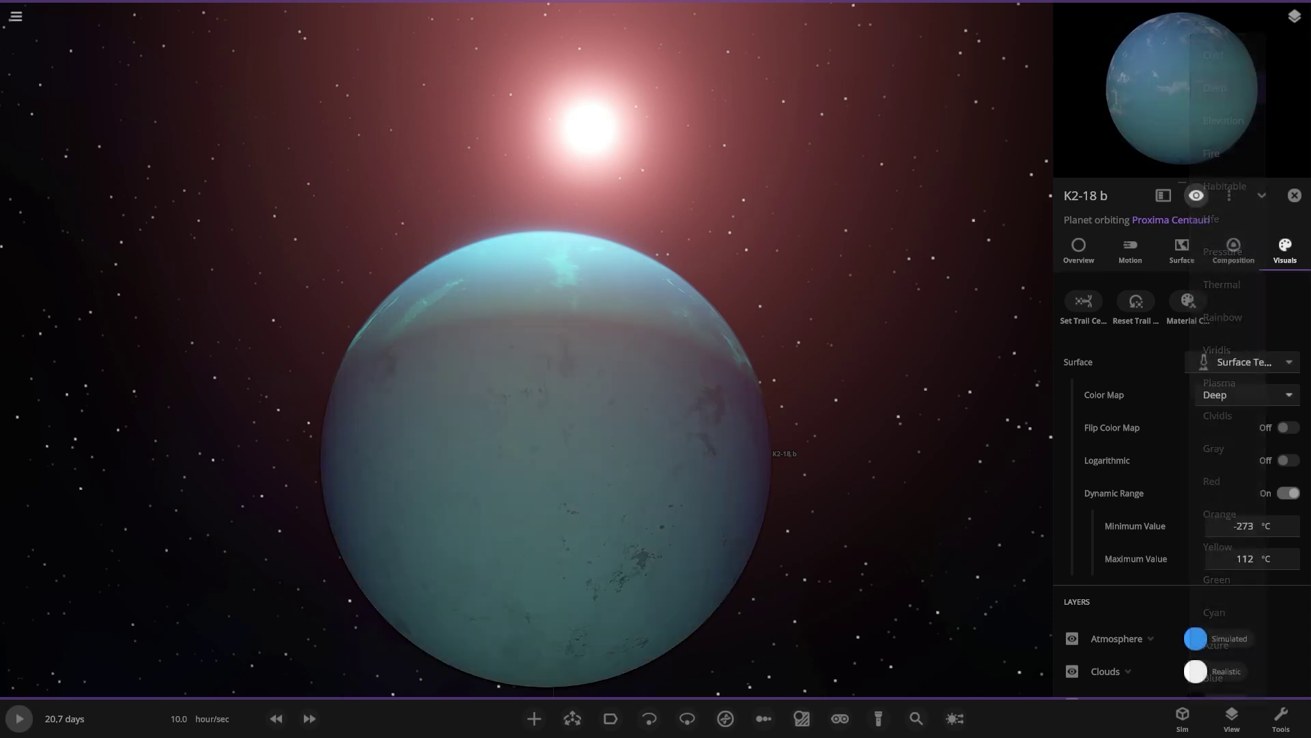
{"action": "left_click", "coordinate": [1236, 395]}
{"action": "left_click", "coordinate": [1223, 120]}
{"action": "left_click", "coordinate": [1236, 395]}
{"action": "left_click", "coordinate": [1212, 153]}
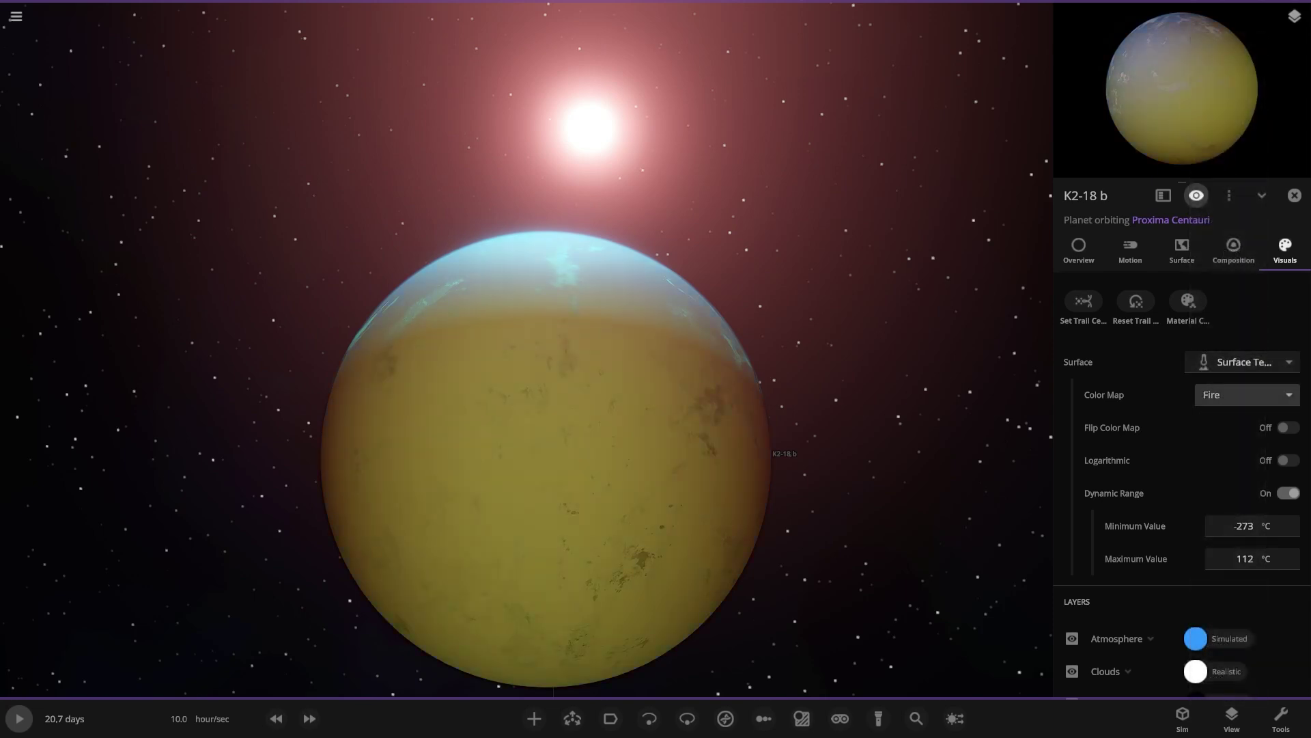
Try the Habitable, Life and Pressure color maps on K2-18 b's surface temperature visual.
{"action": "left_click", "coordinate": [1236, 395]}
{"action": "left_click", "coordinate": [1224, 186]}
{"action": "left_click", "coordinate": [1236, 395]}
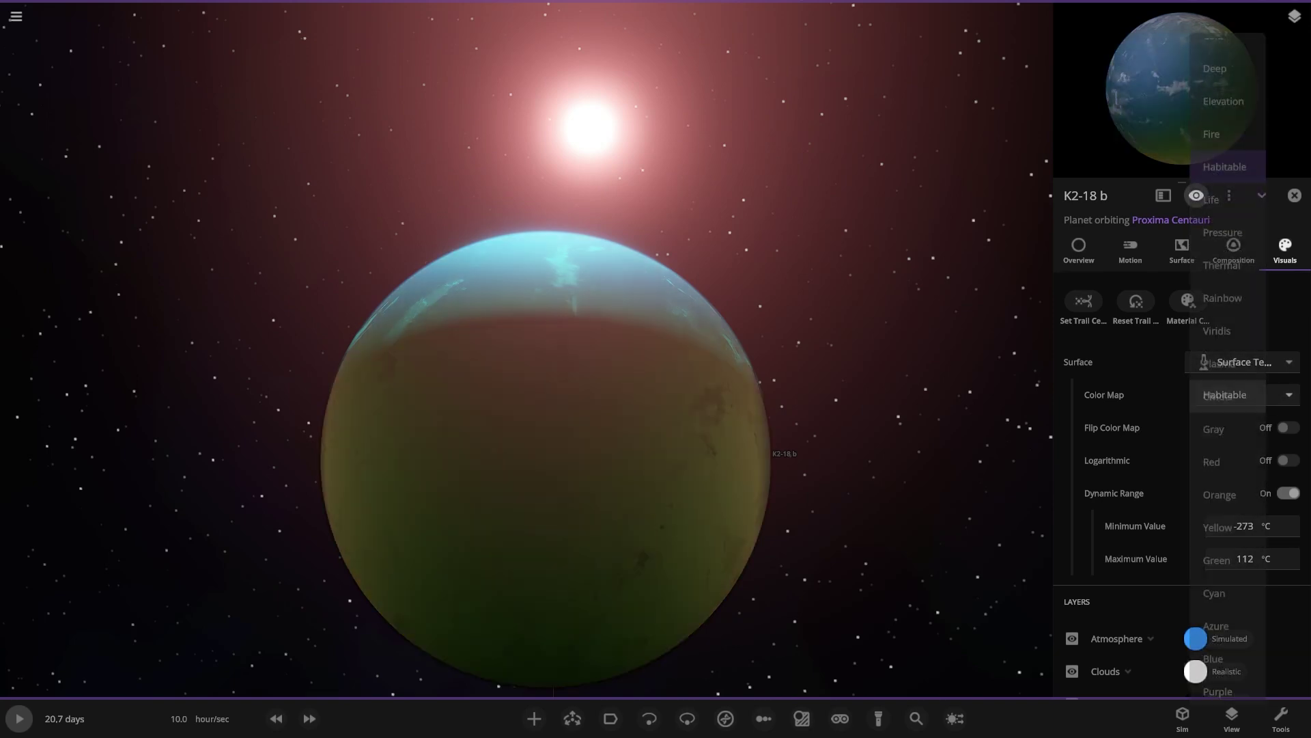
{"action": "left_click", "coordinate": [1211, 218]}
{"action": "left_click", "coordinate": [1236, 394]}
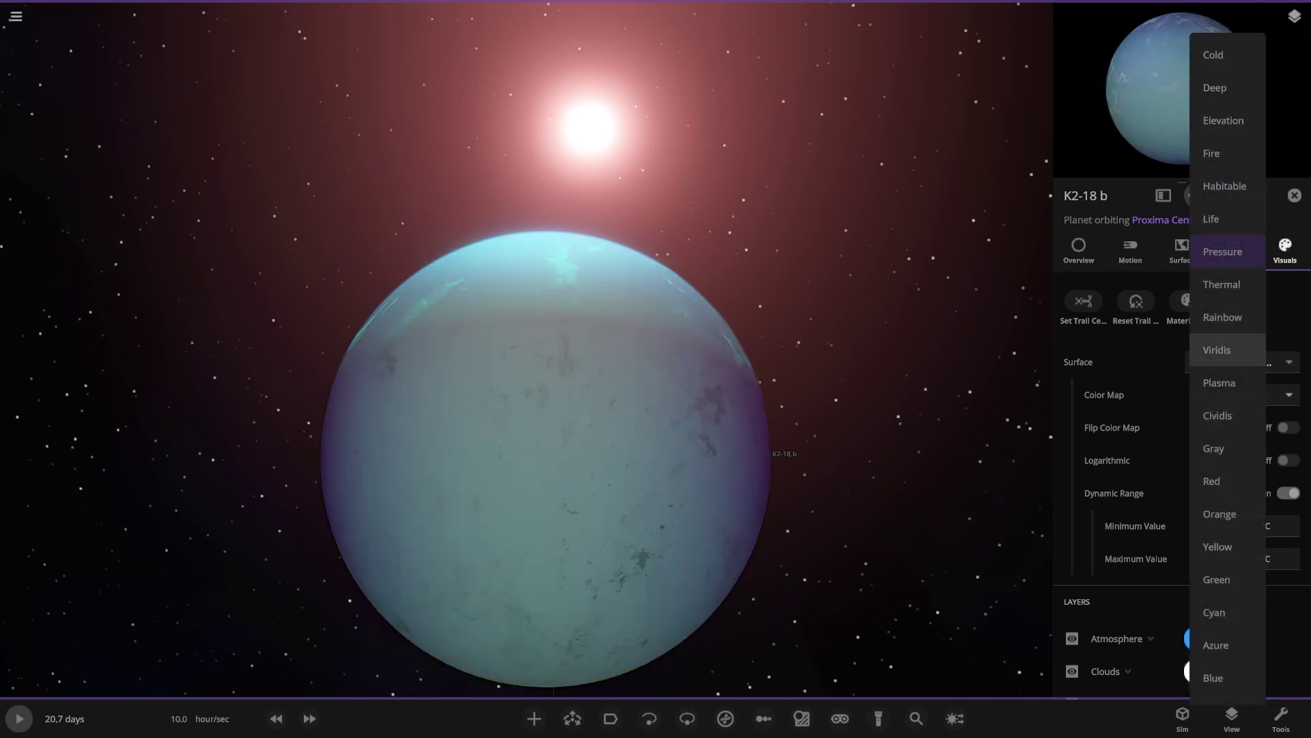
Try the Thermal, Rainbow, Viridis and Purple color maps on K2-18 b, finishing with Magenta.
{"action": "left_click", "coordinate": [1221, 284]}
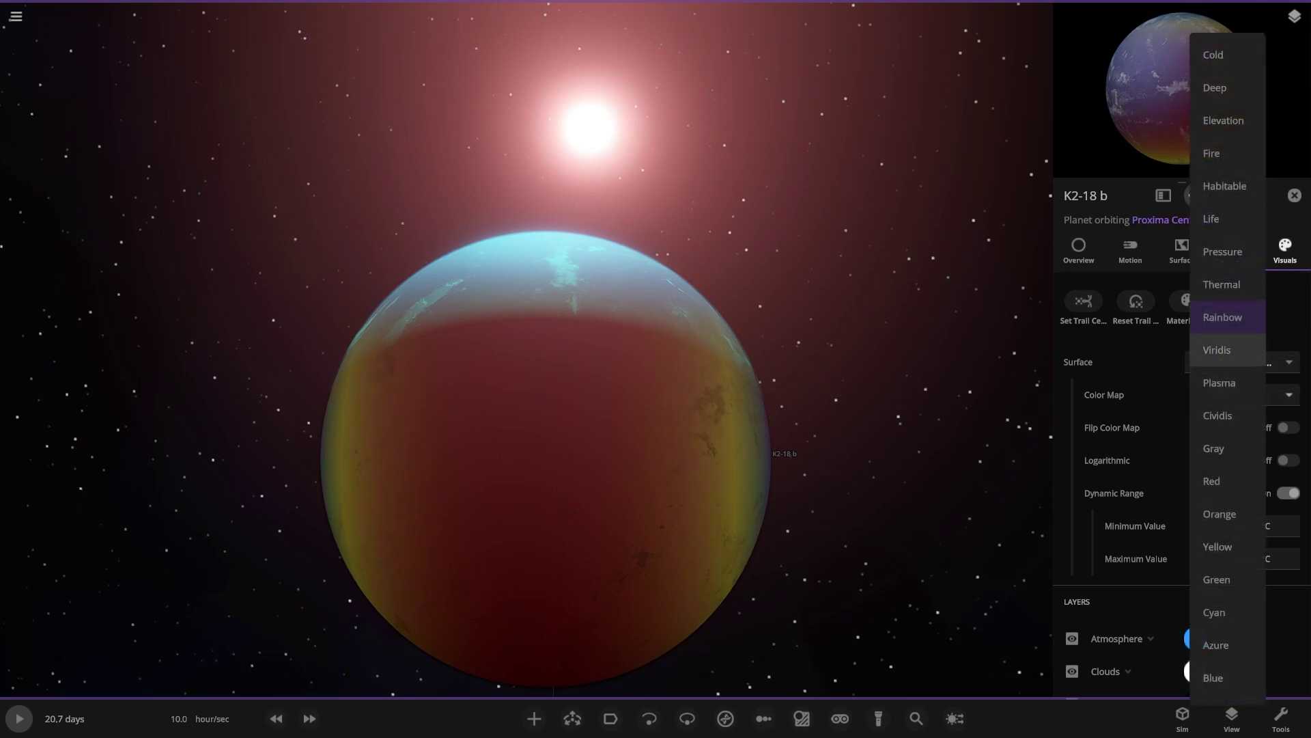
{"action": "left_click", "coordinate": [1216, 349]}
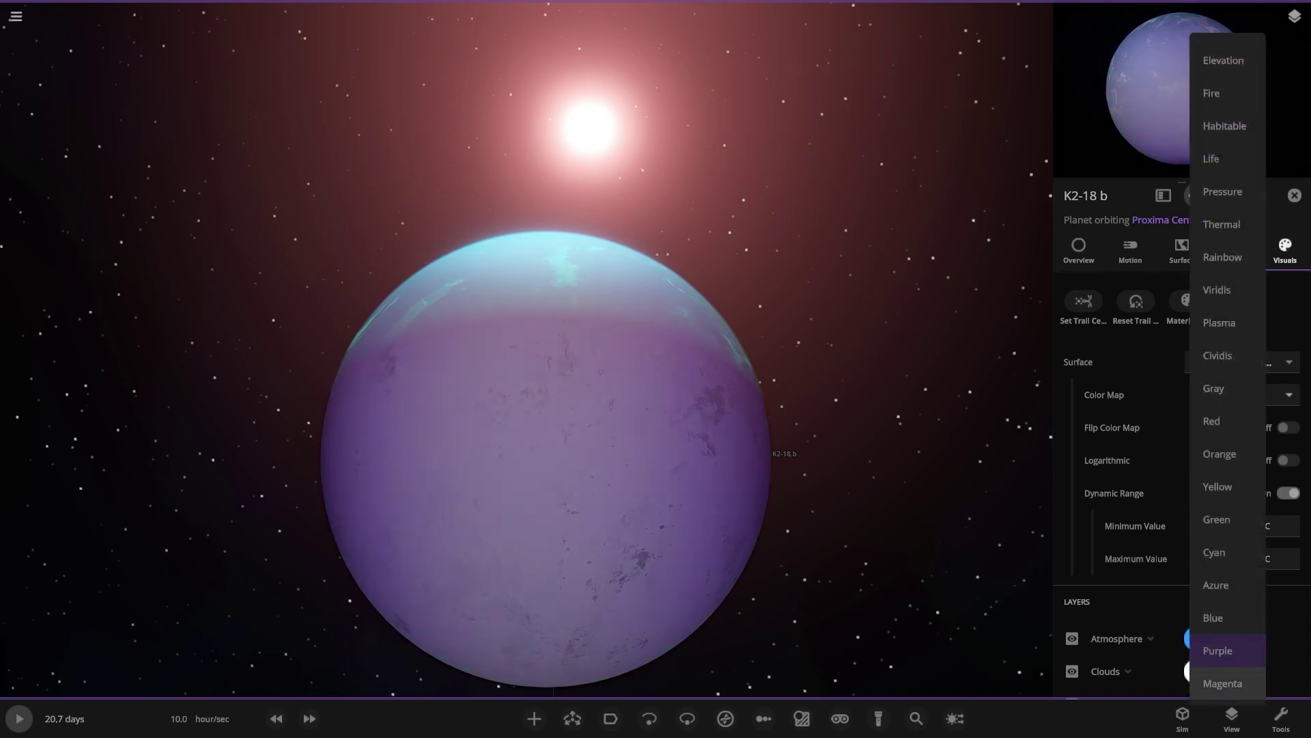
{"action": "left_click", "coordinate": [1228, 683]}
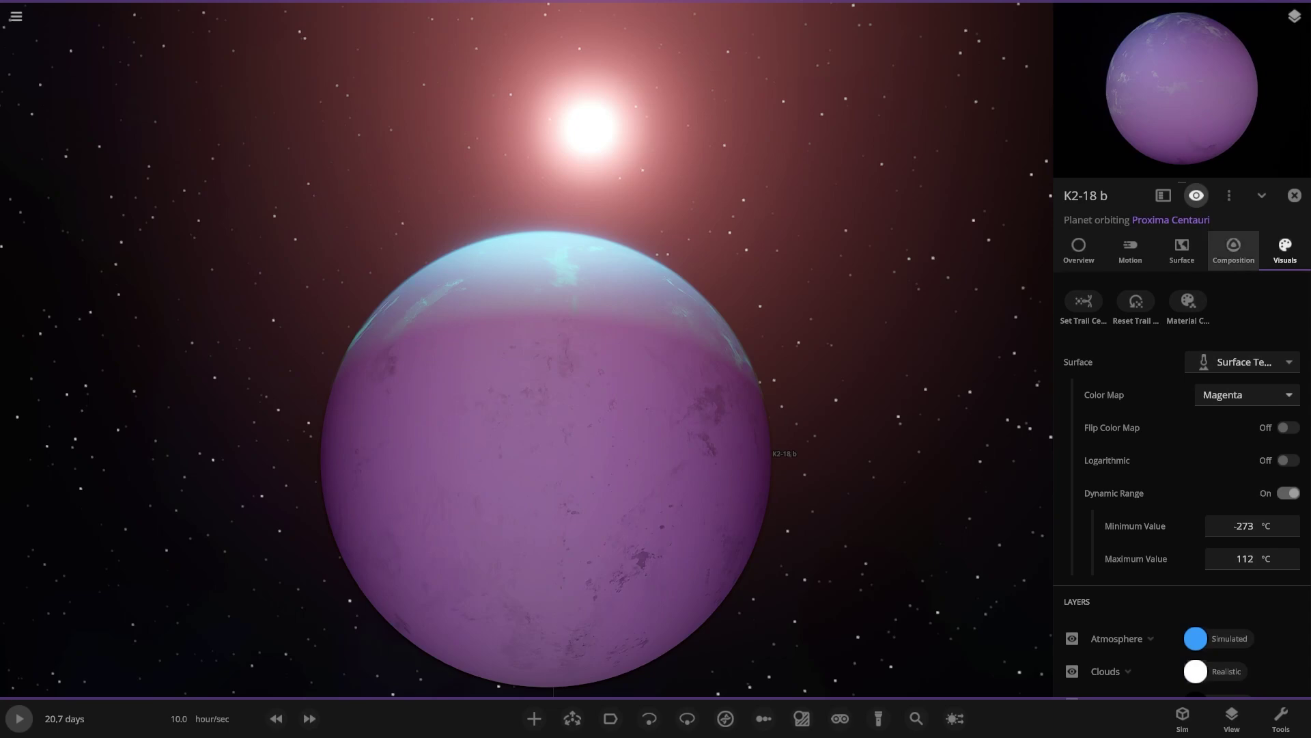
Close K2-18 b's properties, inspect the planet up close and from afar, and reselect it.
{"action": "left_click", "coordinate": [1294, 196]}
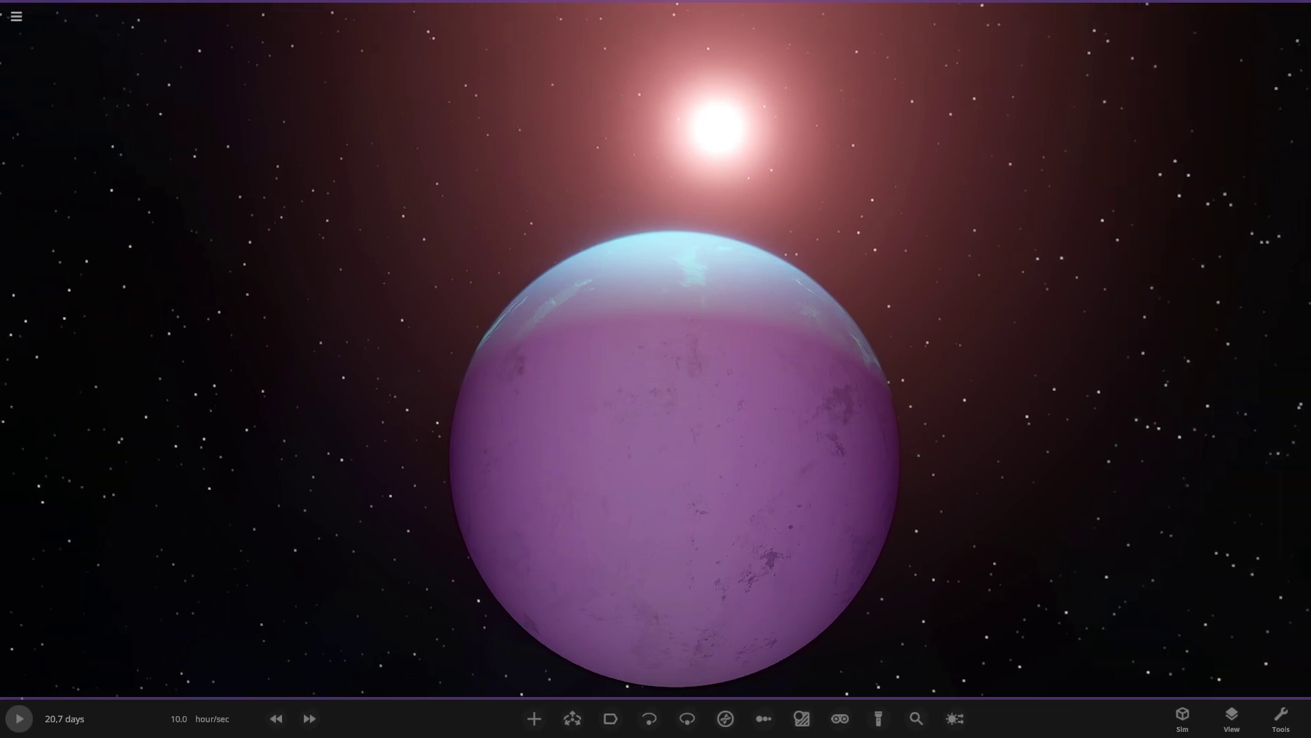
{"action": "scroll", "coordinate": [673, 453], "scroll_direction": "up", "scroll_amount": 6}
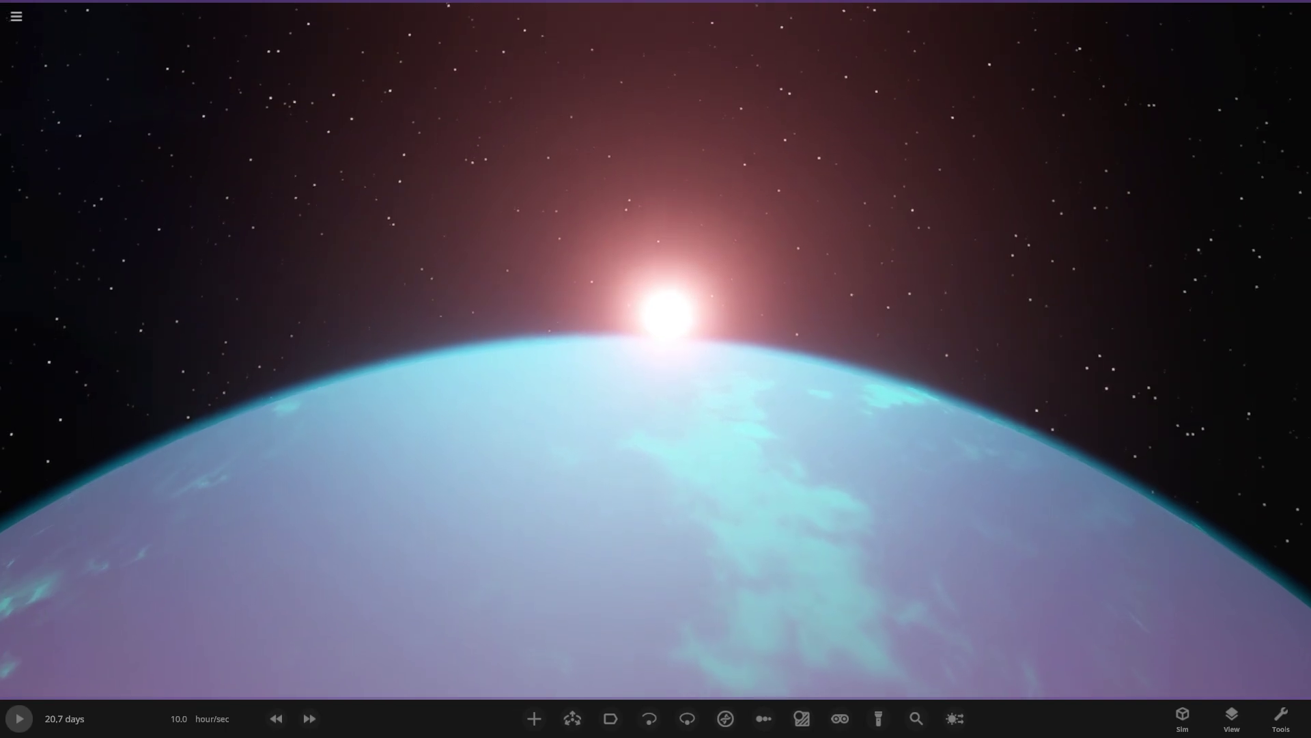
{"action": "right_click_drag", "start_coordinate": [673, 454], "coordinate": [813, 91]}
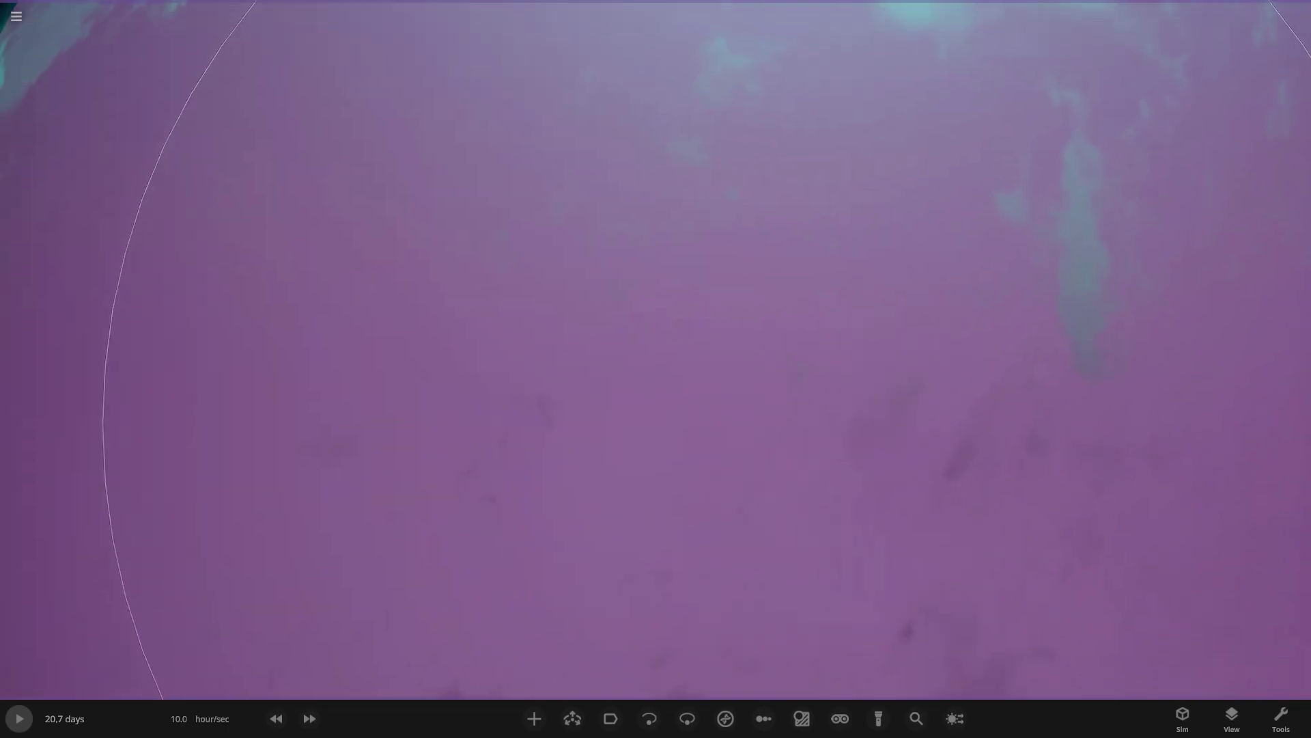
{"action": "scroll", "coordinate": [813, 92], "scroll_direction": "down", "scroll_amount": 5}
{"action": "left_click", "coordinate": [805, 410]}
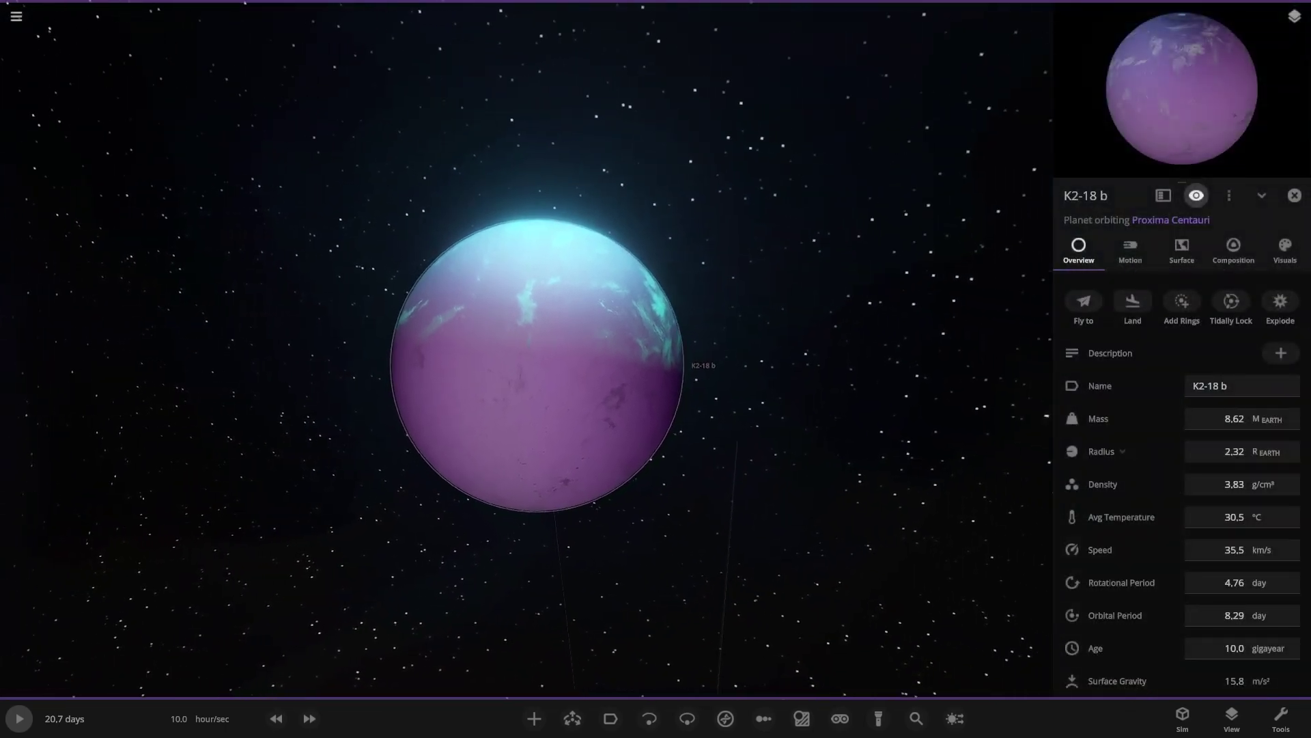
Open the saved A Solar System Update 35 simulation and show Jupiter's visual settings.
{"action": "left_click", "coordinate": [16, 17]}
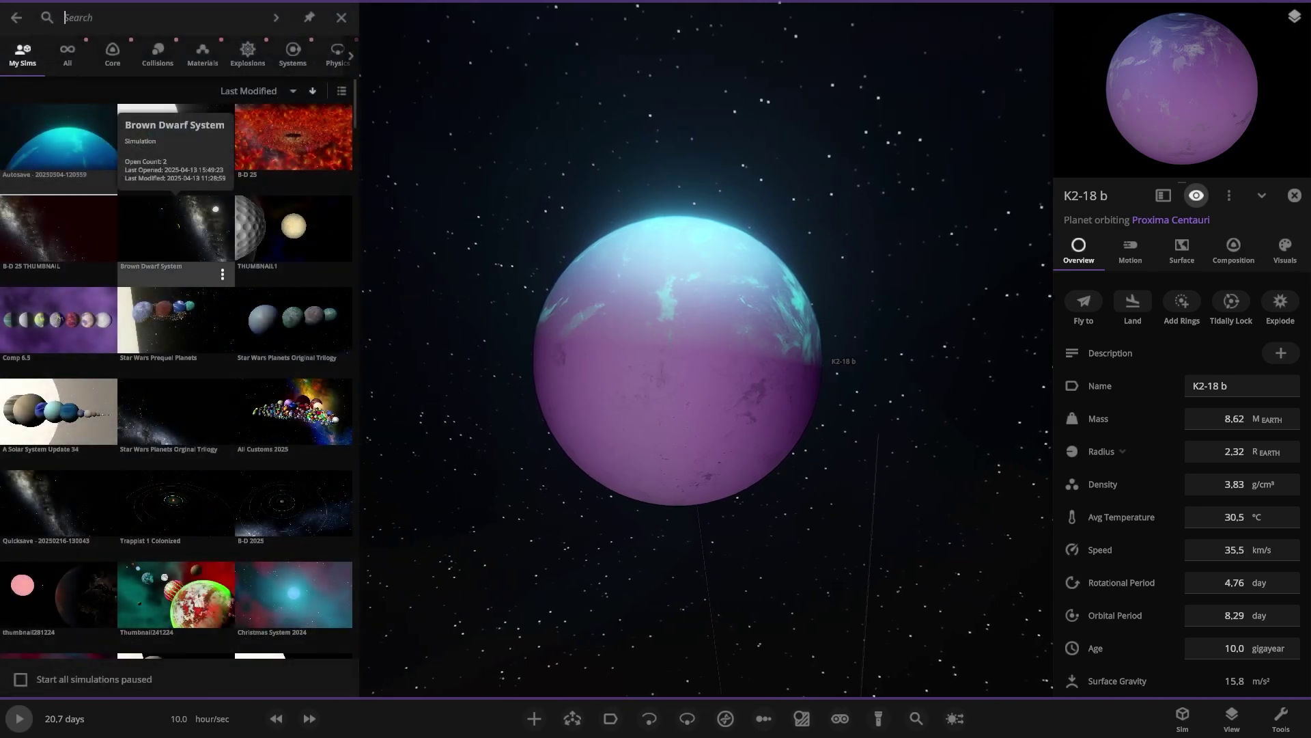
{"action": "left_click", "coordinate": [176, 147]}
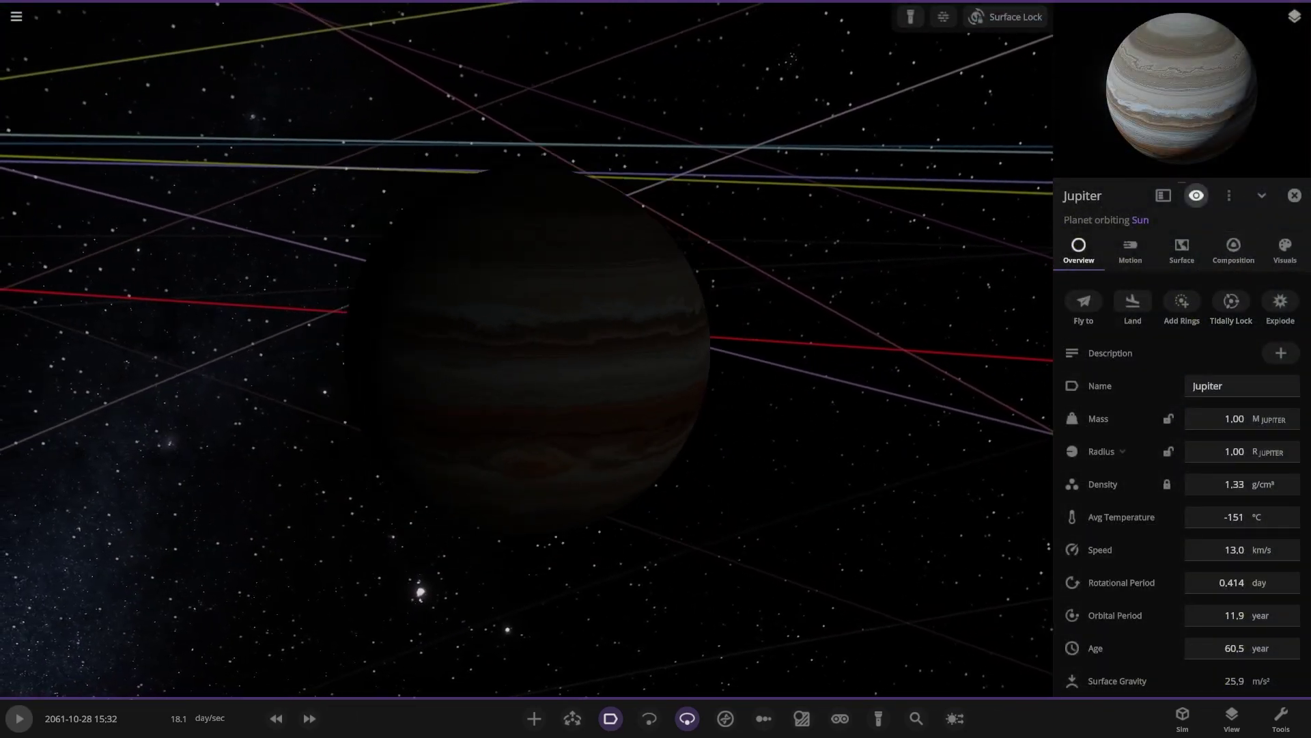
{"action": "left_click", "coordinate": [1285, 250]}
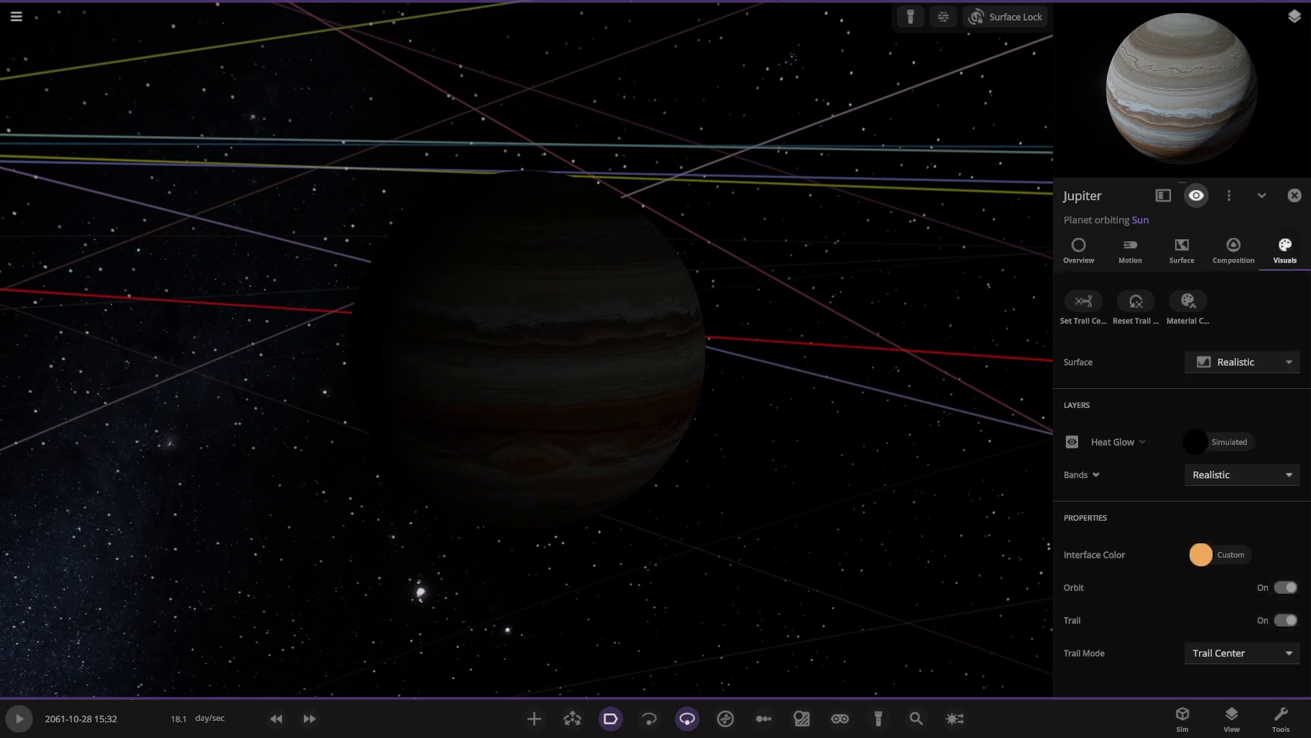
Preview Jupiter's surface as Surface Temperature, Elevation, Displacement, Liquid Depth and Ice Thickness in turn.
{"action": "left_click", "coordinate": [1241, 362]}
{"action": "left_click", "coordinate": [1222, 393]}
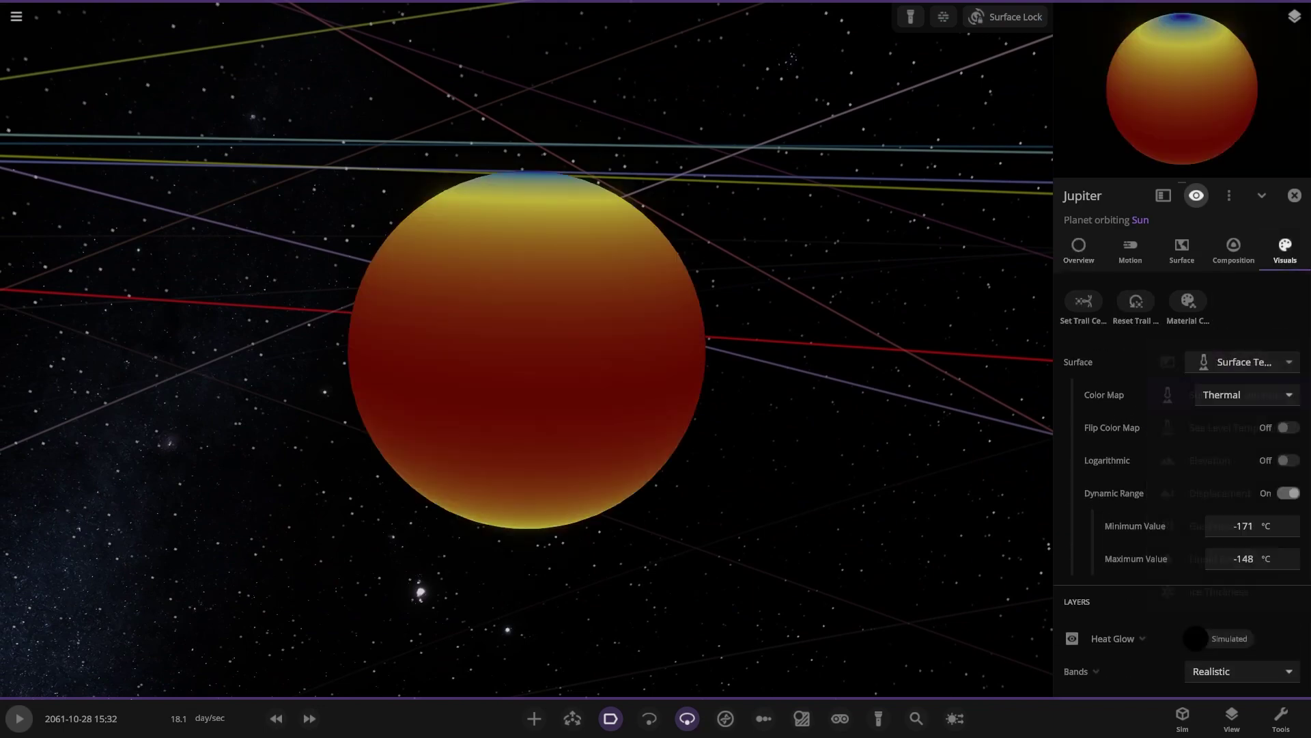
{"action": "left_click", "coordinate": [1210, 427]}
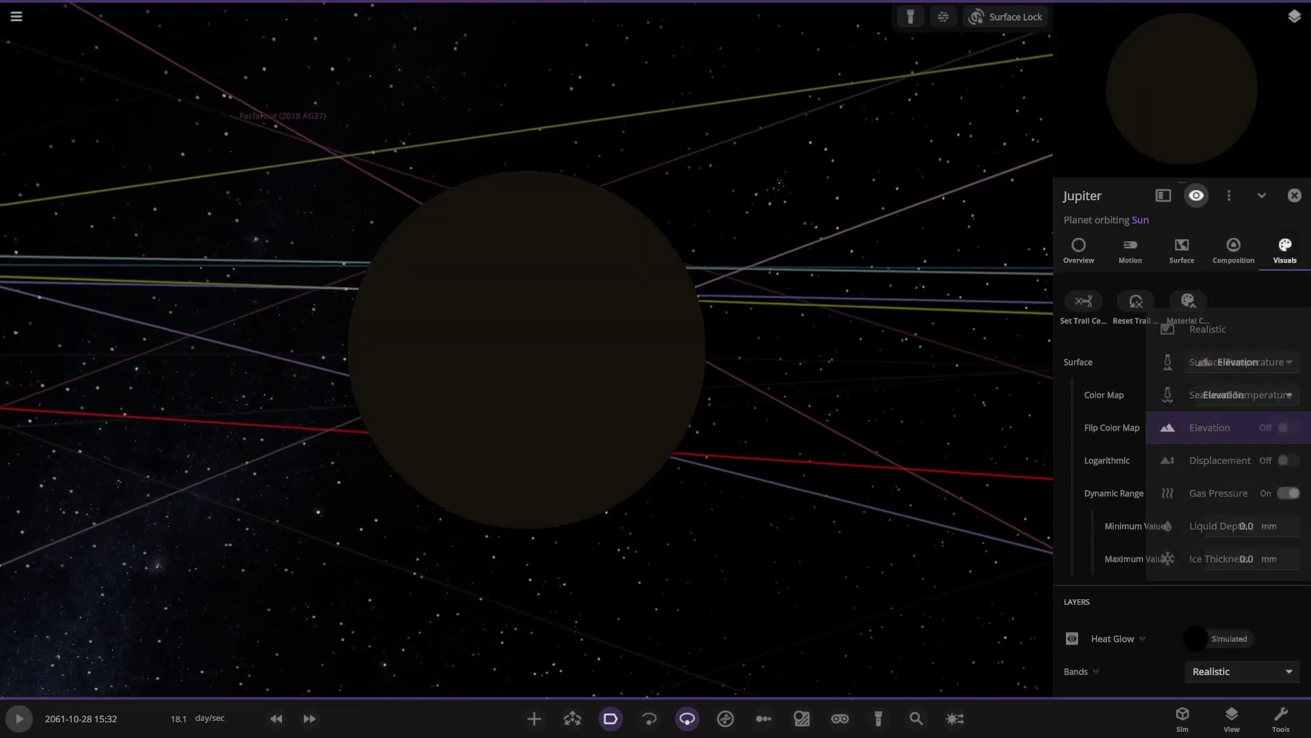
{"action": "left_click", "coordinate": [1242, 362]}
{"action": "left_click", "coordinate": [1218, 462]}
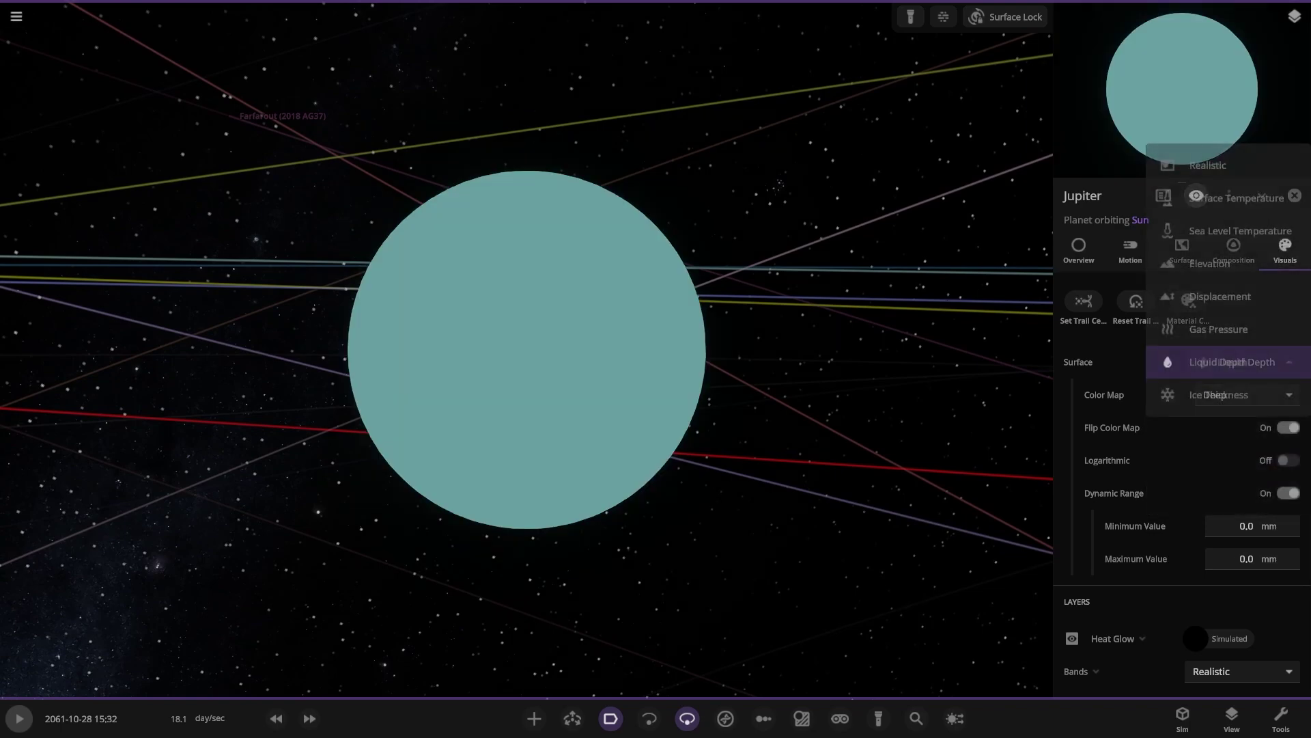
{"action": "left_click", "coordinate": [1219, 394]}
Try the Sea Level Temperature visual on Jupiter and finish with Surface Temperature.
{"action": "left_click", "coordinate": [1243, 362]}
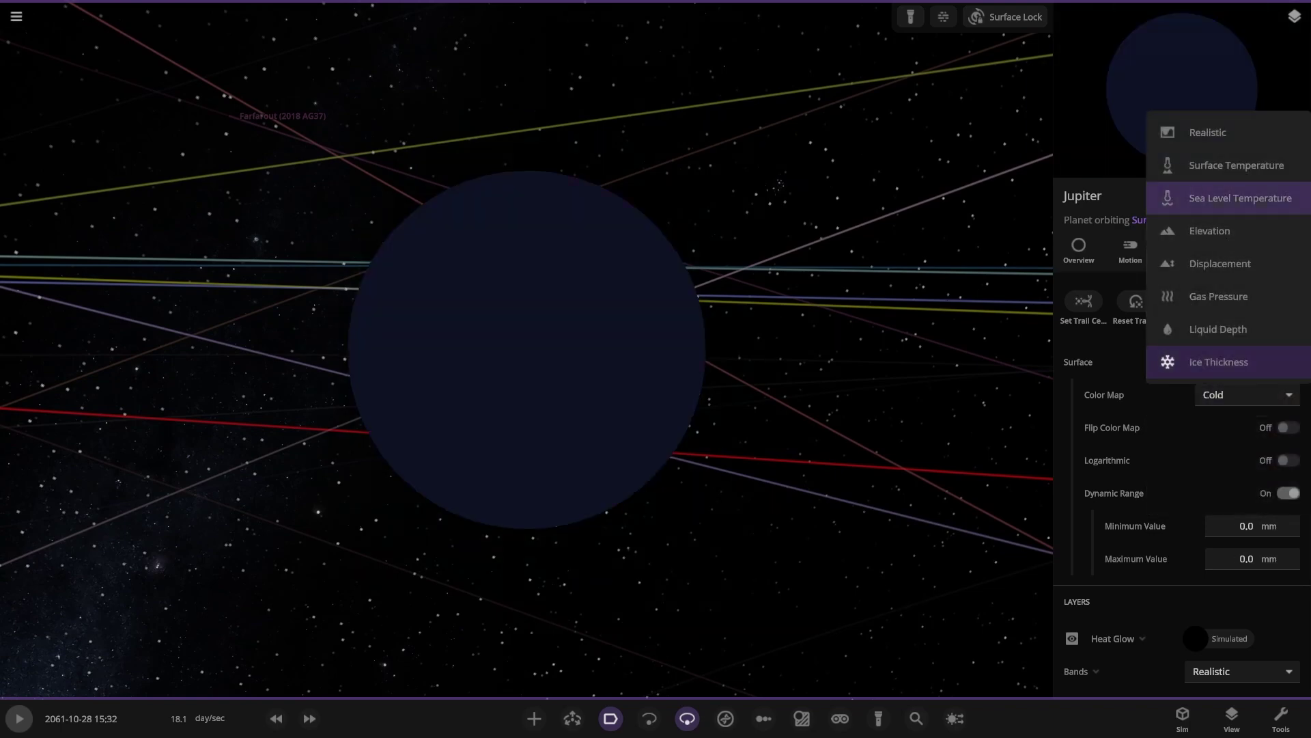
{"action": "left_click", "coordinate": [1229, 198]}
{"action": "left_click", "coordinate": [1242, 362]}
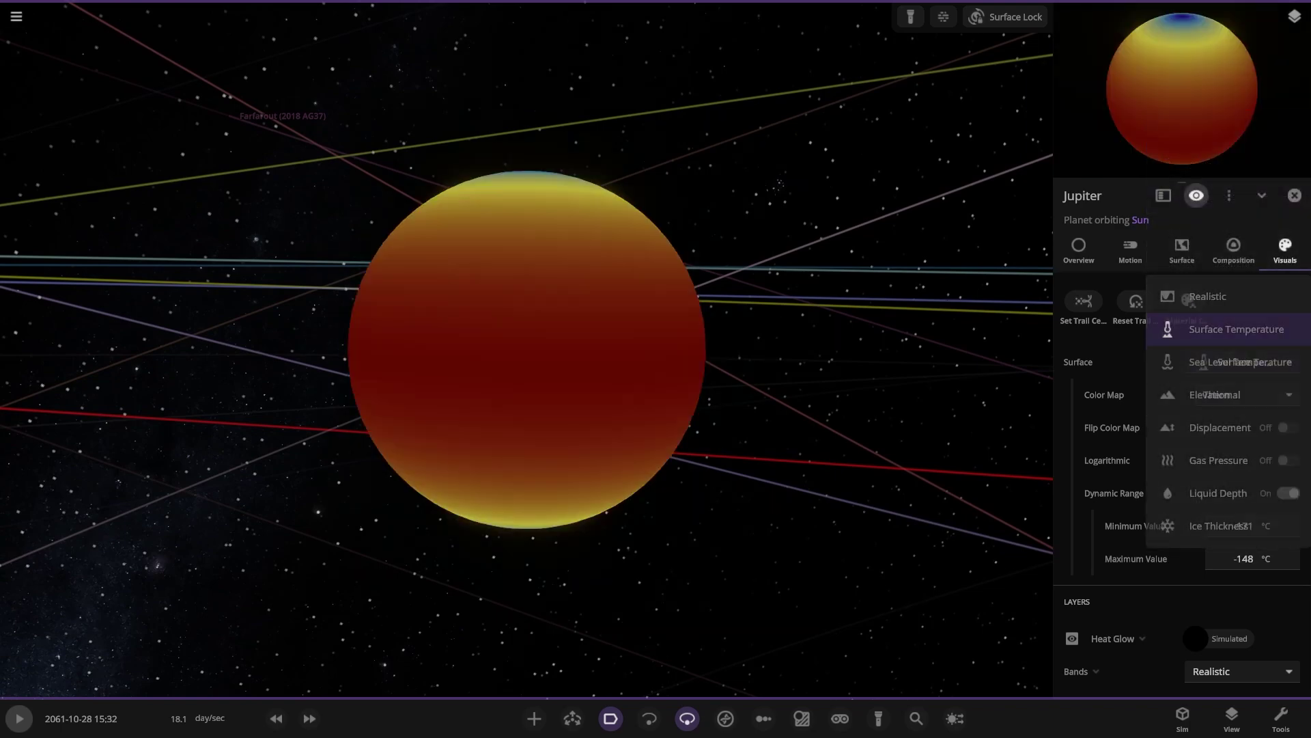
{"action": "left_click", "coordinate": [1243, 362]}
{"action": "left_click", "coordinate": [1243, 362]}
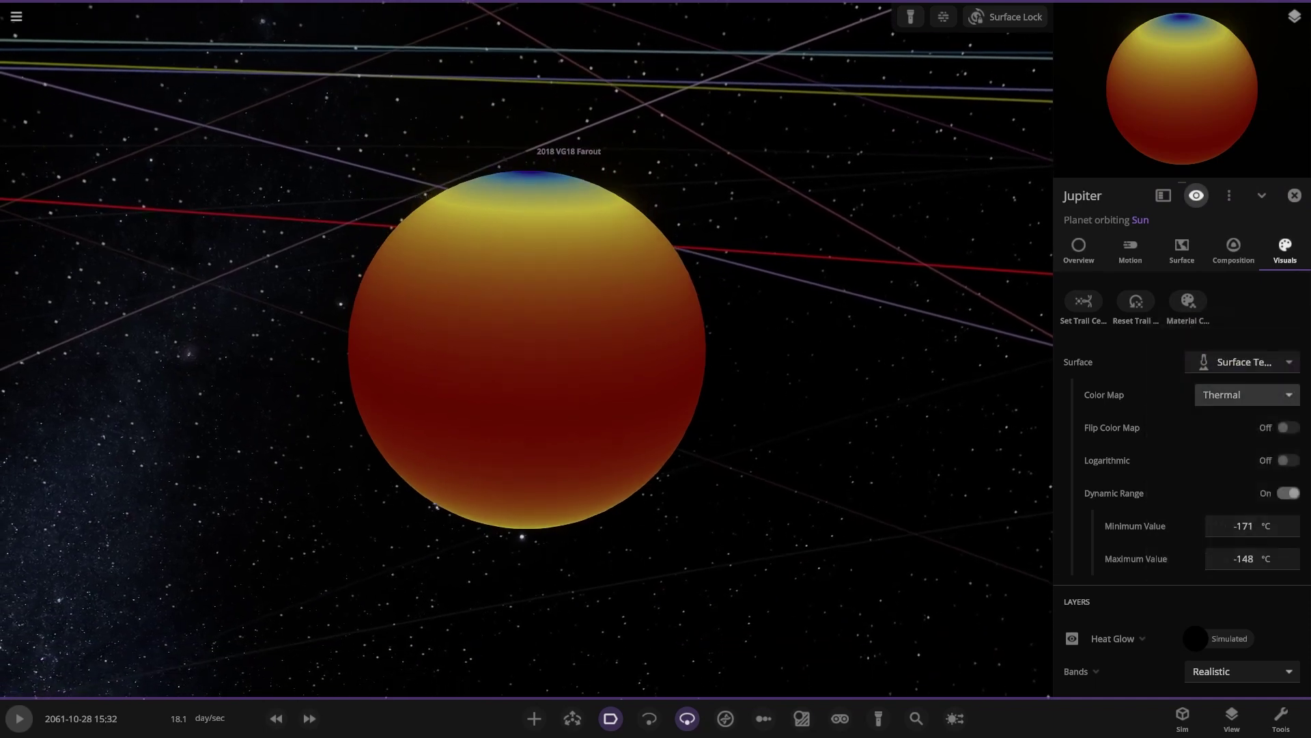
Try the Habitable, Elevation and Deep color maps on Jupiter's surface temperature visual.
{"action": "left_click", "coordinate": [1247, 394]}
{"action": "left_click", "coordinate": [1223, 344]}
{"action": "left_click", "coordinate": [1247, 394]}
{"action": "left_click", "coordinate": [1224, 178]}
{"action": "left_click", "coordinate": [1247, 394]}
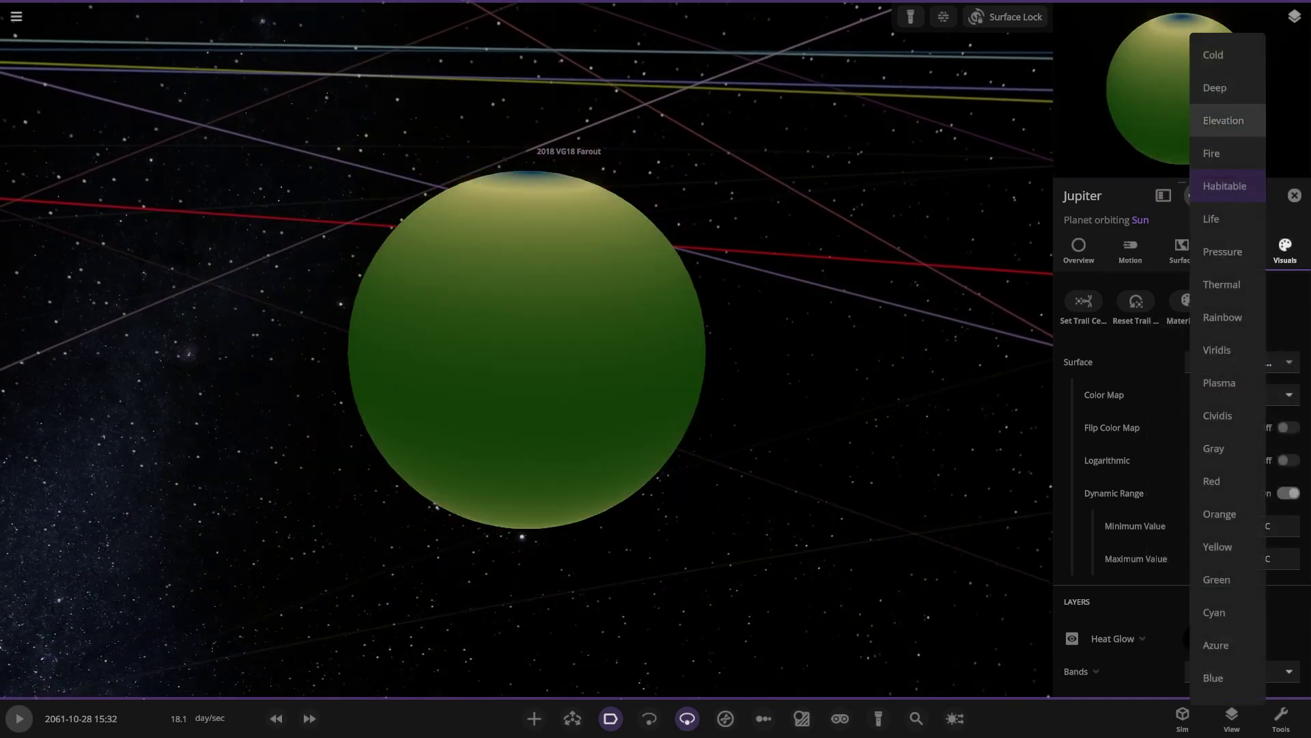
{"action": "left_click", "coordinate": [1224, 120]}
{"action": "left_click", "coordinate": [1247, 395]}
{"action": "left_click", "coordinate": [1215, 87]}
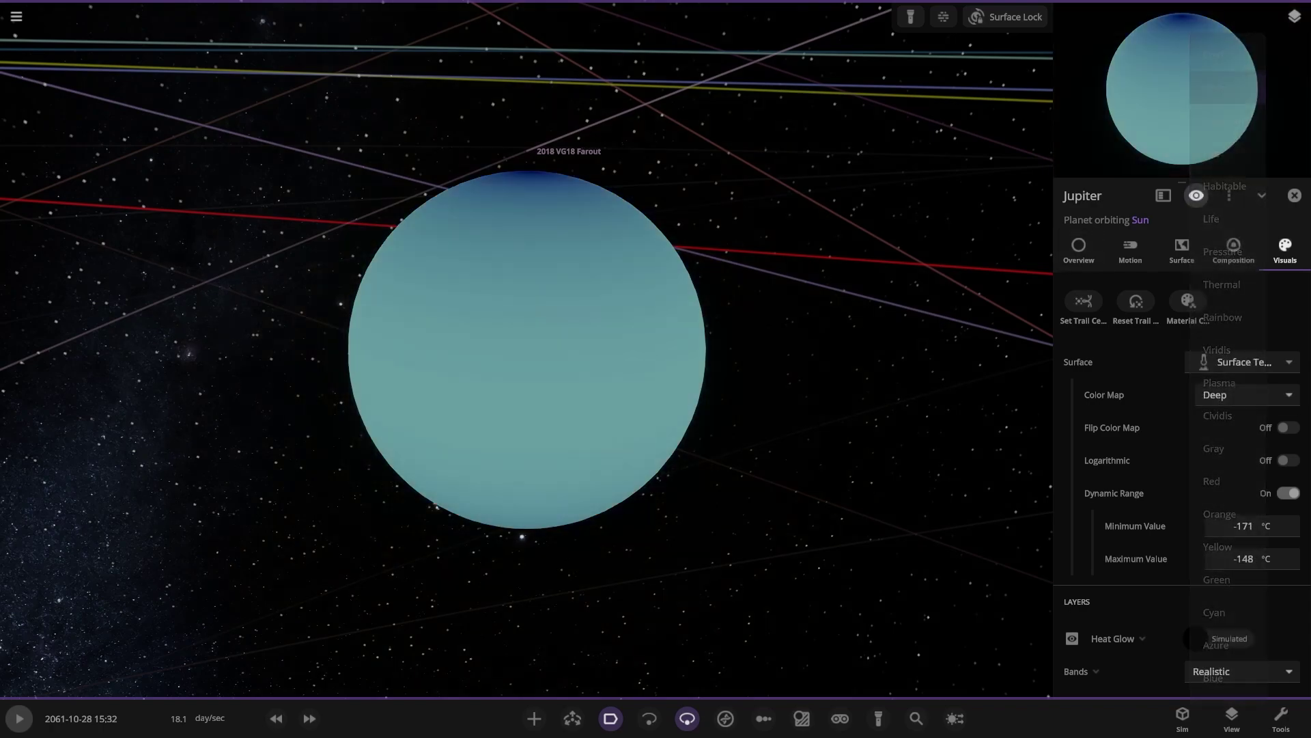
Apply the Cold color map to Jupiter's surface temperature visual.
{"action": "left_click_drag", "start_coordinate": [888, 308], "coordinate": [887, 409]}
{"action": "left_click", "coordinate": [1247, 394]}
{"action": "left_click", "coordinate": [1214, 55]}
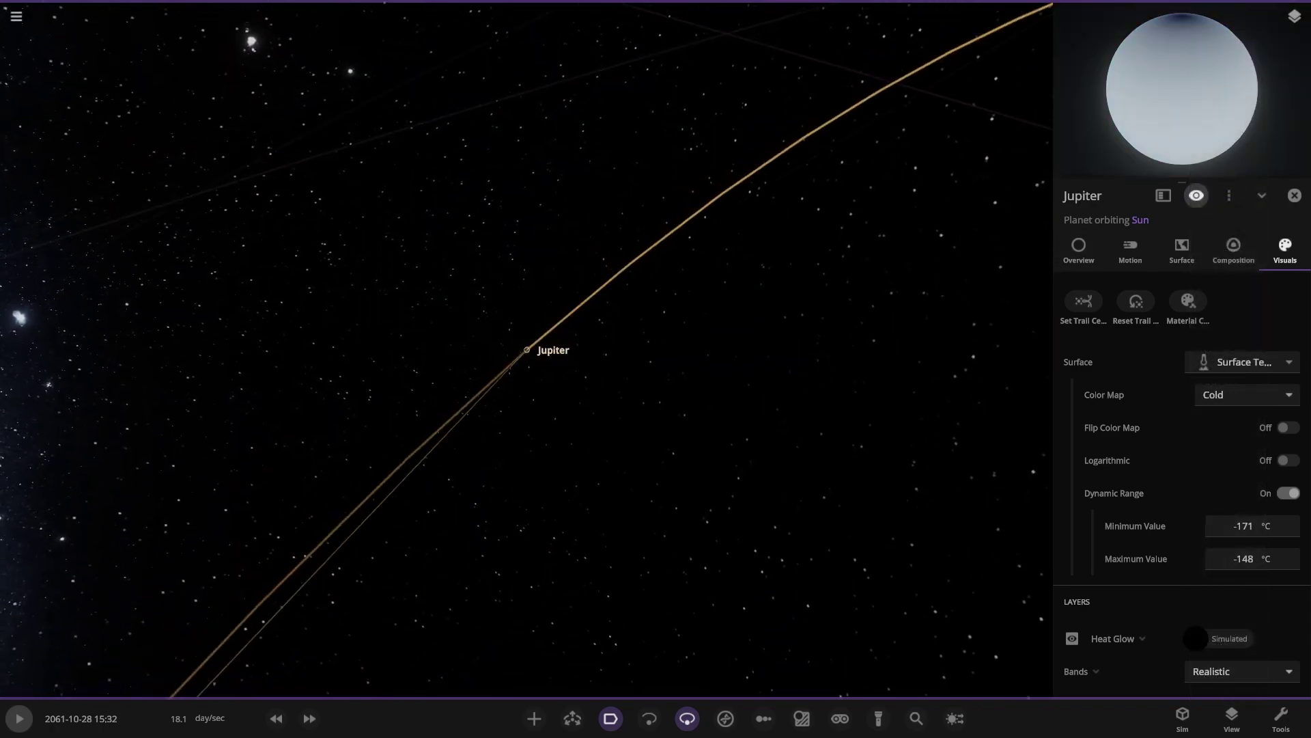
Bring Mars into view and set its surface visual to Surface Temperature.
{"action": "scroll", "coordinate": [526, 350], "scroll_direction": "down", "scroll_amount": 3}
{"action": "double_click", "coordinate": [785, 478]}
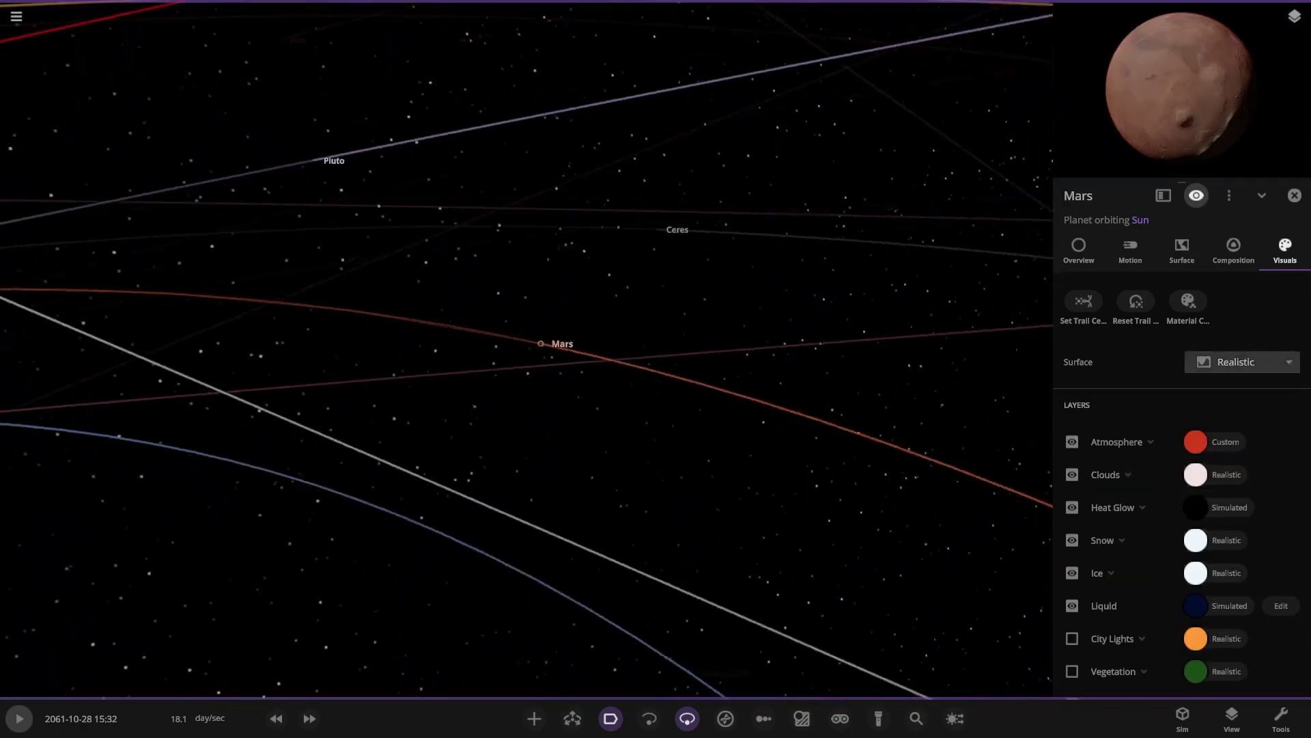
{"action": "left_click", "coordinate": [1241, 362]}
{"action": "left_click", "coordinate": [1236, 395]}
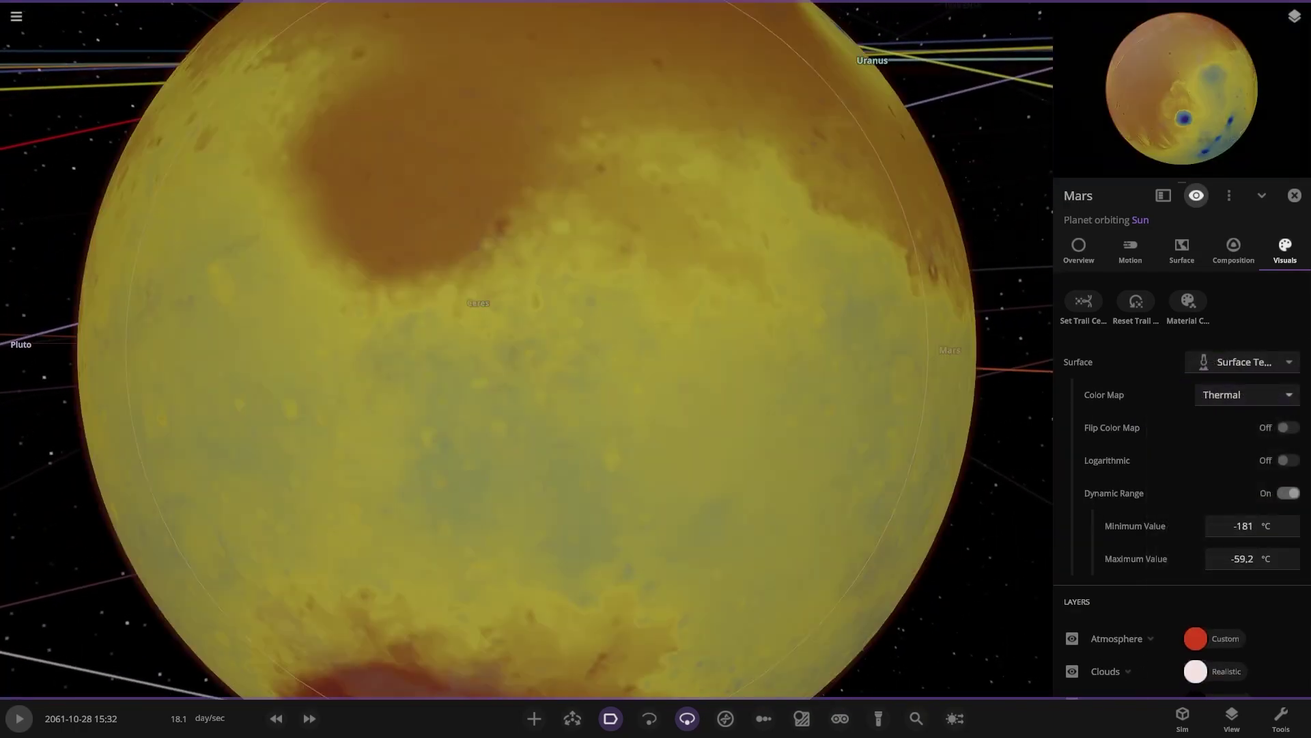
Try the Rainbow color map on Mars, apply the Red one instead, and close the planet's properties.
{"action": "left_click_drag", "start_coordinate": [820, 328], "coordinate": [307, 389]}
{"action": "left_click", "coordinate": [1247, 395]}
{"action": "left_click", "coordinate": [1228, 317]}
{"action": "left_click", "coordinate": [1247, 395]}
{"action": "left_click", "coordinate": [1209, 474]}
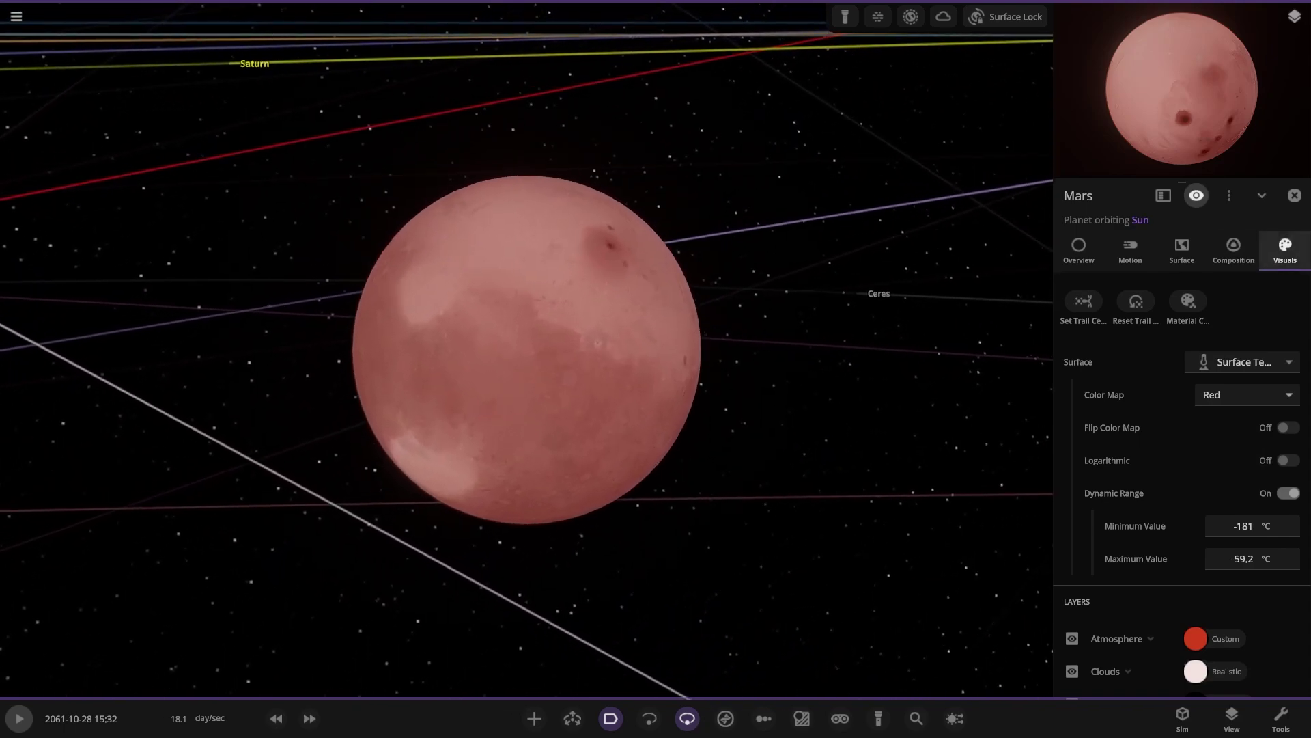
{"action": "left_click", "coordinate": [1294, 195]}
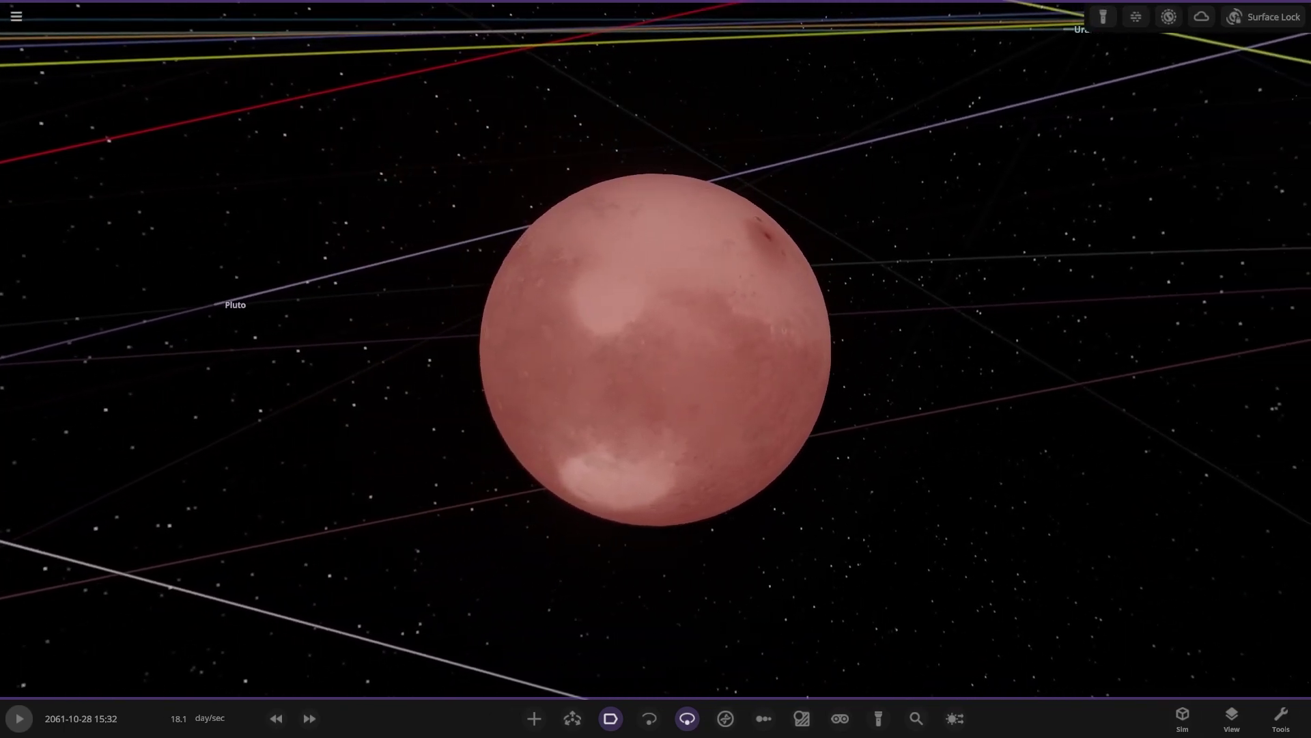
Reselect Mars and display the Simulation and View settings together.
{"action": "left_click", "coordinate": [656, 349]}
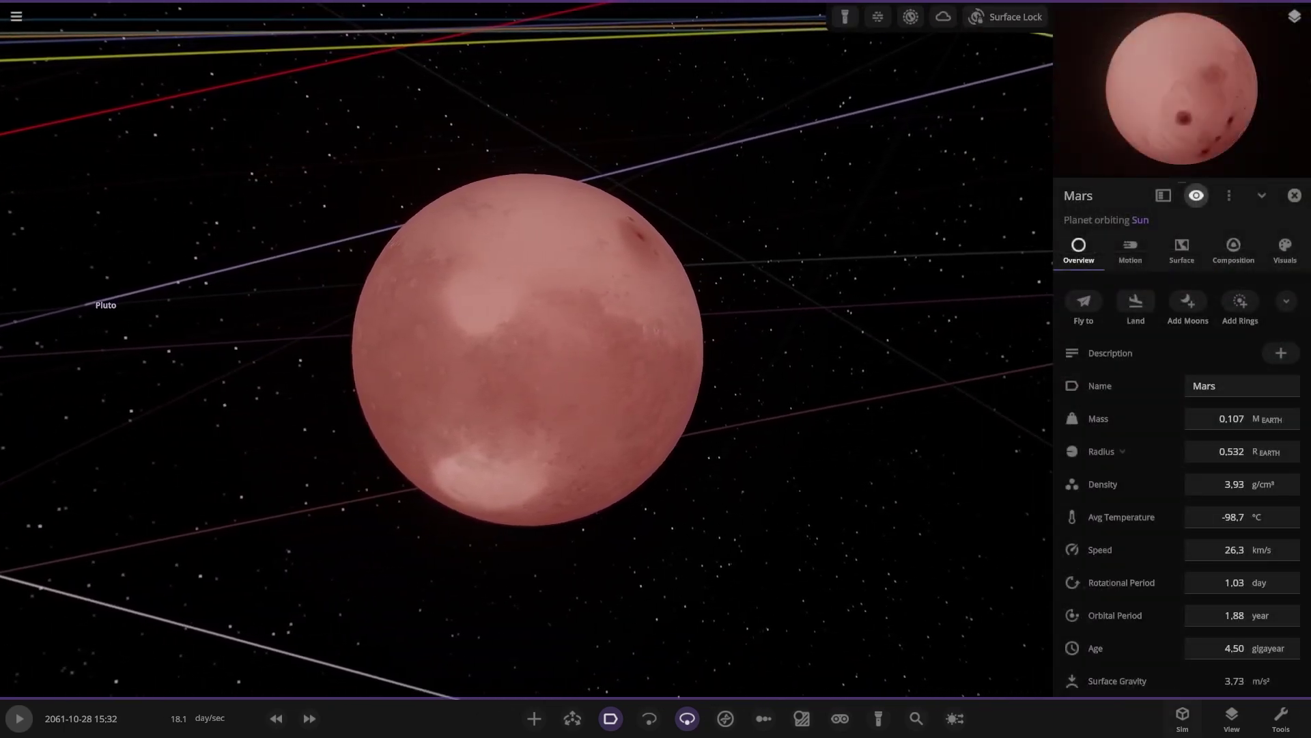
{"action": "left_click", "coordinate": [1181, 717]}
{"action": "key", "text": "v"}
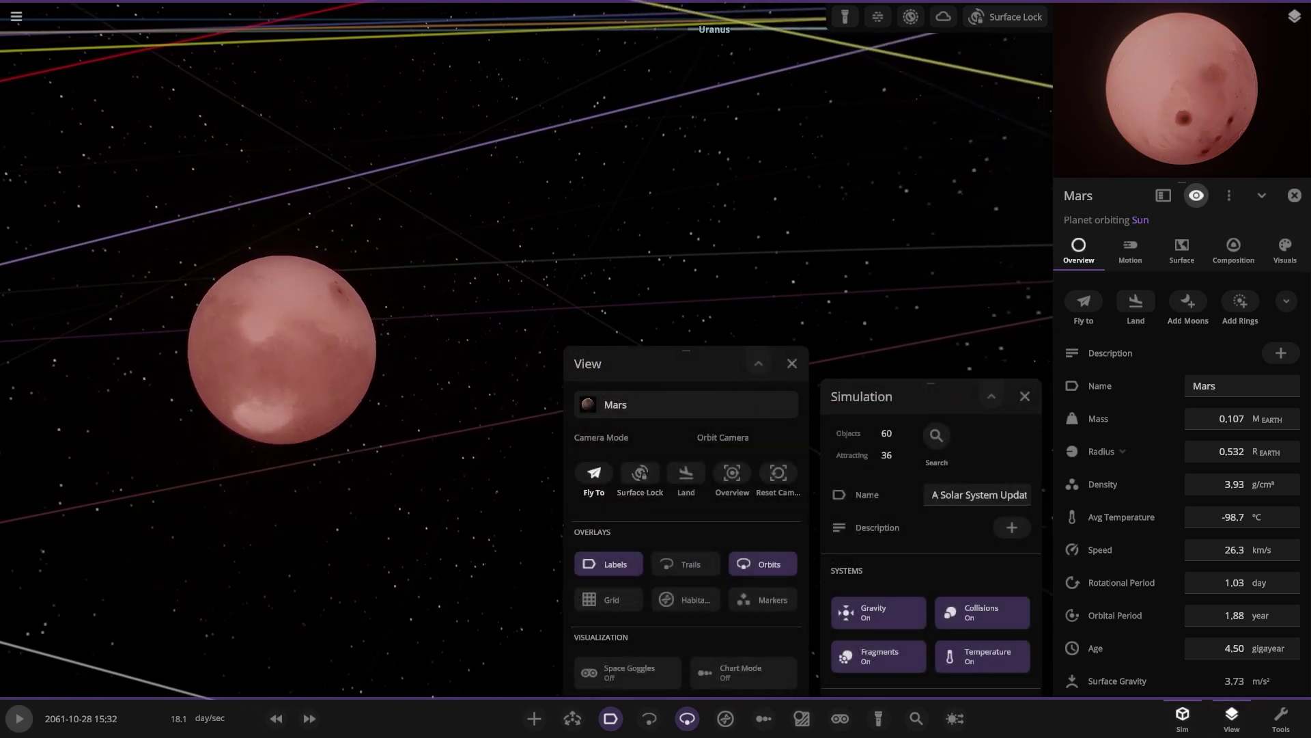
Try the Surface Lock, Land, Overview, Reset Camera and Fly To camera options.
{"action": "left_click", "coordinate": [639, 473]}
{"action": "left_click", "coordinate": [687, 473]}
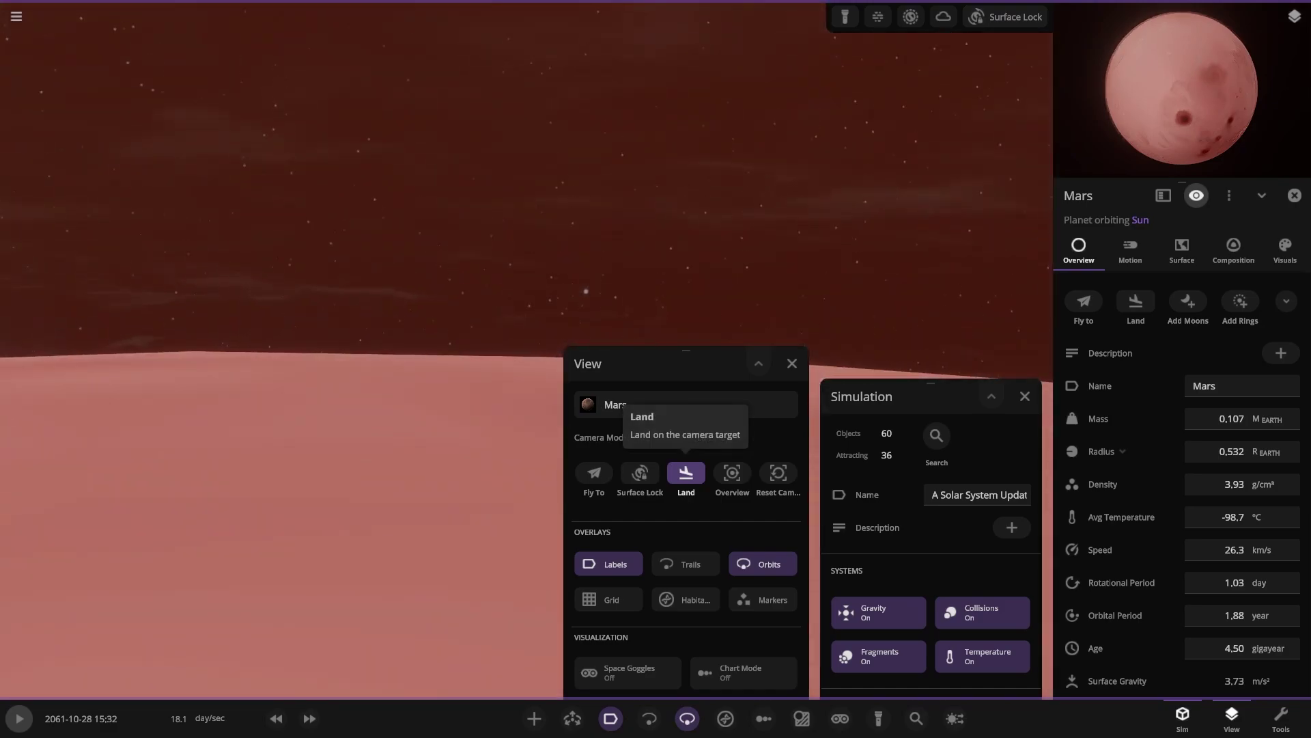
{"action": "left_click", "coordinate": [732, 472]}
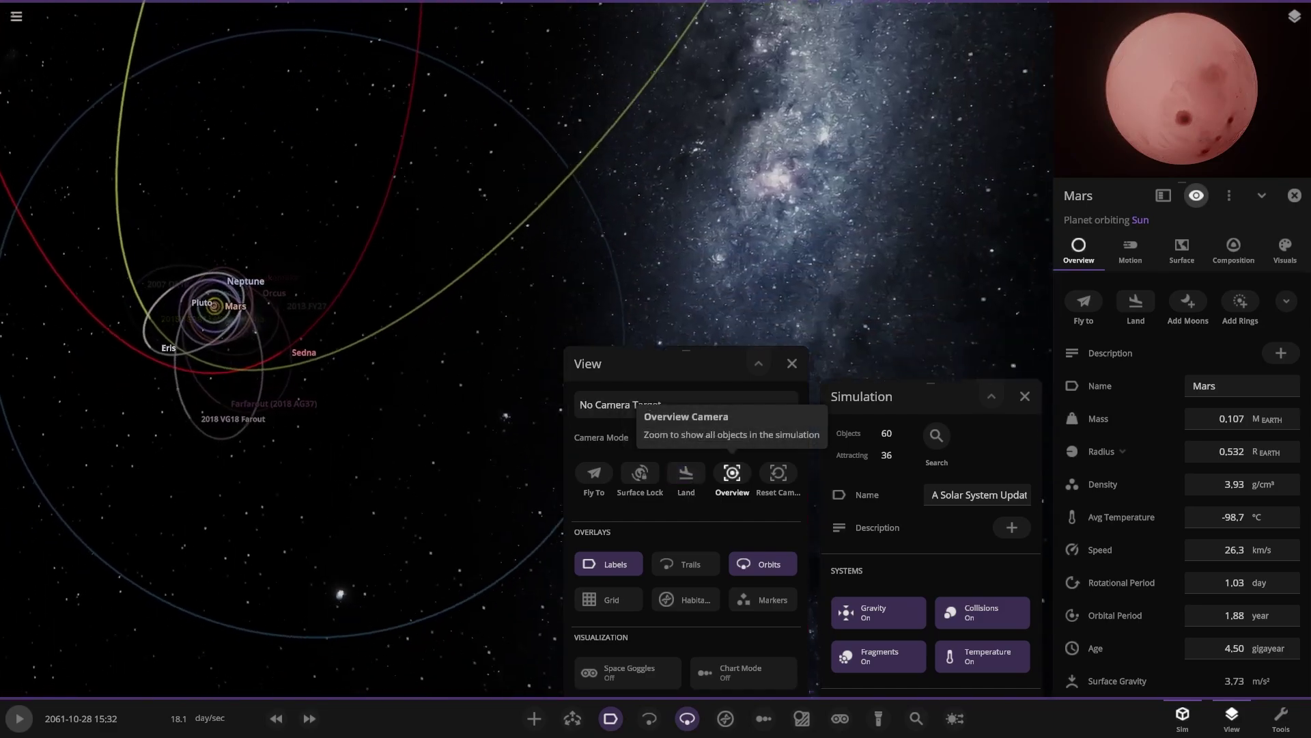
{"action": "left_click", "coordinate": [778, 472]}
{"action": "left_click", "coordinate": [593, 472]}
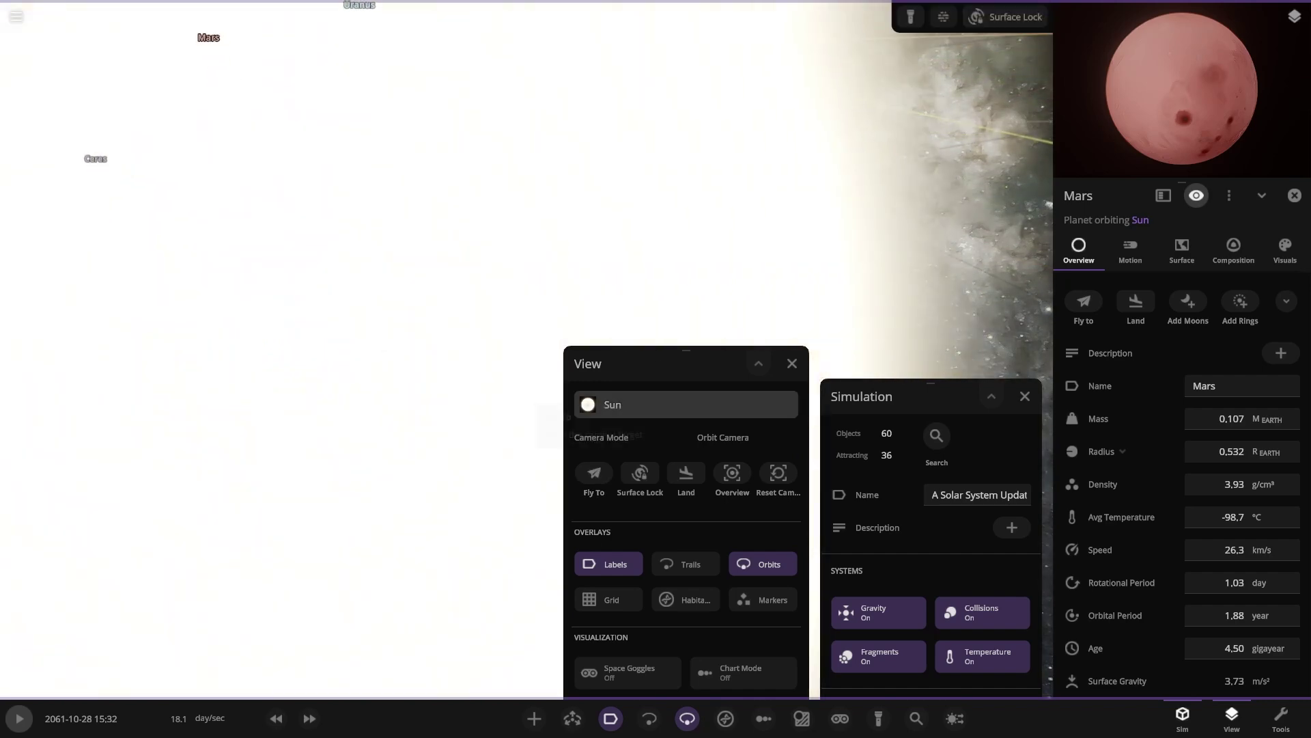
Find Uranus among the simulation's objects, fly to it with Space Goggles on, and close Mars's properties.
{"action": "left_click", "coordinate": [936, 435]}
{"action": "left_click", "coordinate": [851, 166]}
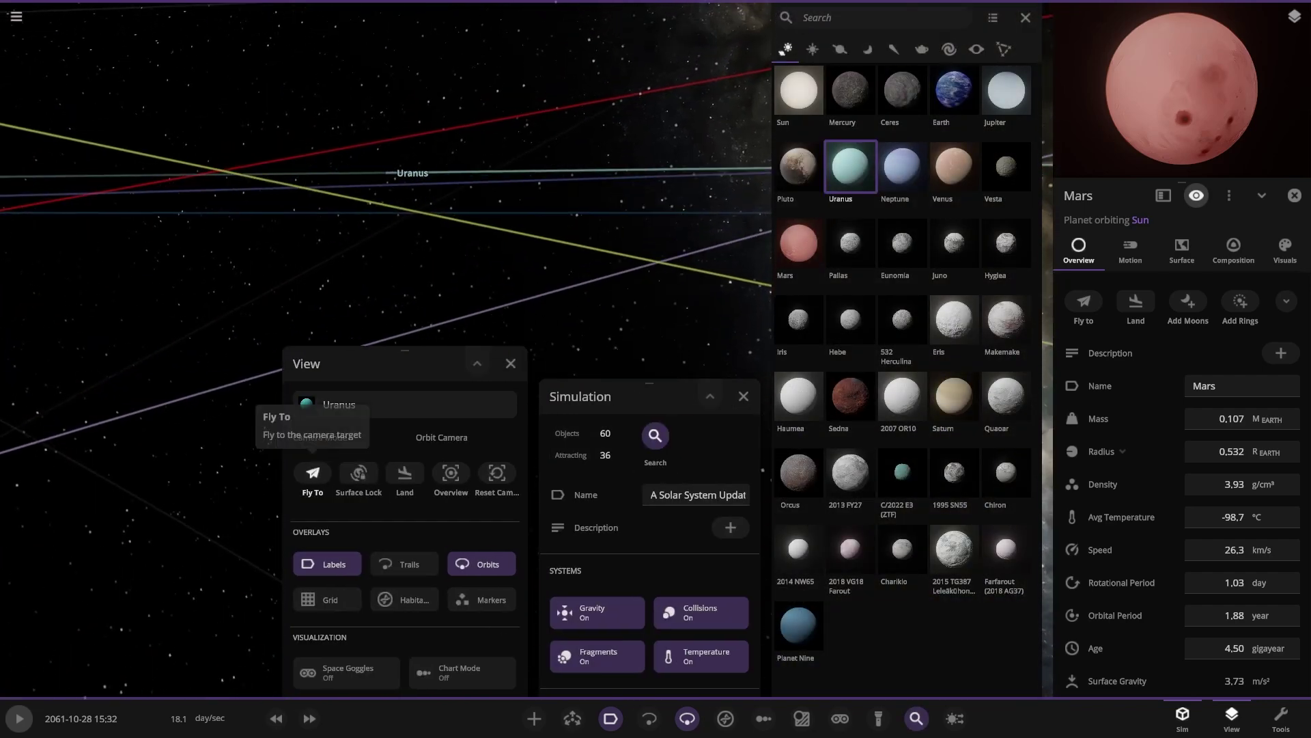
{"action": "left_click", "coordinate": [840, 718]}
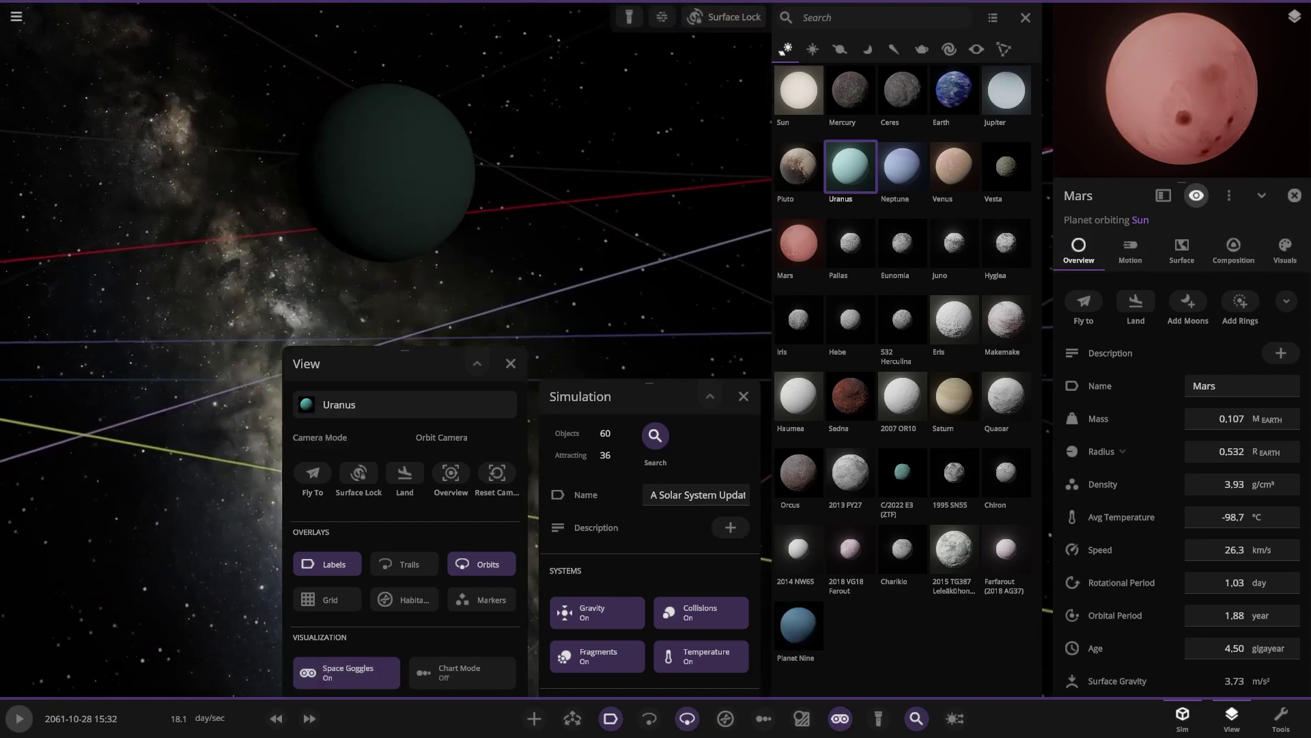
{"action": "left_click", "coordinate": [1293, 195]}
{"action": "left_click", "coordinate": [1293, 17]}
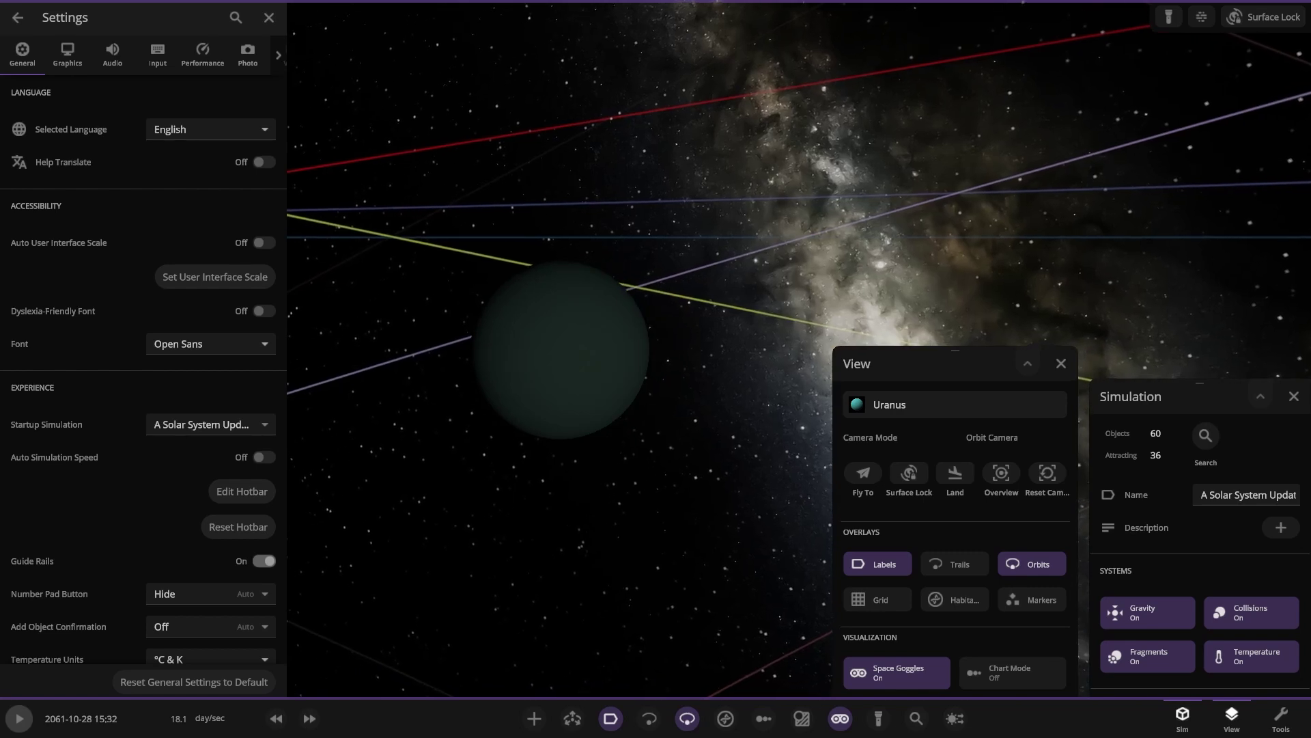
Review the startup simulation choices in the general settings, select A Solar System Update 35, and return to the main menu.
{"action": "left_click", "coordinate": [210, 424]}
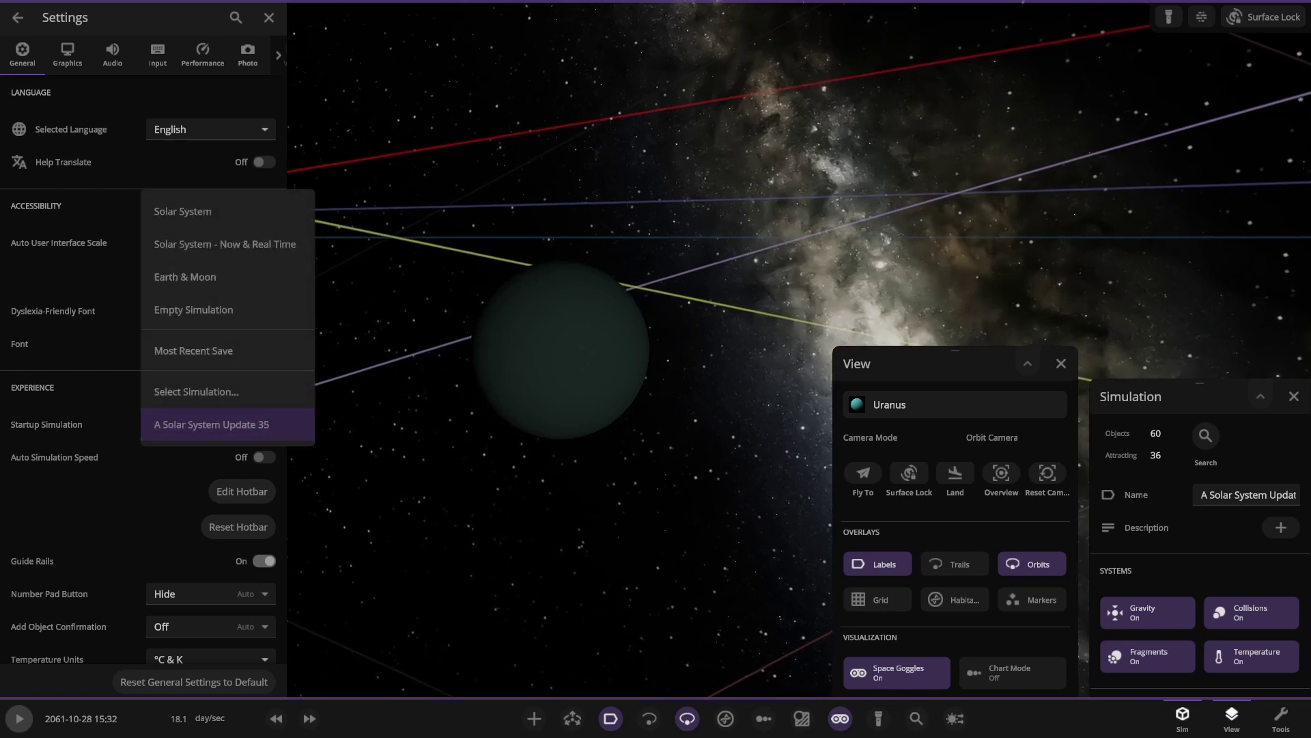
{"action": "left_click", "coordinate": [212, 424]}
{"action": "left_click", "coordinate": [18, 18]}
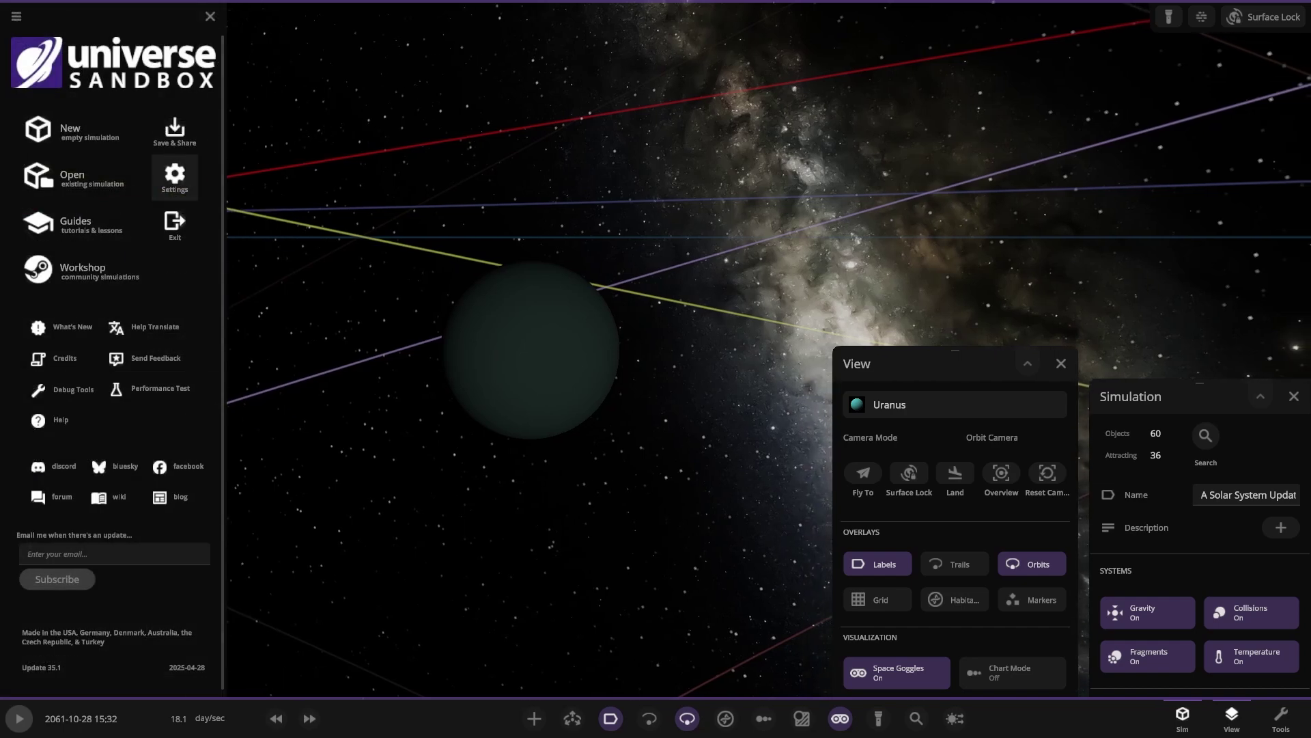
Leave the settings and main menu and return to an overview of the whole solar system with the View and Simulation settings closed.
{"action": "left_click", "coordinate": [176, 175]}
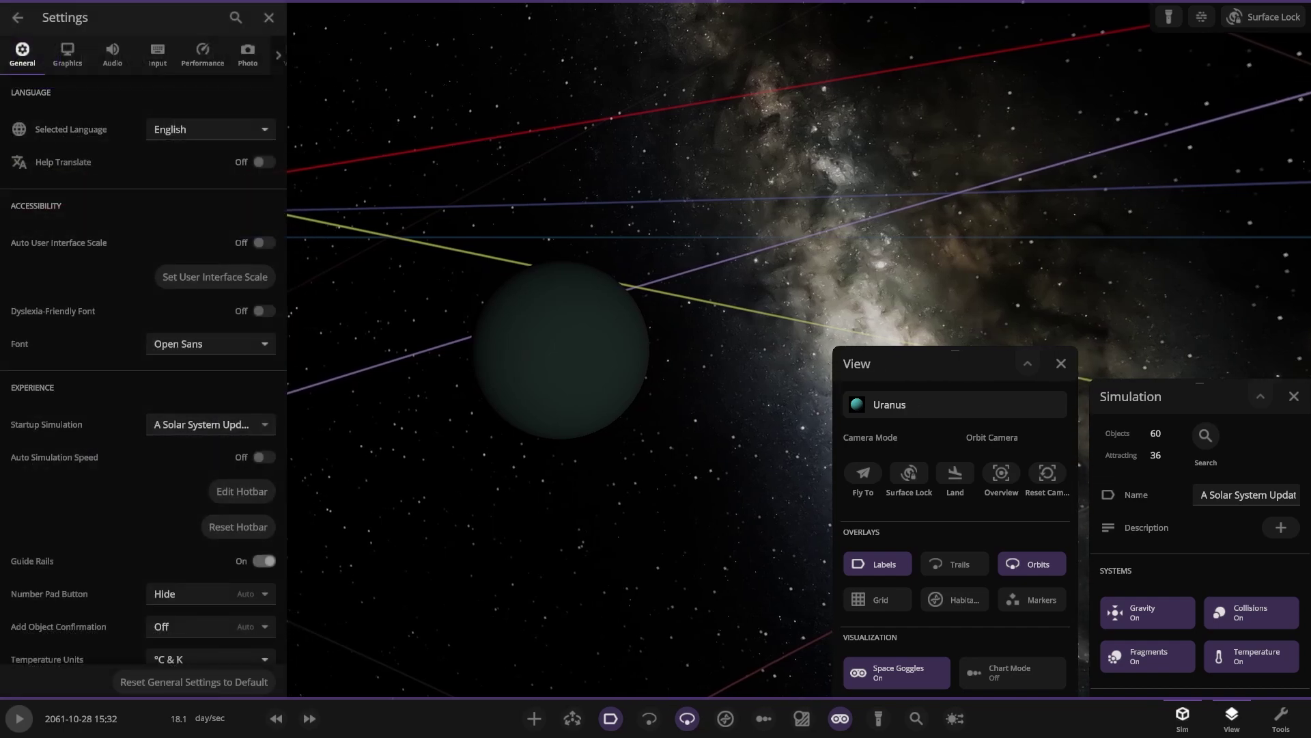
{"action": "left_click", "coordinate": [18, 18]}
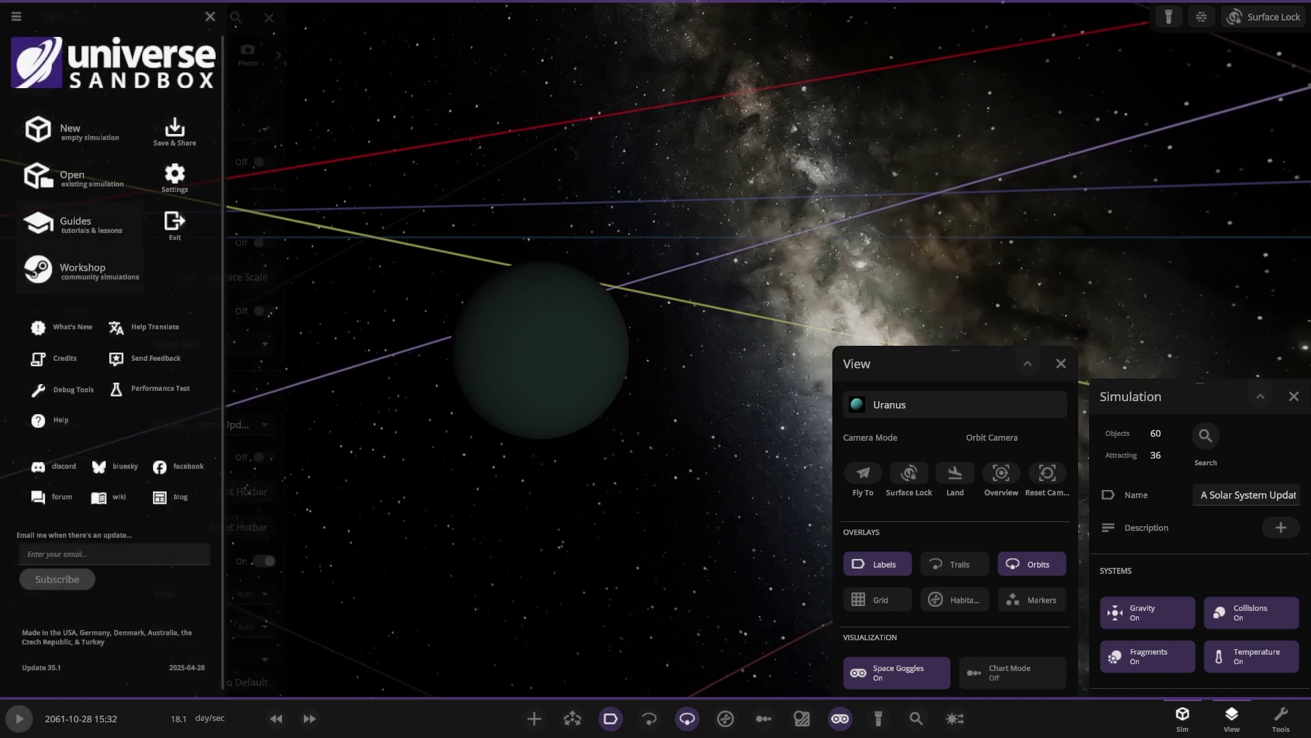
{"action": "left_click", "coordinate": [79, 176]}
{"action": "key", "text": "Return"}
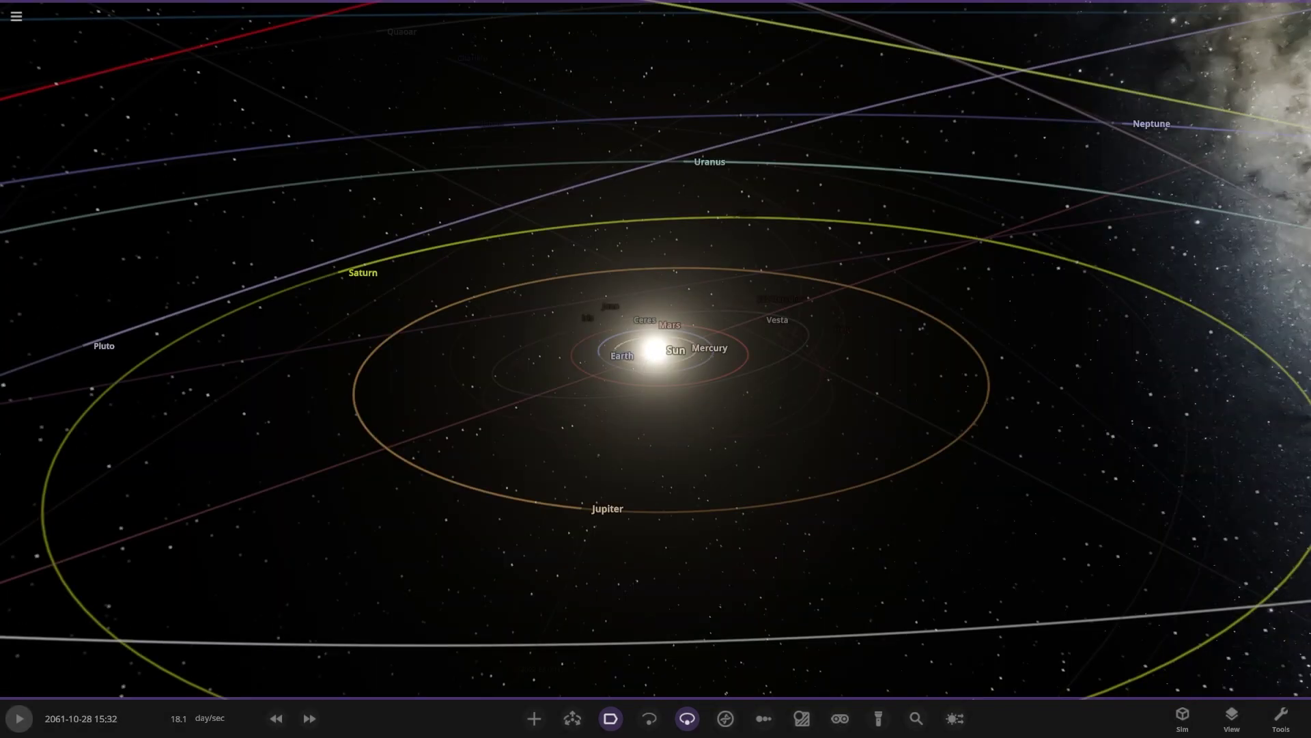
Line up the simulation's objects in the 1D Radius chart and inspect the properties of Saturn and Jupiter.
{"action": "left_click", "coordinate": [763, 717]}
{"action": "left_click", "coordinate": [133, 579]}
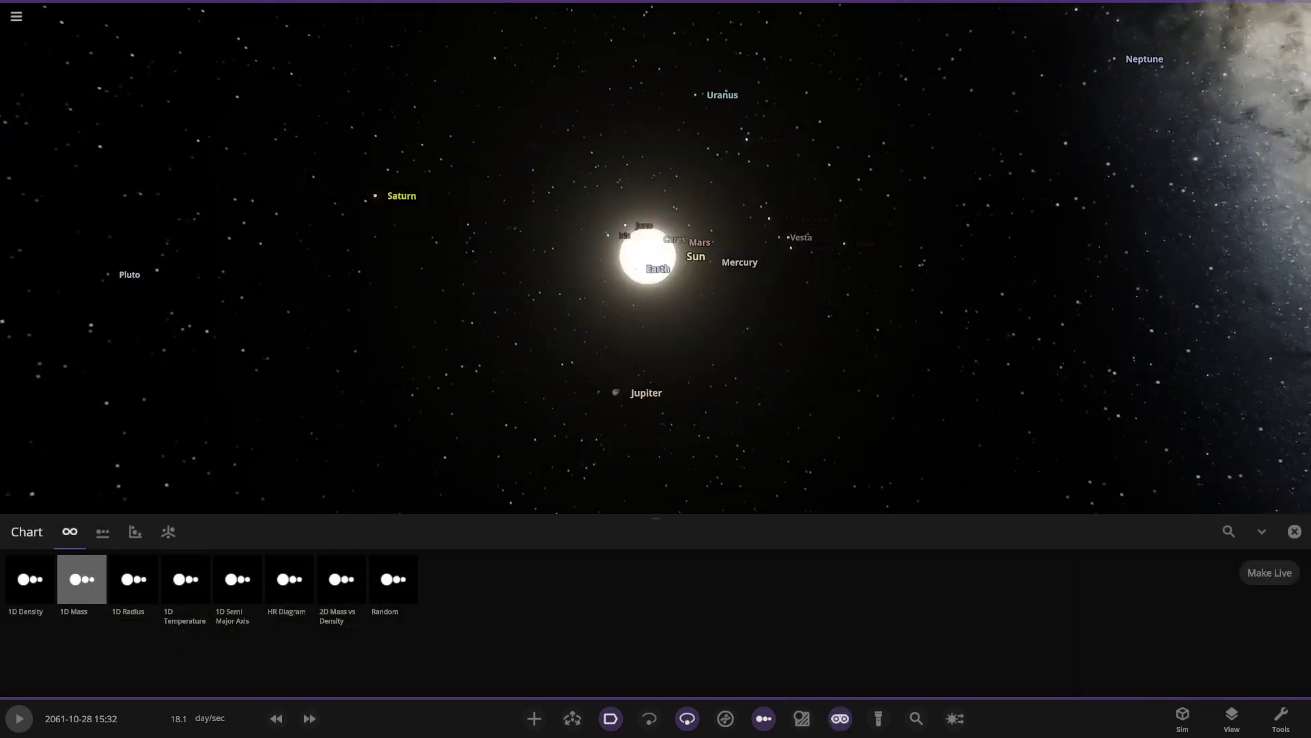
{"action": "double_click", "coordinate": [975, 303]}
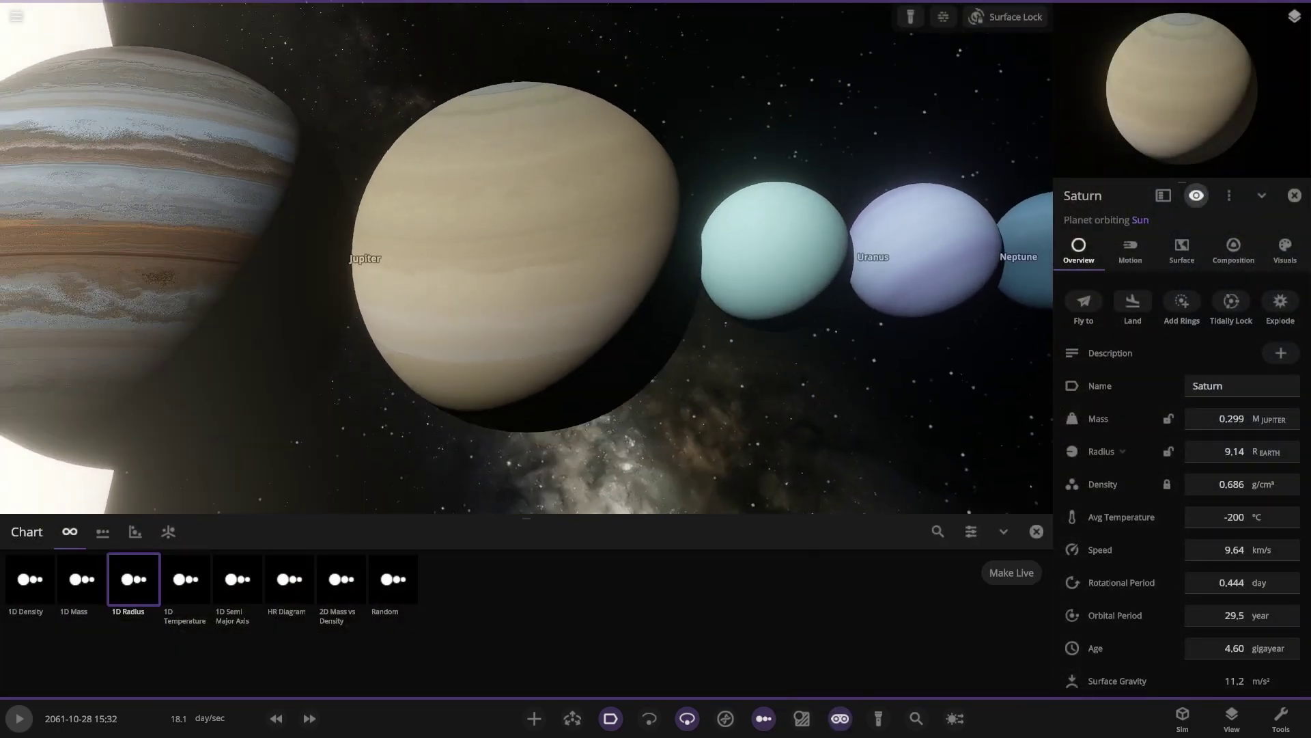
{"action": "scroll", "coordinate": [526, 257], "scroll_direction": "down", "scroll_amount": 3}
{"action": "left_click", "coordinate": [273, 263]}
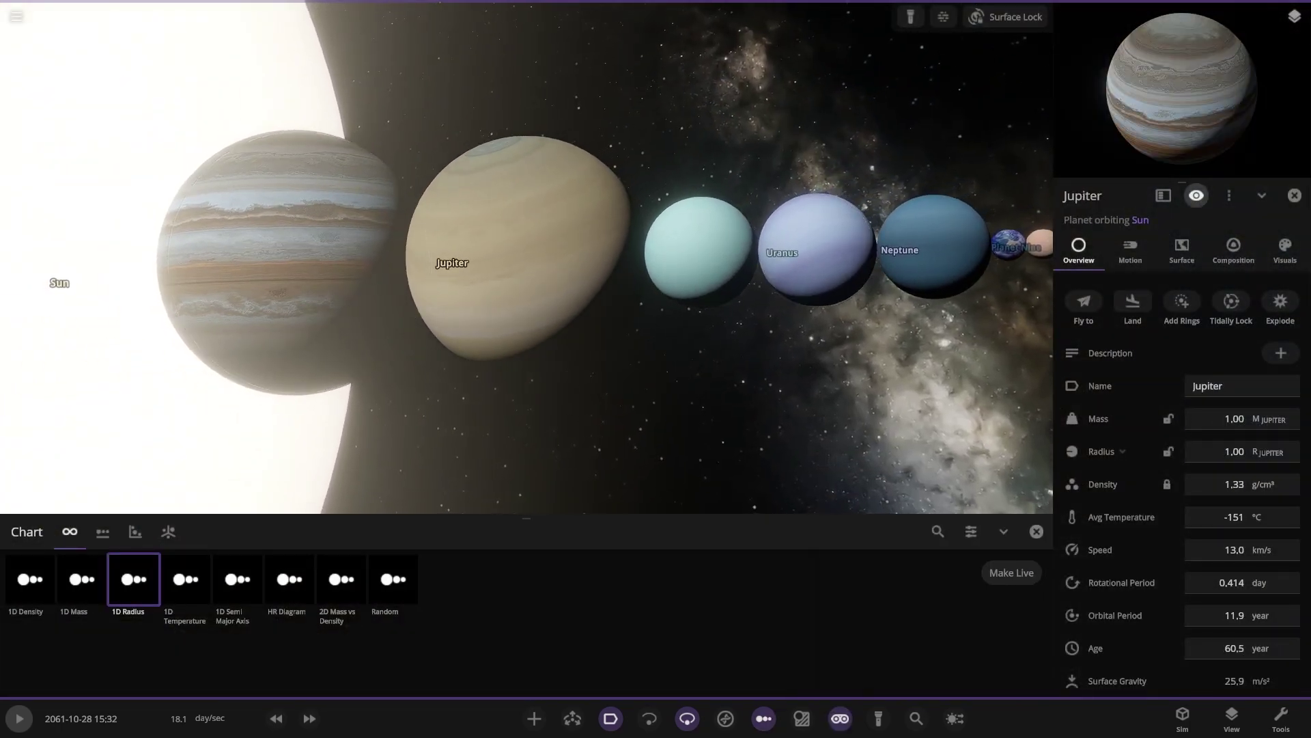
Move along the radius chart past the ice giants, inspecting the properties of Planet Nine, Earth and Venus.
{"action": "left_click", "coordinate": [699, 252]}
{"action": "left_click", "coordinate": [816, 250]}
{"action": "left_click", "coordinate": [1008, 245]}
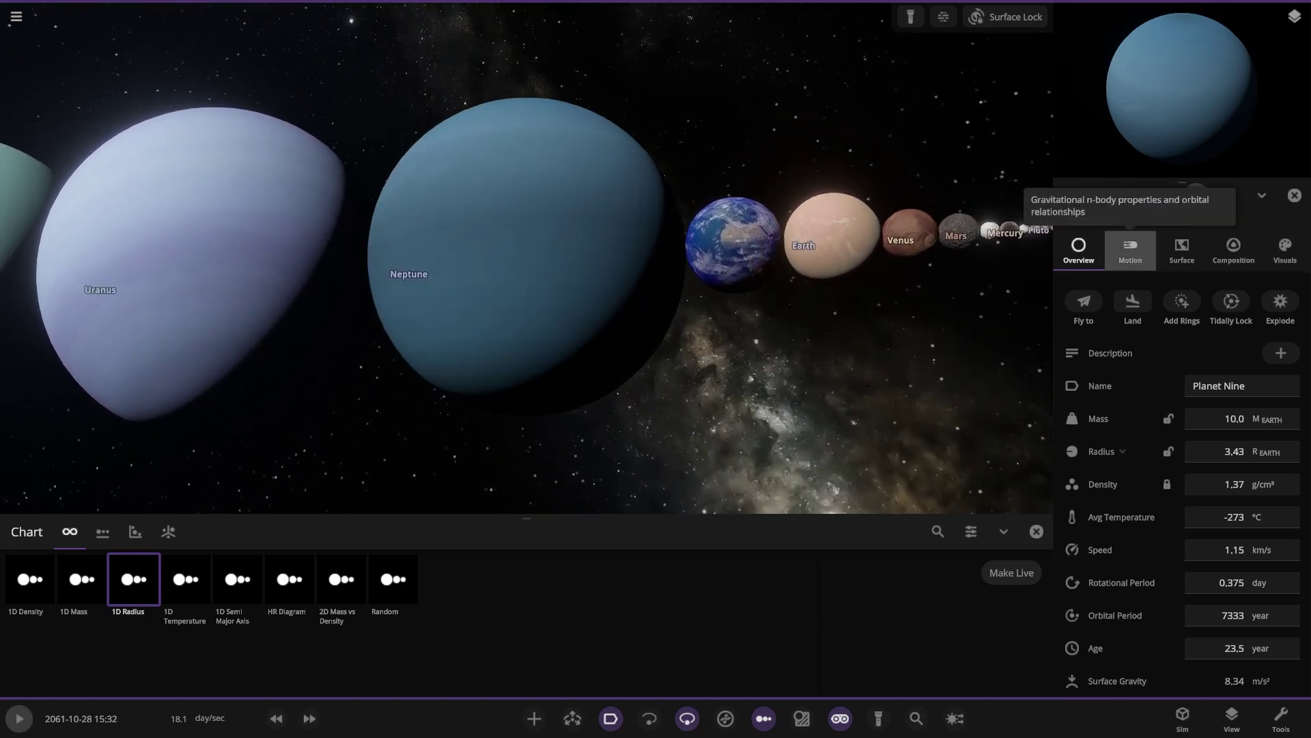
{"action": "left_click", "coordinate": [734, 244]}
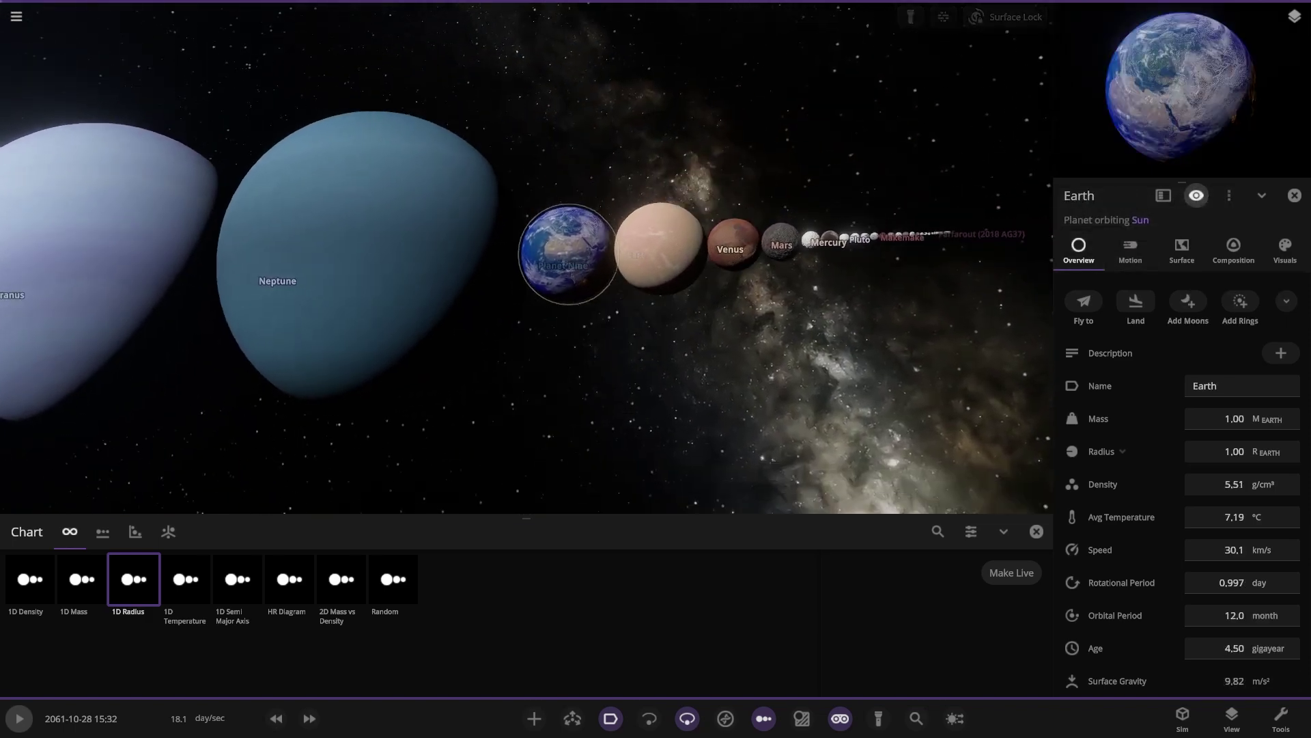
{"action": "left_click", "coordinate": [617, 252]}
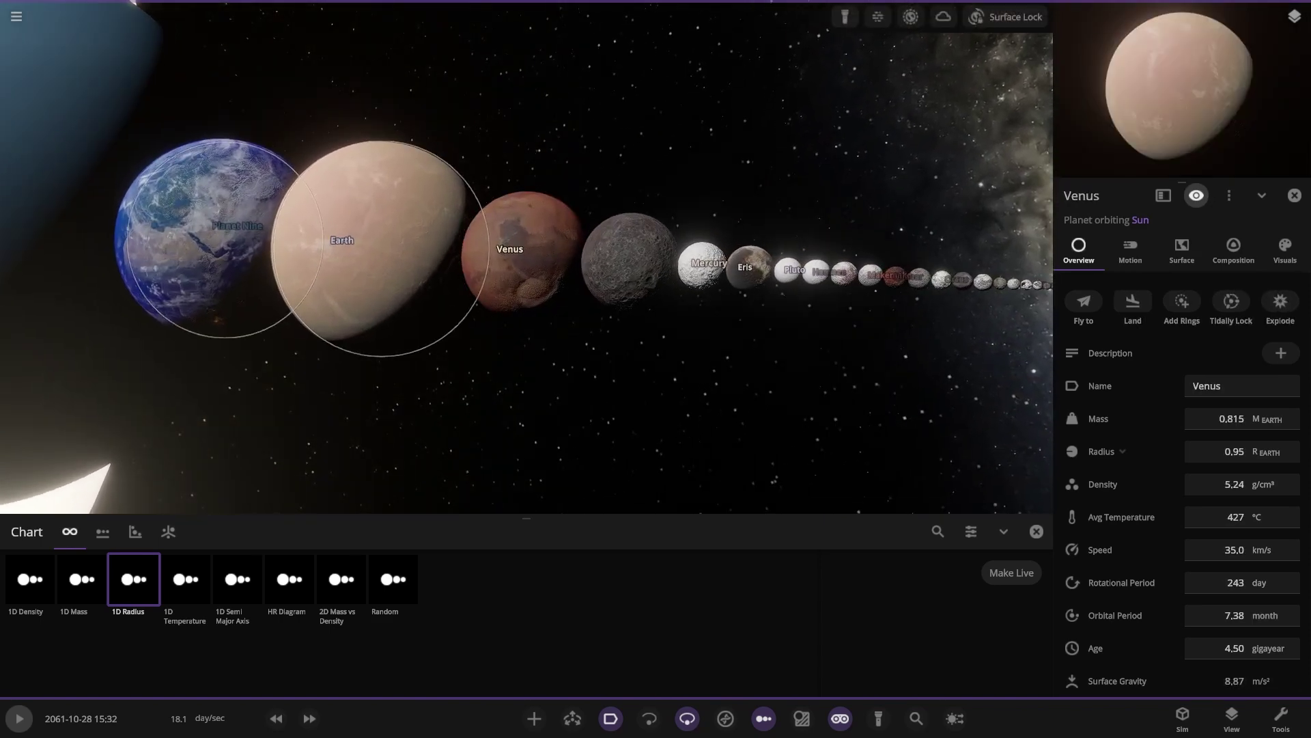
Inspect Pluto and Sedna in the radius chart and view the row of smaller bodies beyond them.
{"action": "left_click", "coordinate": [666, 263]}
{"action": "left_click", "coordinate": [714, 265]}
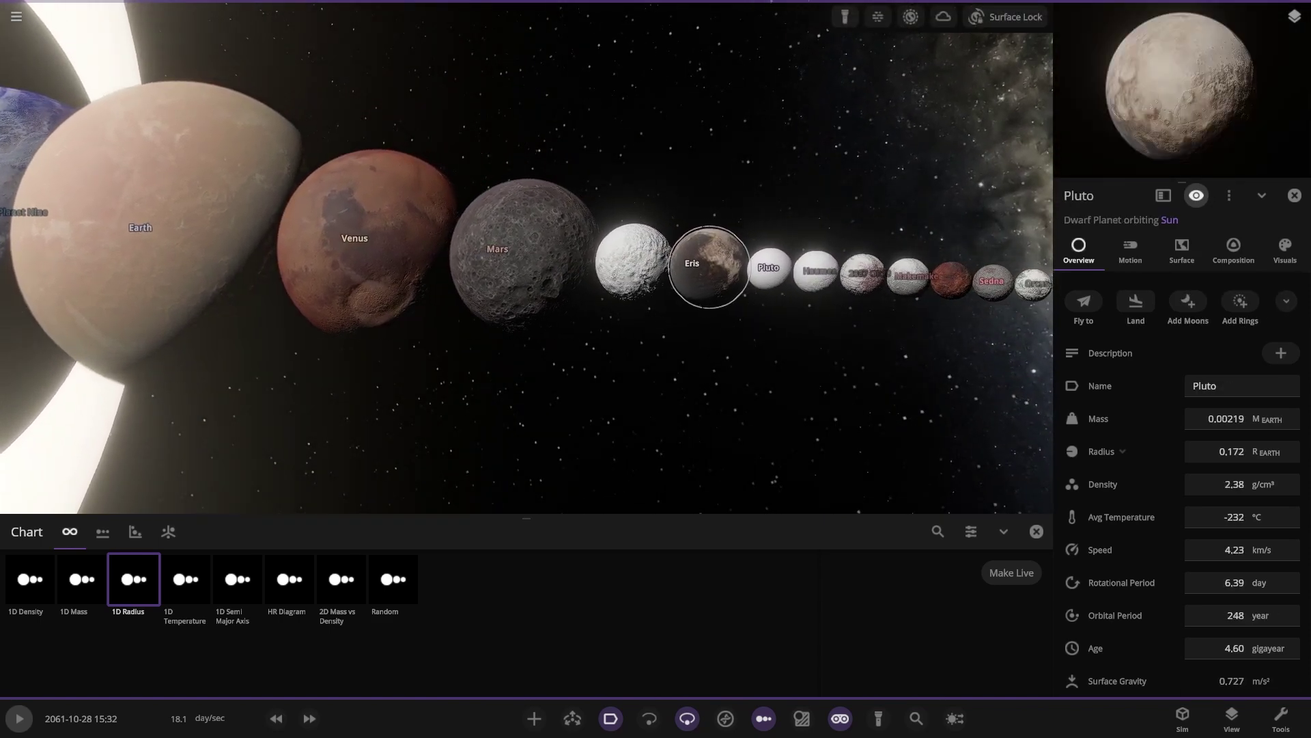
{"action": "left_click", "coordinate": [741, 269]}
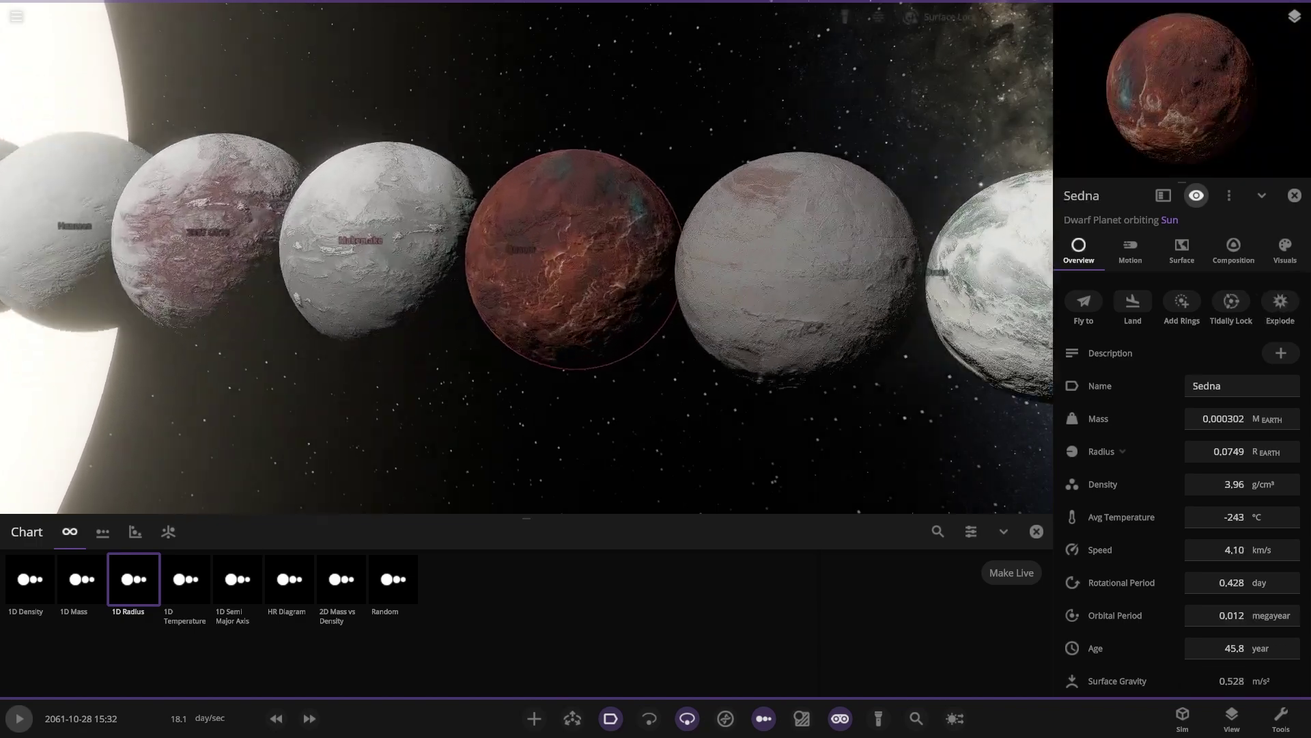
{"action": "scroll", "coordinate": [526, 258], "scroll_direction": "down", "scroll_amount": 5}
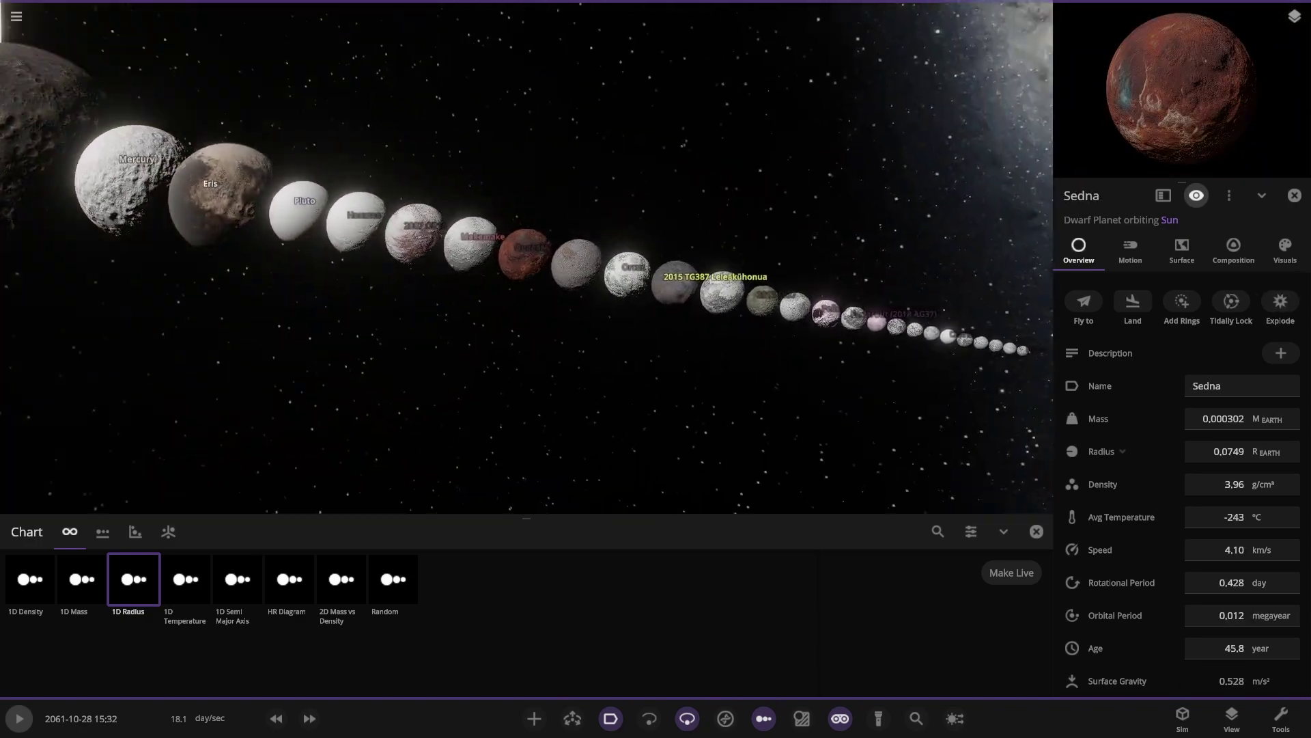
Turn off chart mode and examine the orbits around the Sun, from Sedna's wide orbit in to the planets.
{"action": "key", "text": "c"}
{"action": "scroll", "coordinate": [526, 349], "scroll_direction": "down", "scroll_amount": 5}
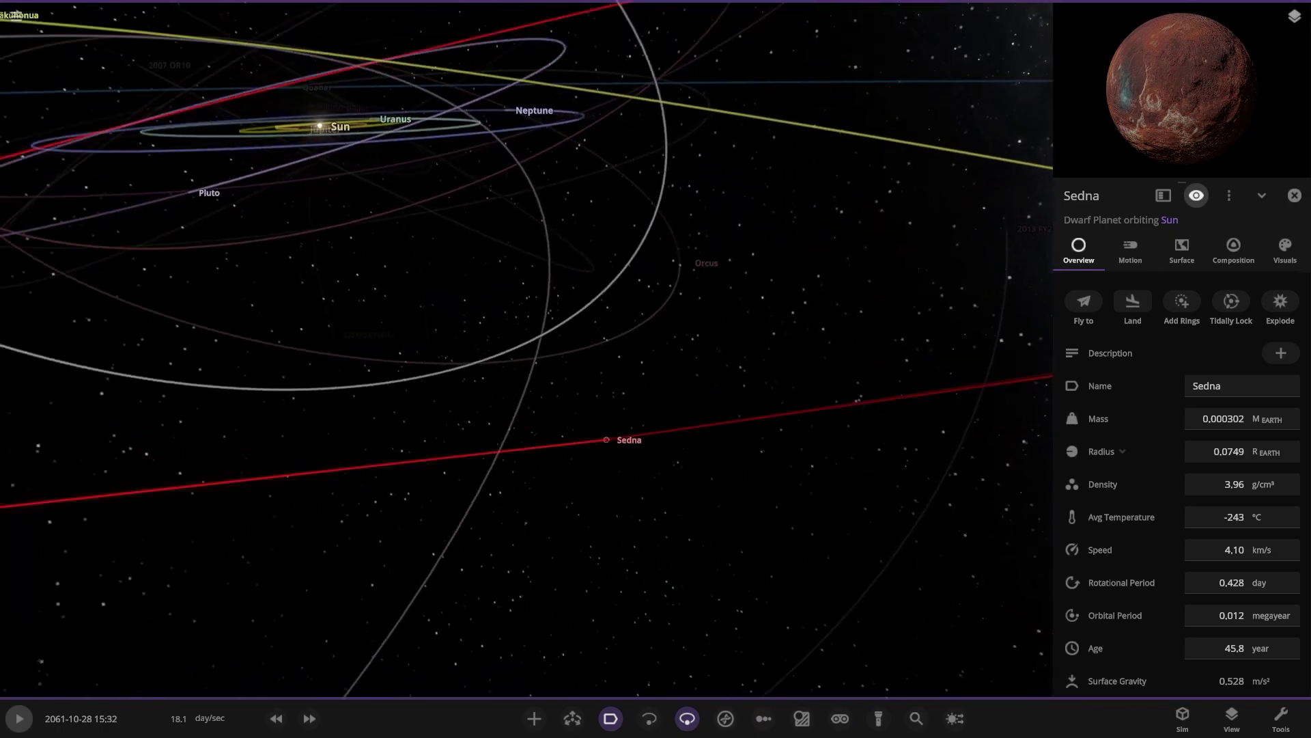
{"action": "right_click_drag", "start_coordinate": [526, 369], "coordinate": [683, 359]}
{"action": "scroll", "coordinate": [526, 349], "scroll_direction": "up", "scroll_amount": 3}
{"action": "right_click_drag", "start_coordinate": [526, 369], "coordinate": [457, 369]}
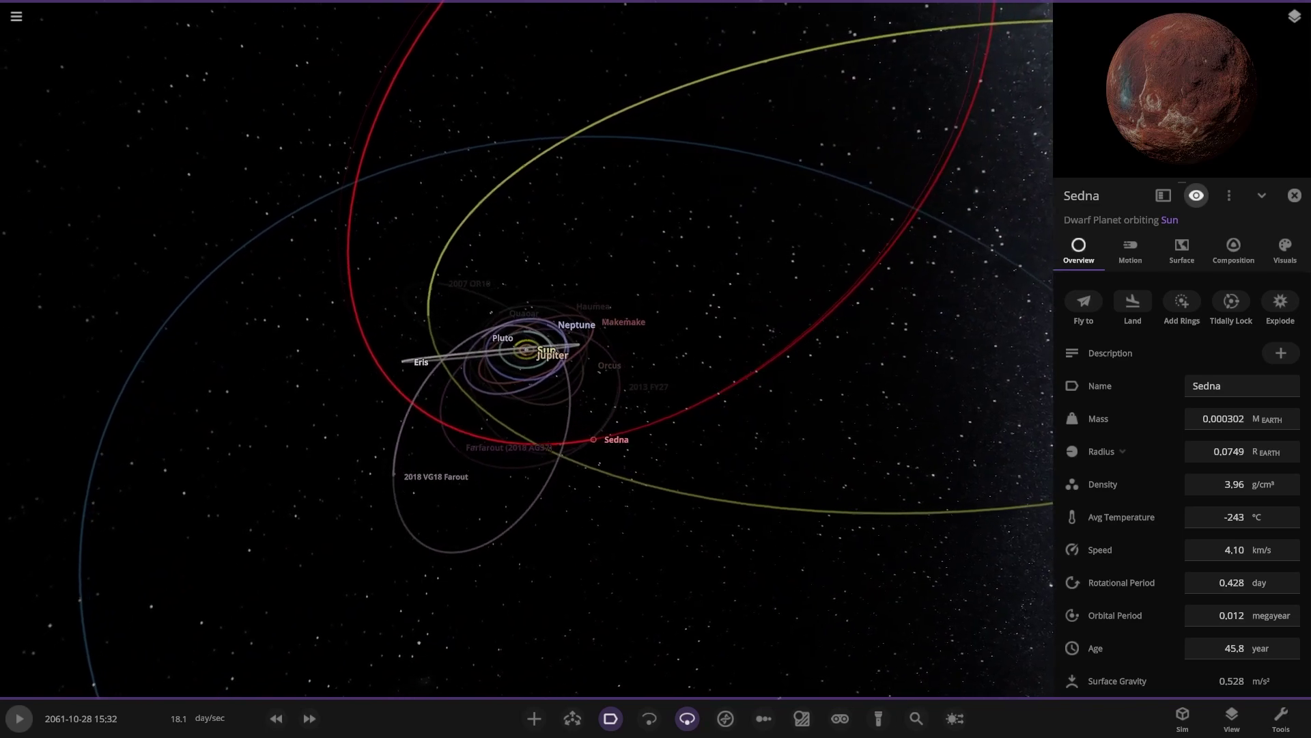
{"action": "scroll", "coordinate": [525, 349], "scroll_direction": "up", "scroll_amount": 5}
{"action": "right_click_drag", "start_coordinate": [526, 369], "coordinate": [444, 399]}
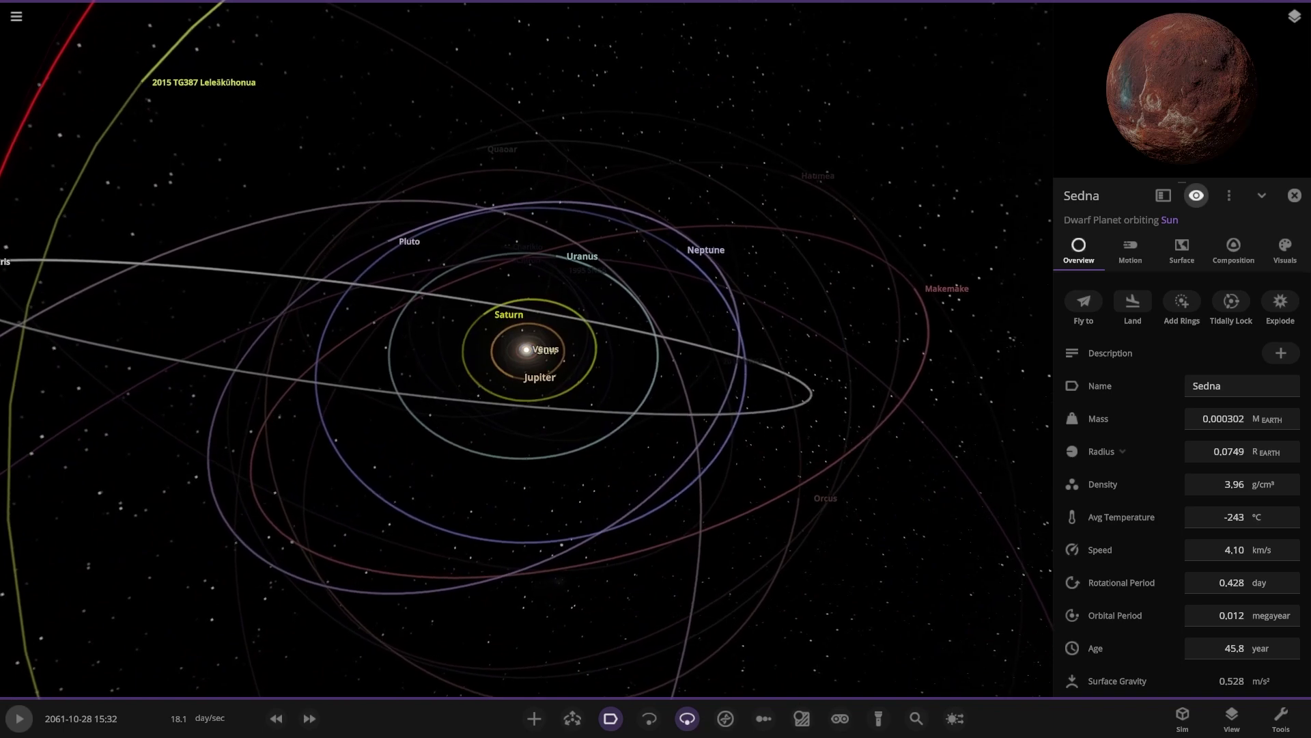